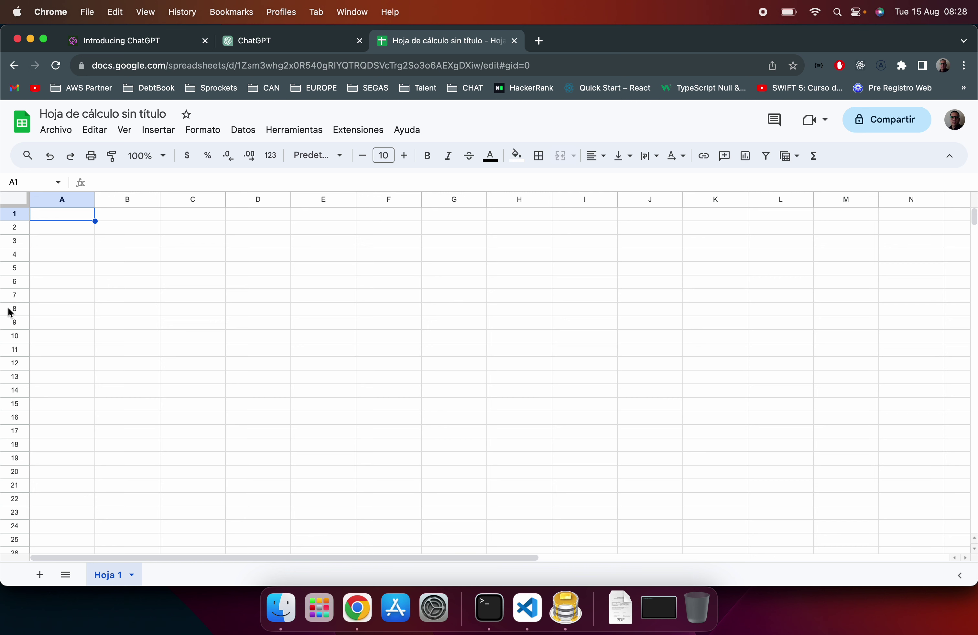
Step: Rename the object's propiedad key to nombre in index.js
{"action": "left_click", "coordinate": [529, 614]}
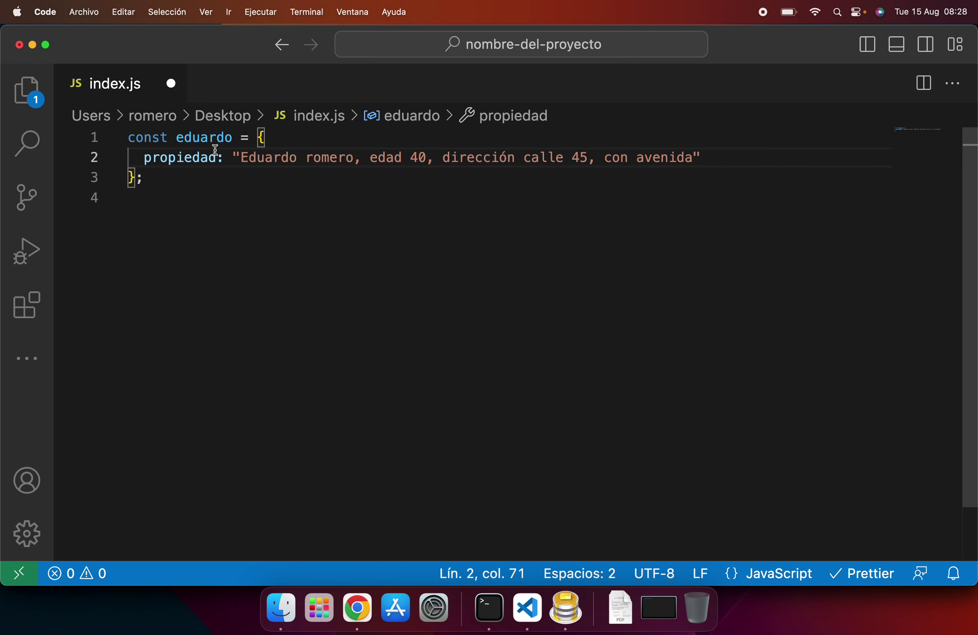
{"action": "double_click", "coordinate": [200, 158]}
{"action": "type", "text": "nom"}
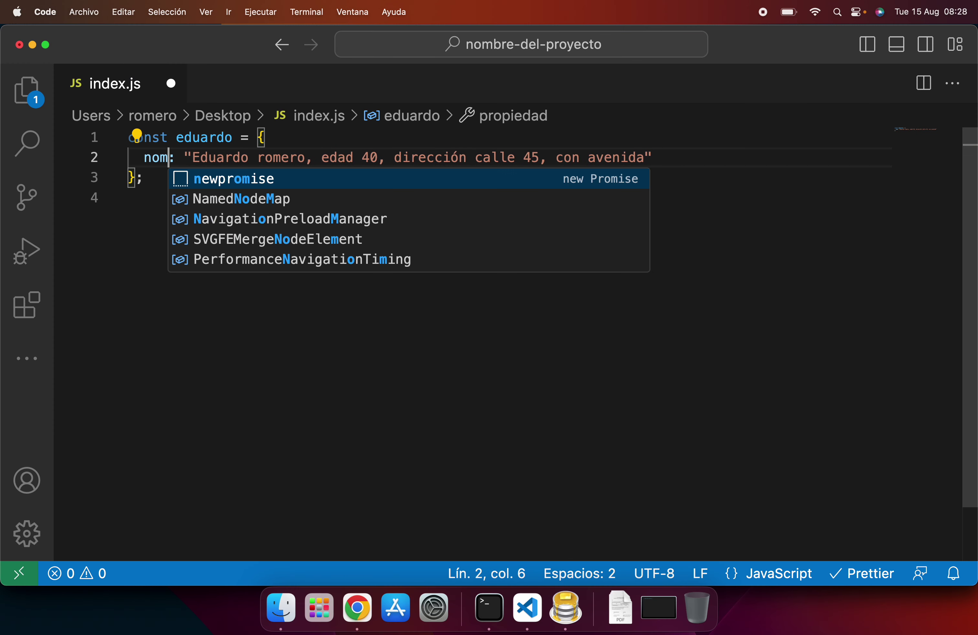
{"action": "type", "text": "bre"}
{"action": "key", "text": "Right"}
{"action": "key", "text": "Right"}
{"action": "key", "text": "Right"}
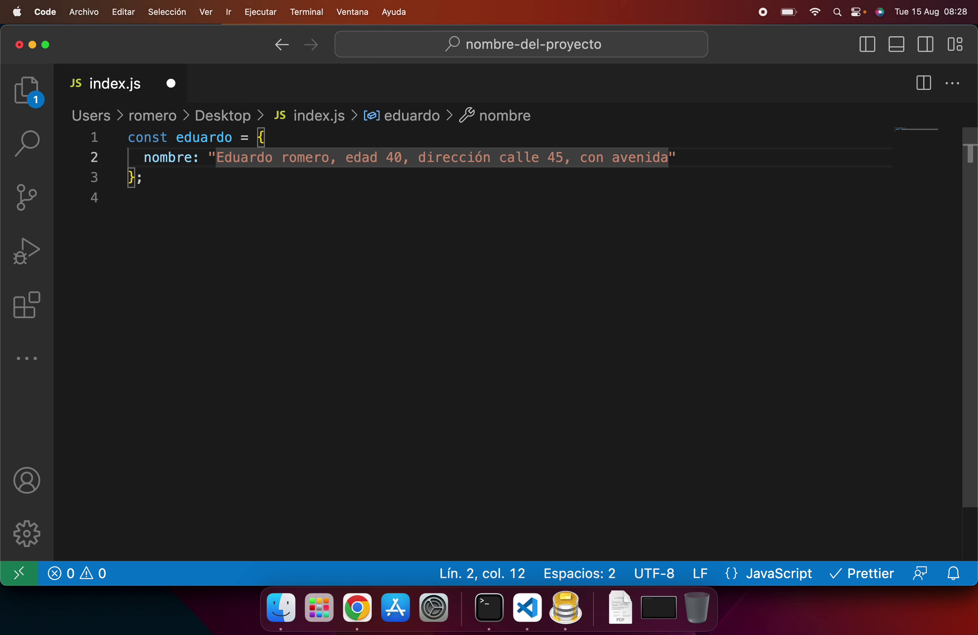
Step: Select and copy the object's full description string
{"action": "left_click", "coordinate": [323, 171]}
{"action": "left_click", "coordinate": [214, 157]}
{"action": "left_click_drag", "start_coordinate": [214, 157], "coordinate": [669, 158]}
{"action": "key", "text": "super+c"}
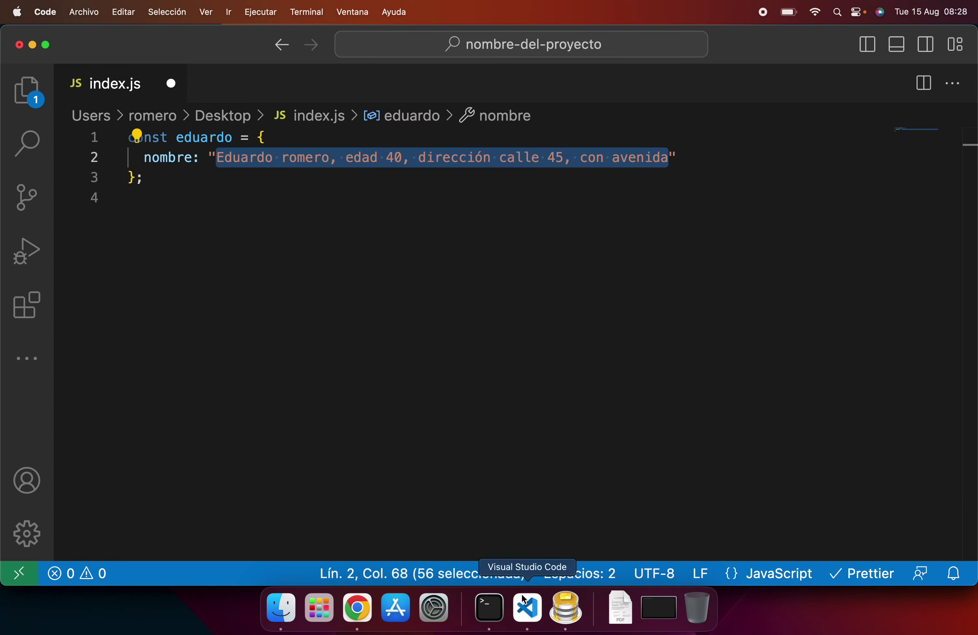
{"action": "left_click", "coordinate": [357, 607]}
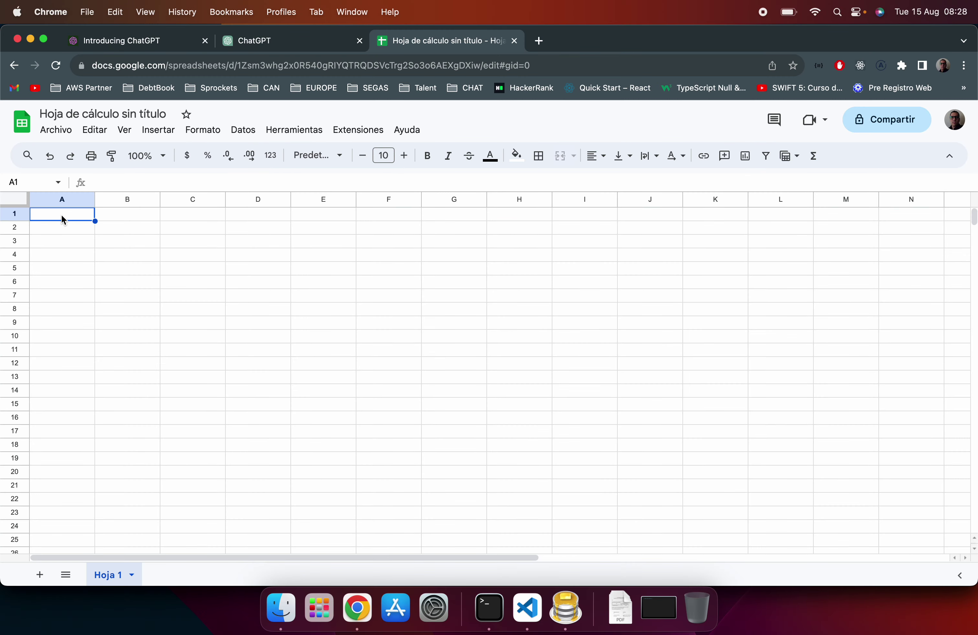
Step: Enter users in A1 and zoom in on the sheet, marking A1:E7
{"action": "type", "text": "users"}
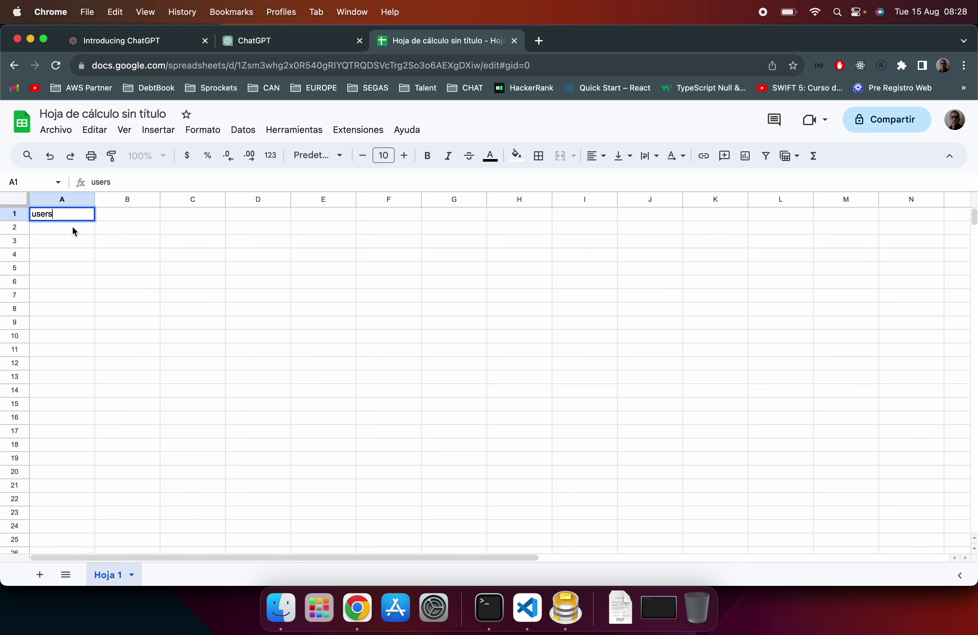
{"action": "key", "text": "super+equal"}
{"action": "key", "text": "super+equal"}
{"action": "key", "text": "super+equal"}
{"action": "key", "text": "super+equal"}
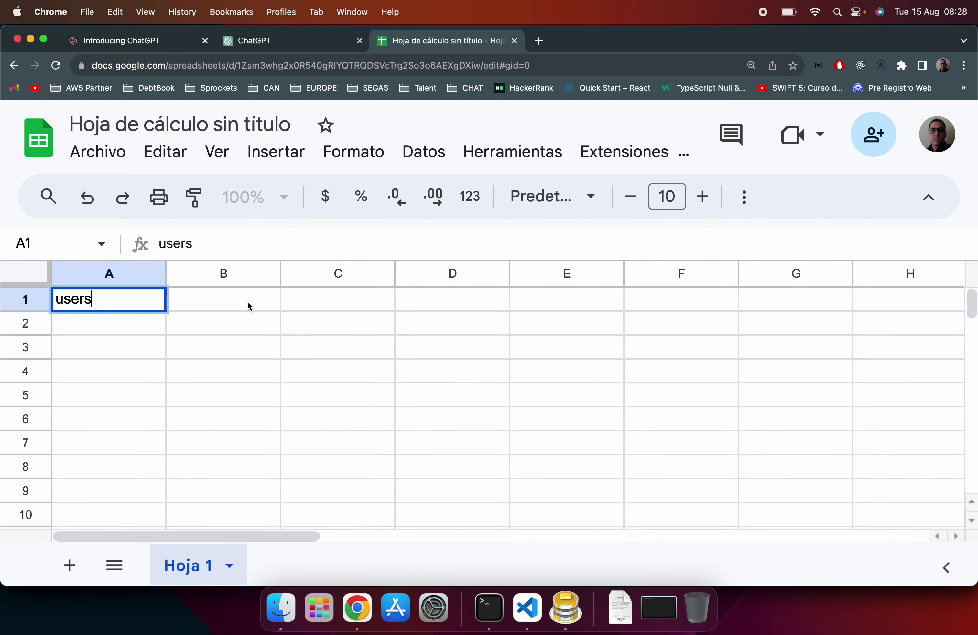
{"action": "left_click", "coordinate": [550, 309], "text": "shift"}
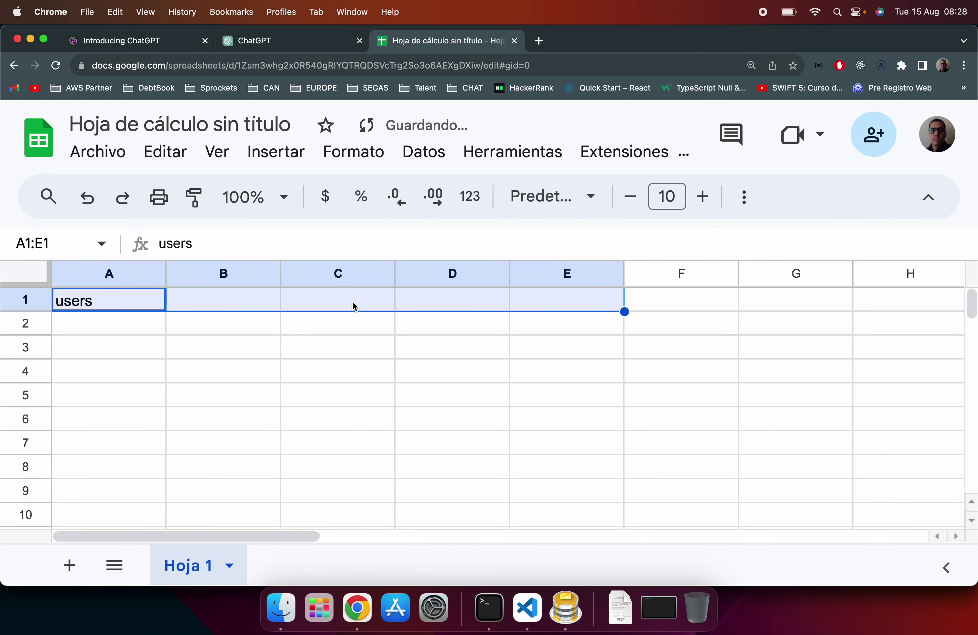
{"action": "left_click", "coordinate": [565, 453], "text": "shift"}
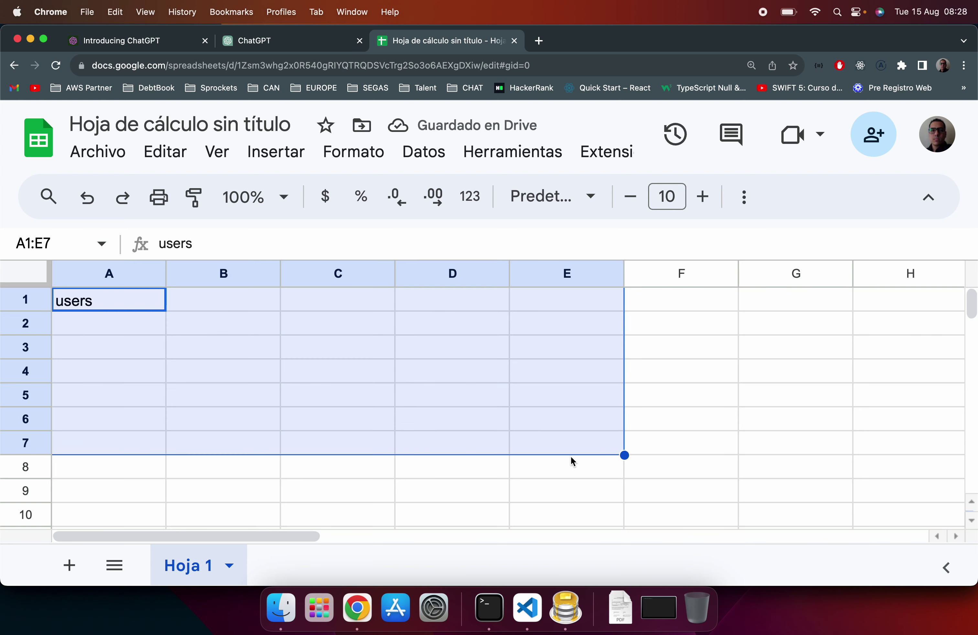
Step: Put nombre in A2 and paste the copied description into A3
{"action": "left_click", "coordinate": [119, 327]}
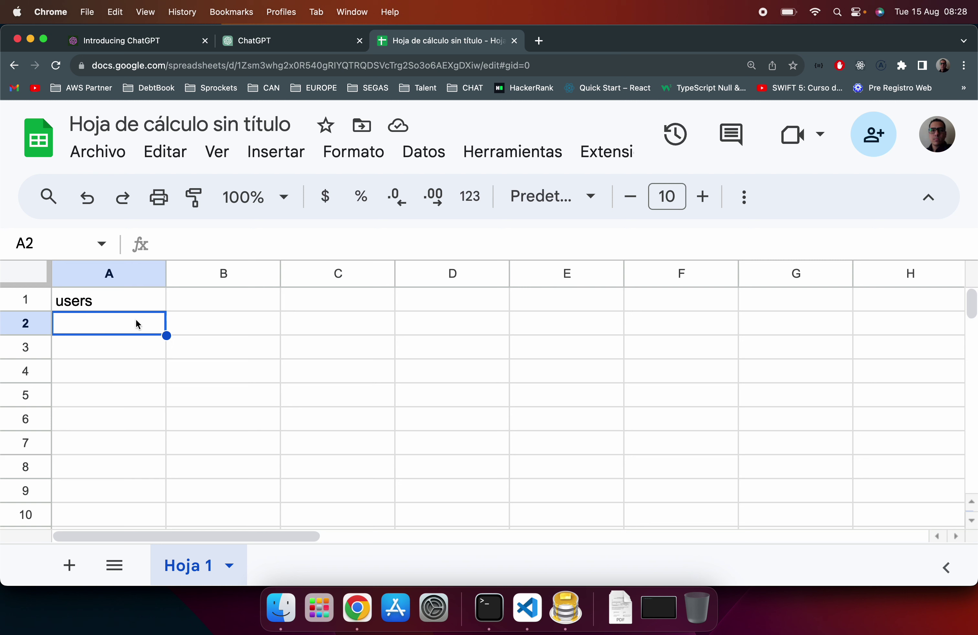
{"action": "type", "text": "1"}
{"action": "key", "text": "Return"}
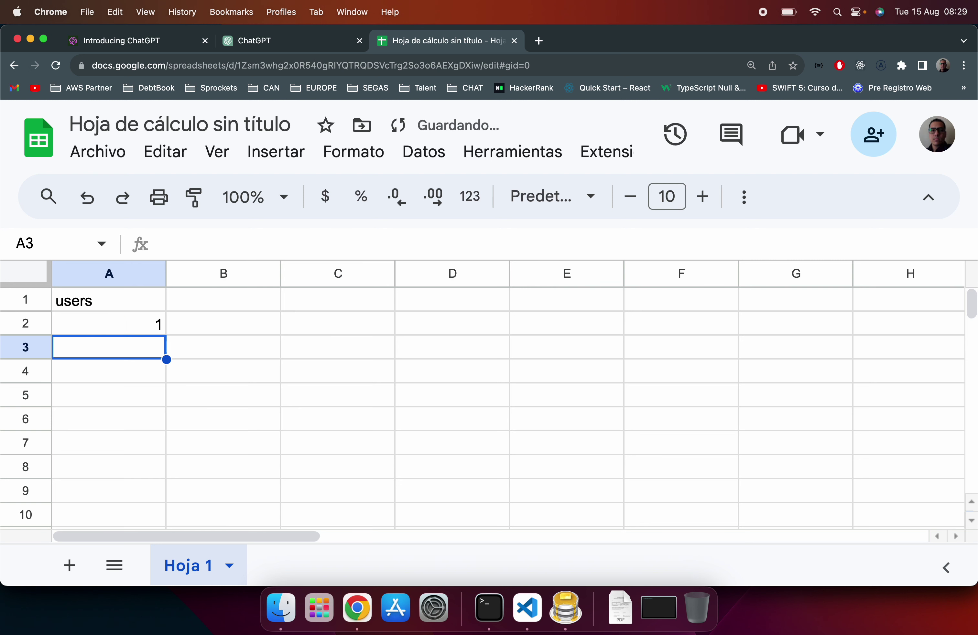
{"action": "left_click", "coordinate": [152, 325]}
{"action": "key", "text": "BackSpace"}
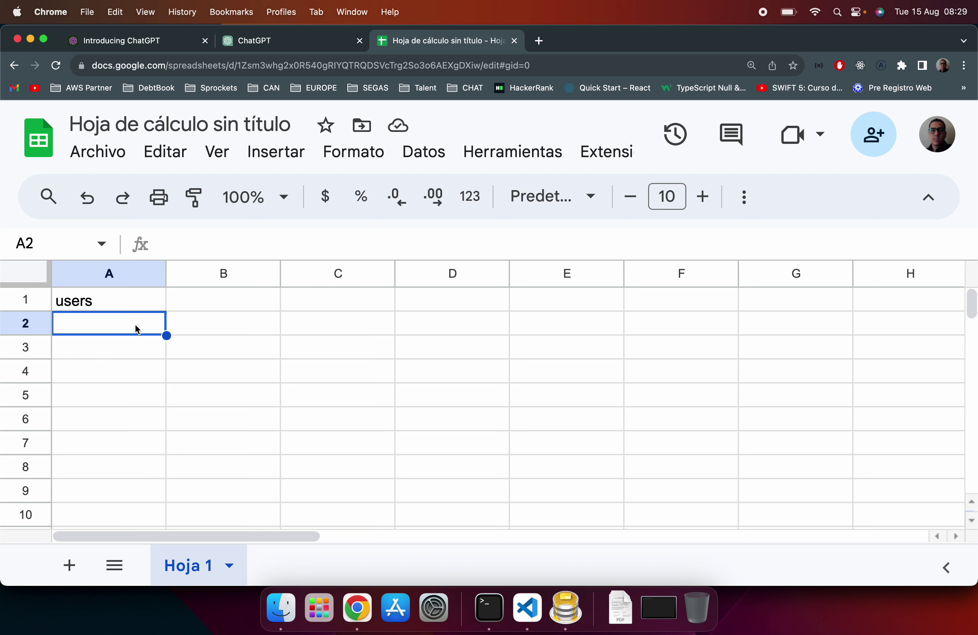
{"action": "type", "text": "nombre"}
{"action": "key", "text": "Return"}
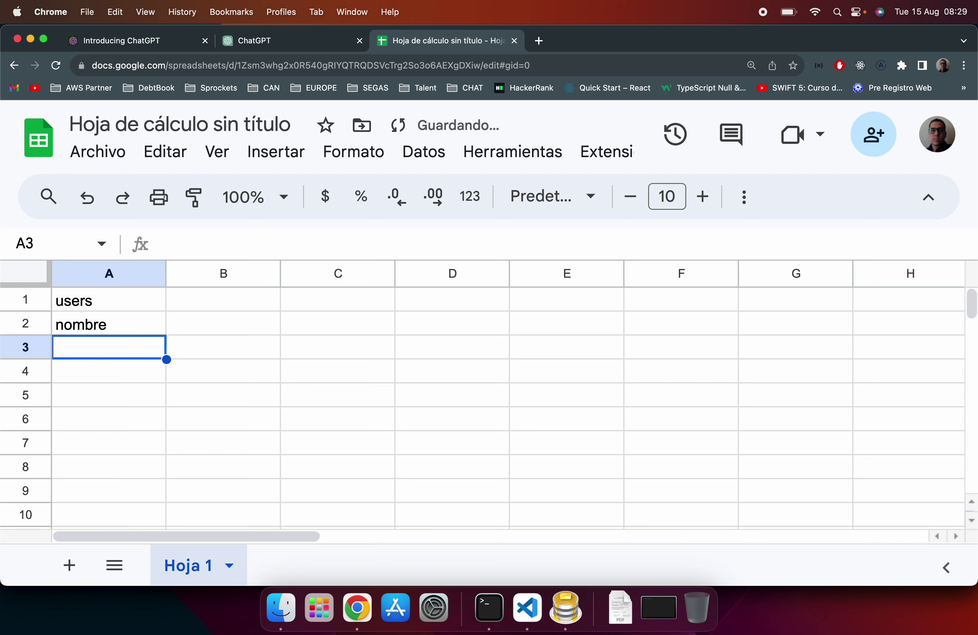
{"action": "key", "text": "super+v"}
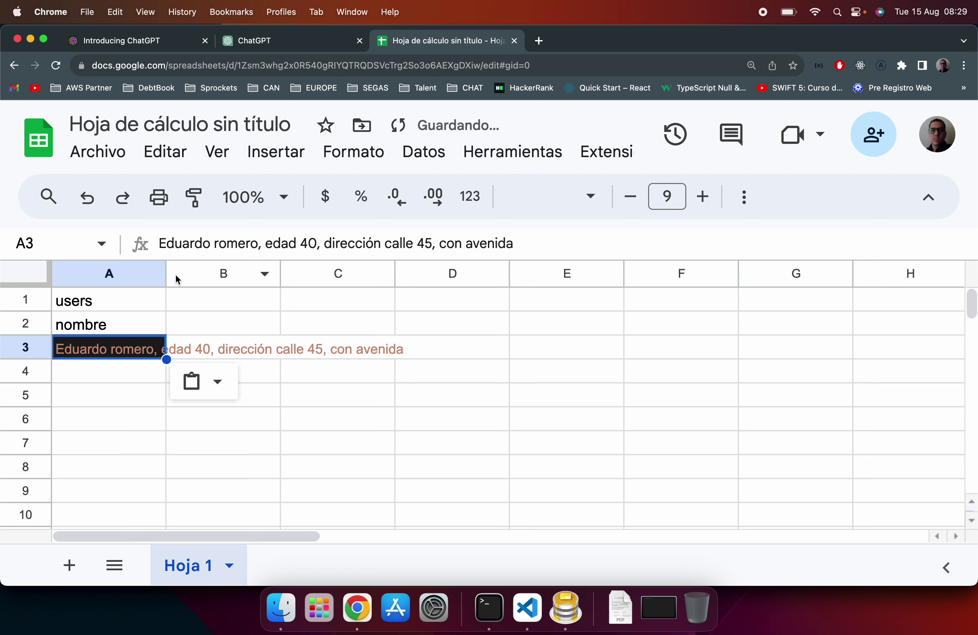
Step: Move the selection to C7, away from the pasted description
{"action": "left_click", "coordinate": [299, 434]}
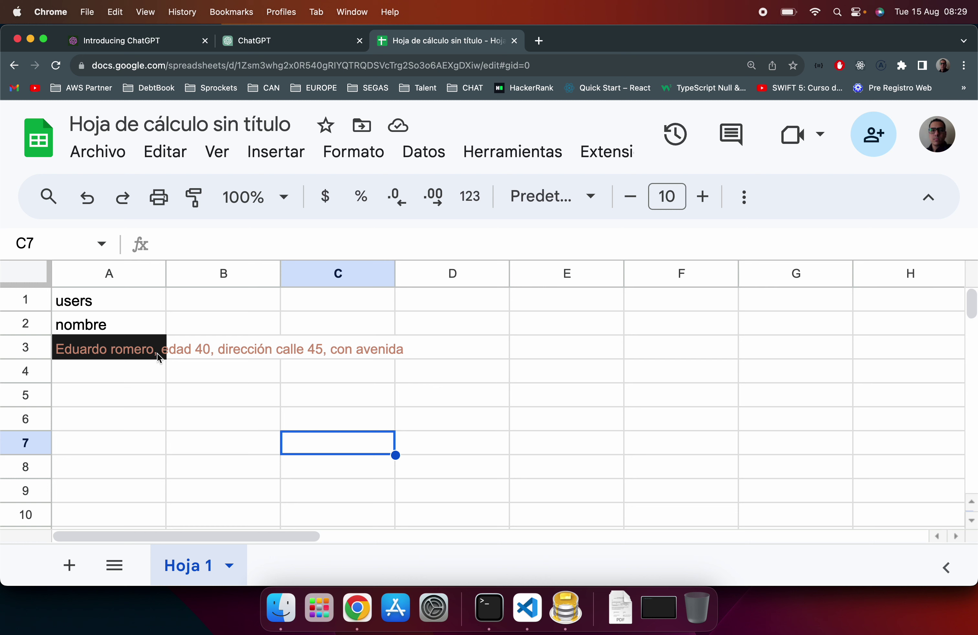
{"action": "left_click", "coordinate": [527, 608]}
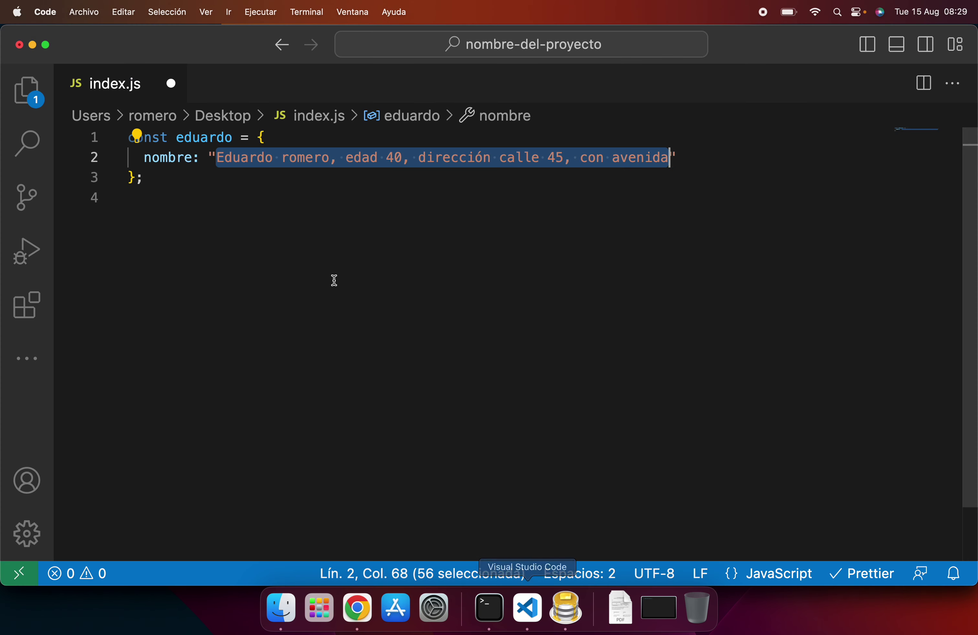
{"action": "double_click", "coordinate": [177, 158]}
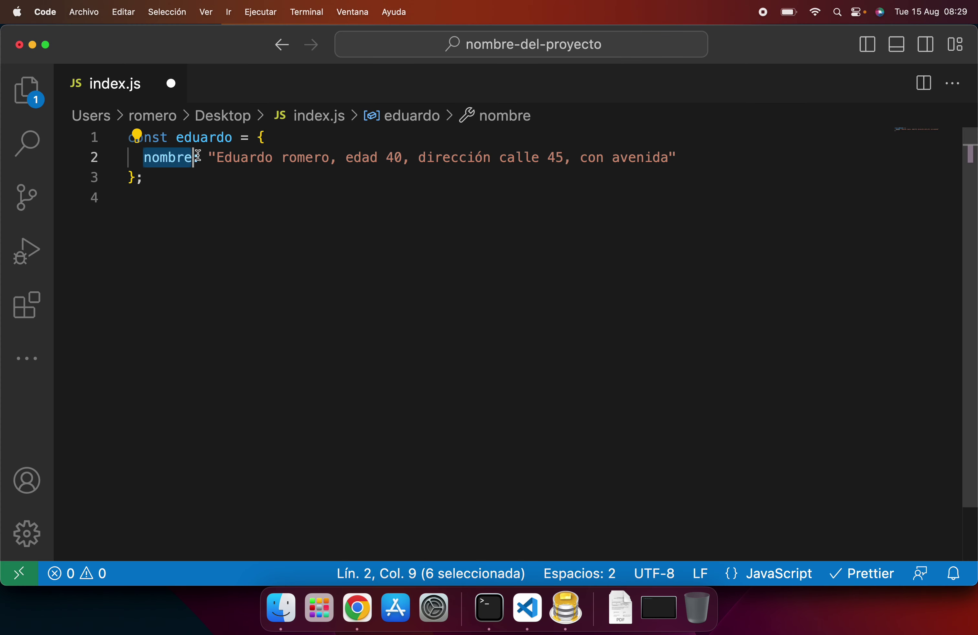
{"action": "left_click", "coordinate": [721, 157]}
{"action": "type", "text": ","}
{"action": "key", "text": "Return"}
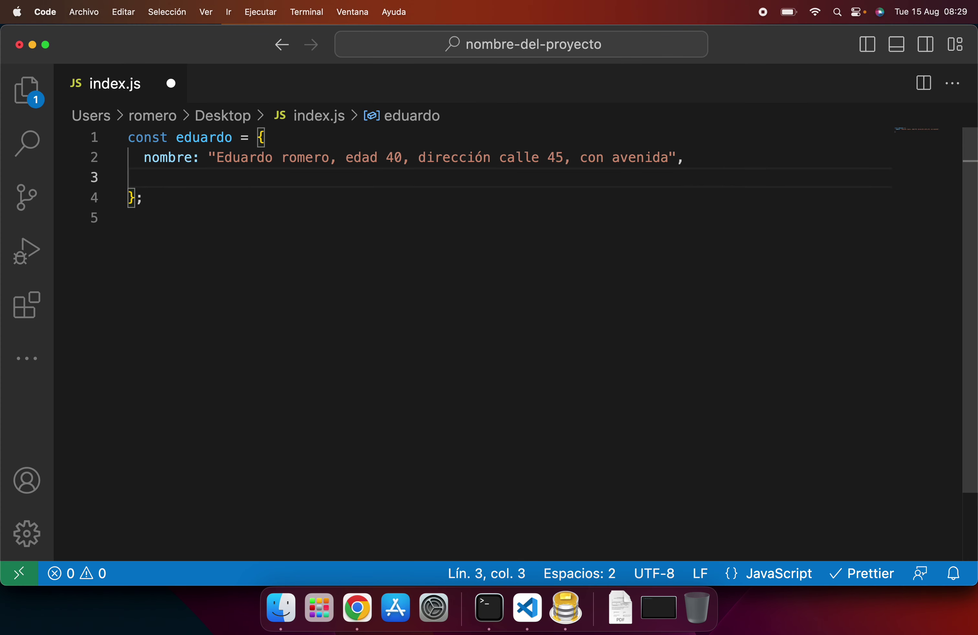
{"action": "type", "text": "firstN"}
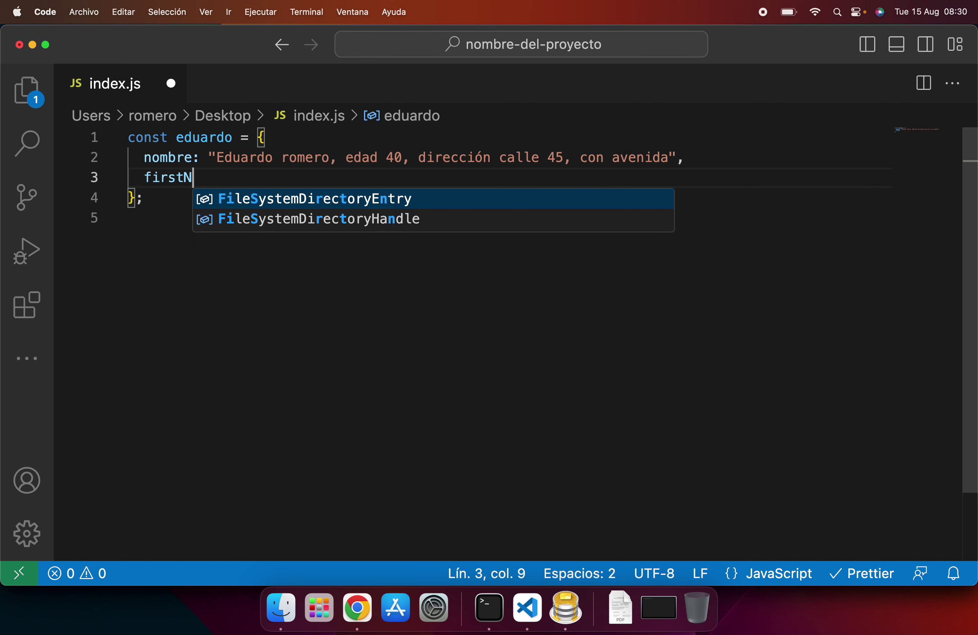
{"action": "key", "text": "Escape"}
{"action": "key", "text": "BackSpace"}
{"action": "type", "text": "_nam"}
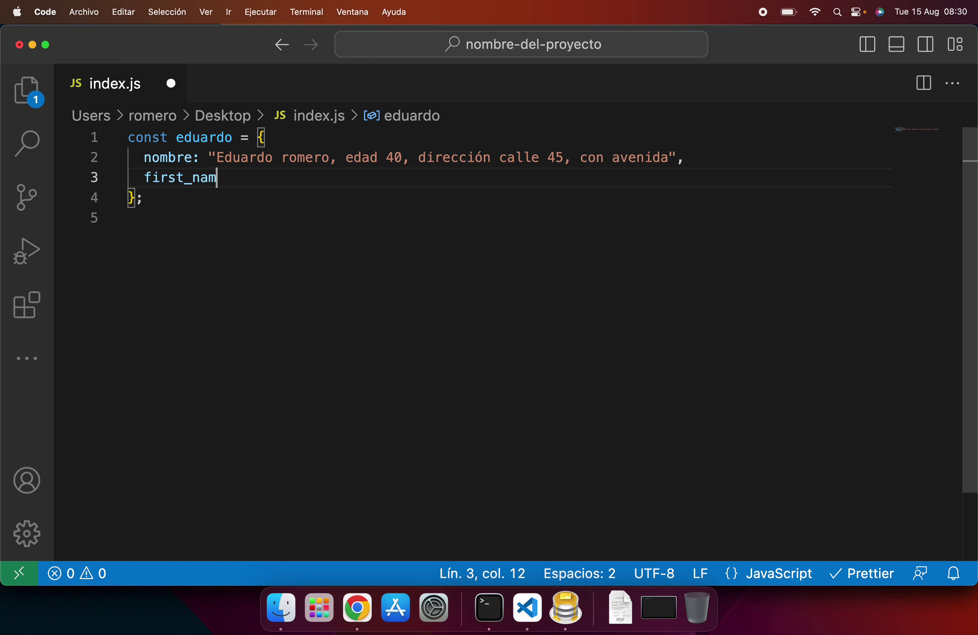
{"action": "type", "text": "e: "}
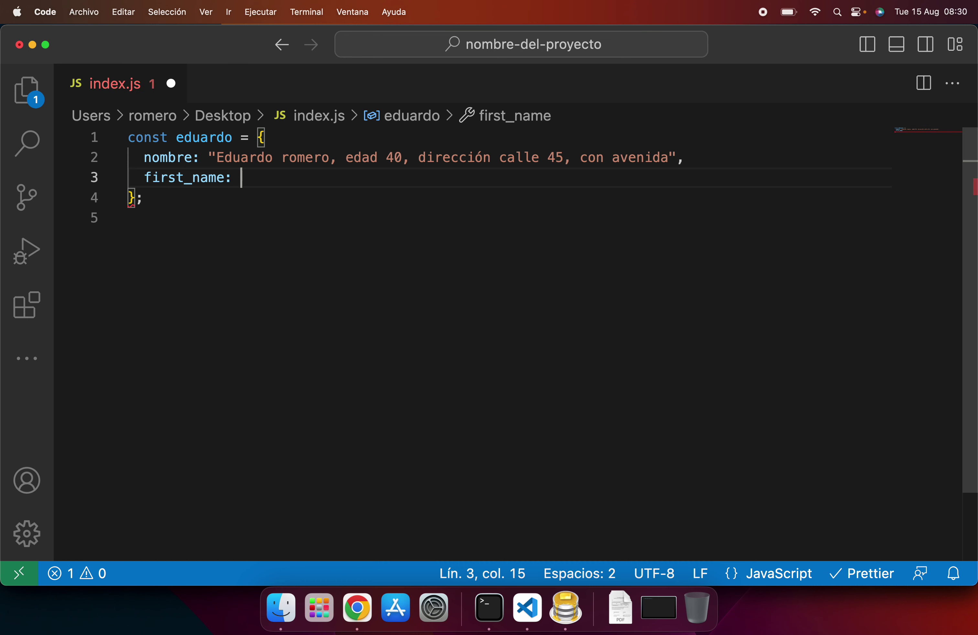
{"action": "type", "text": "\"Eduardo\","}
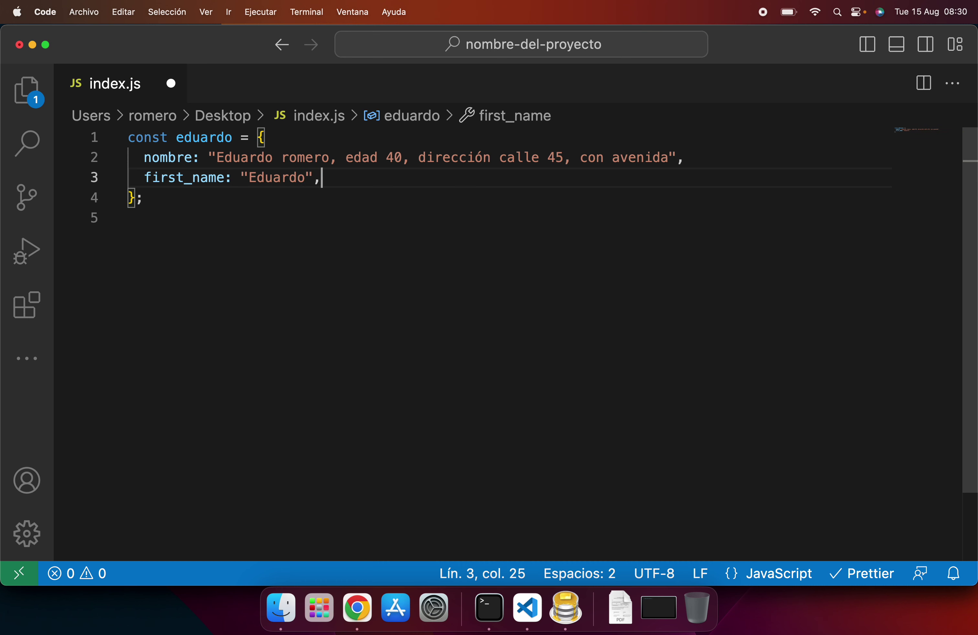
{"action": "key", "text": "Return"}
{"action": "type", "text": "last_n"}
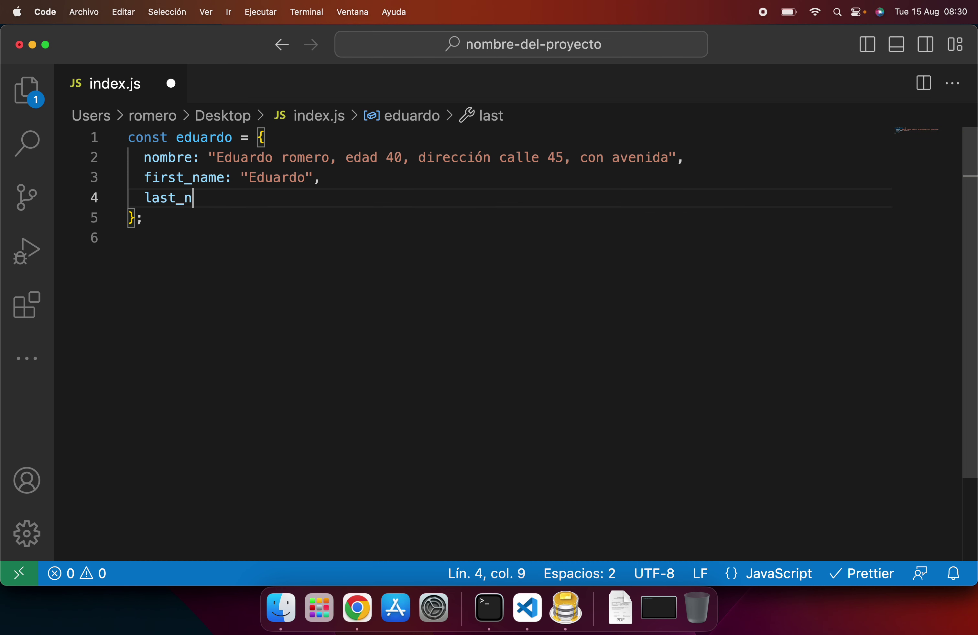
{"action": "type", "text": "ame: \""}
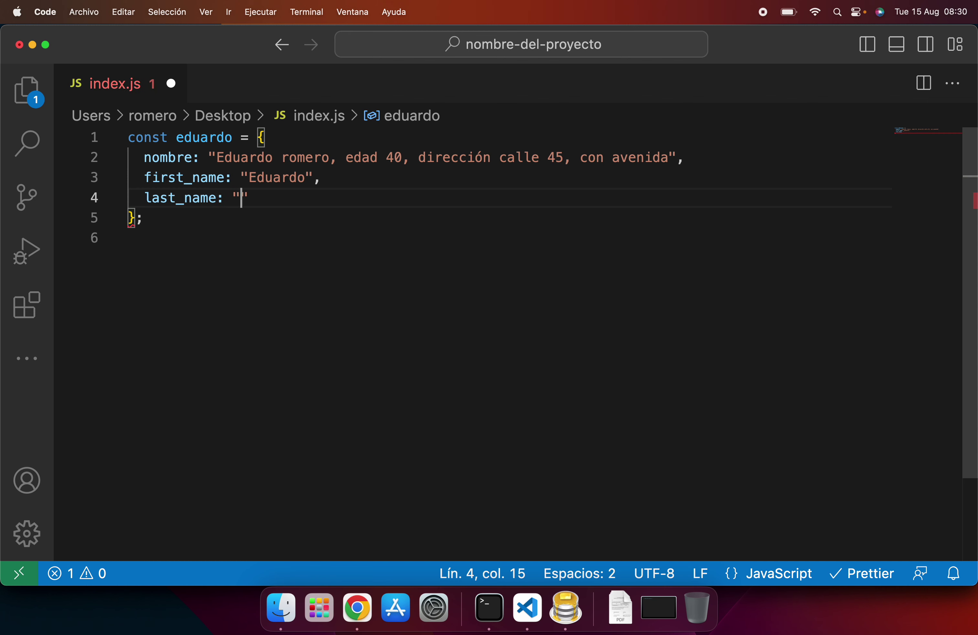
{"action": "key", "text": "Return"}
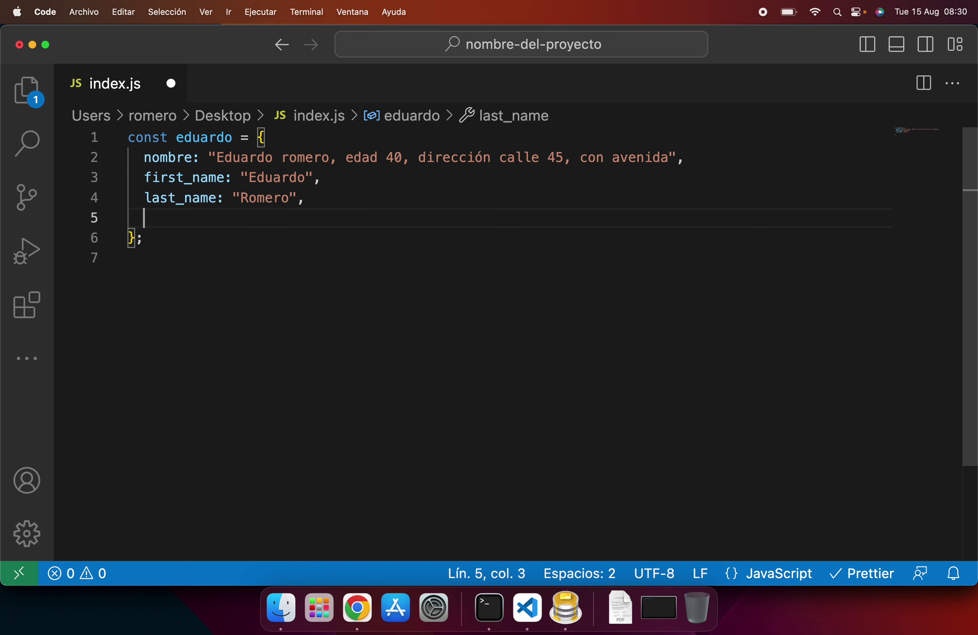
{"action": "type", "text": "age: "}
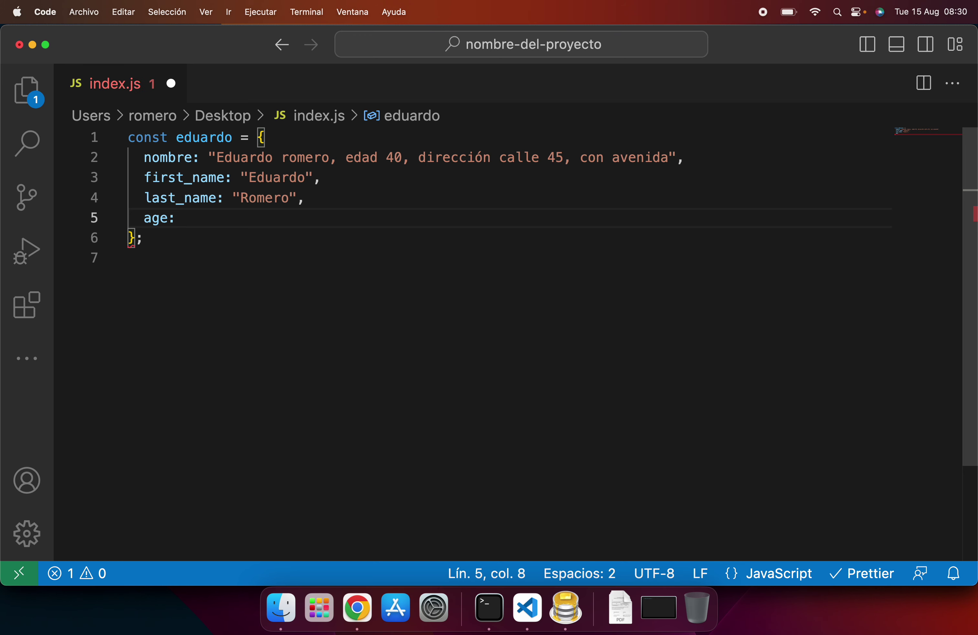
{"action": "type", "text": "40,"}
{"action": "key", "text": "Return"}
{"action": "type", "text": "ad"}
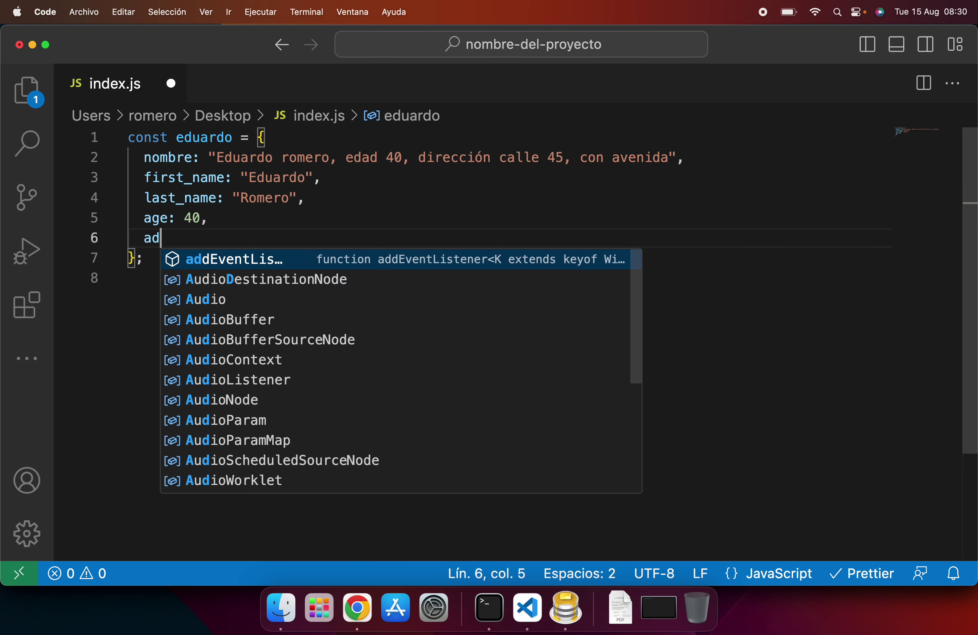
{"action": "type", "text": "dress: "}
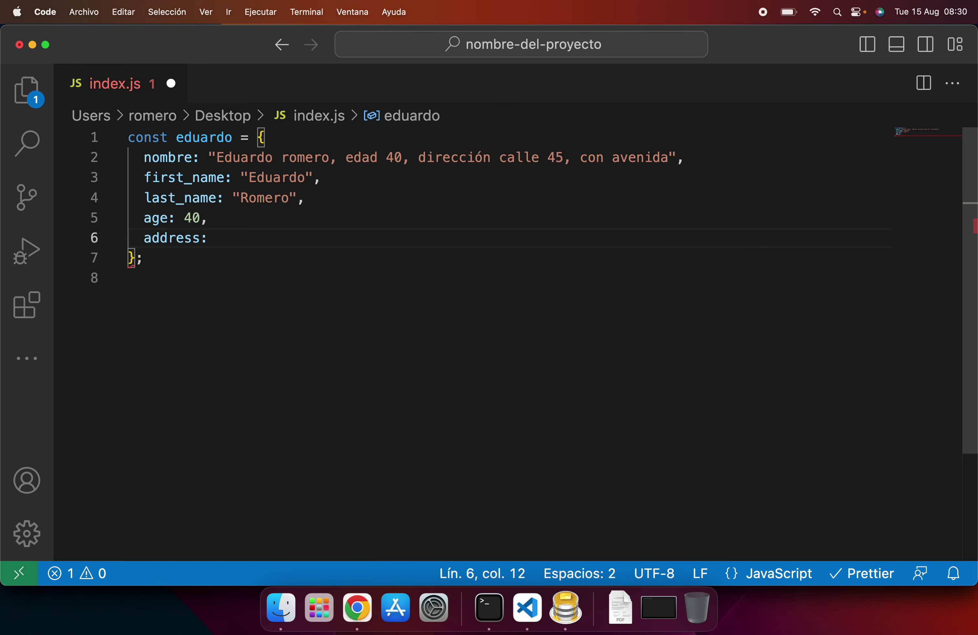
{"action": "type", "text": "call"}
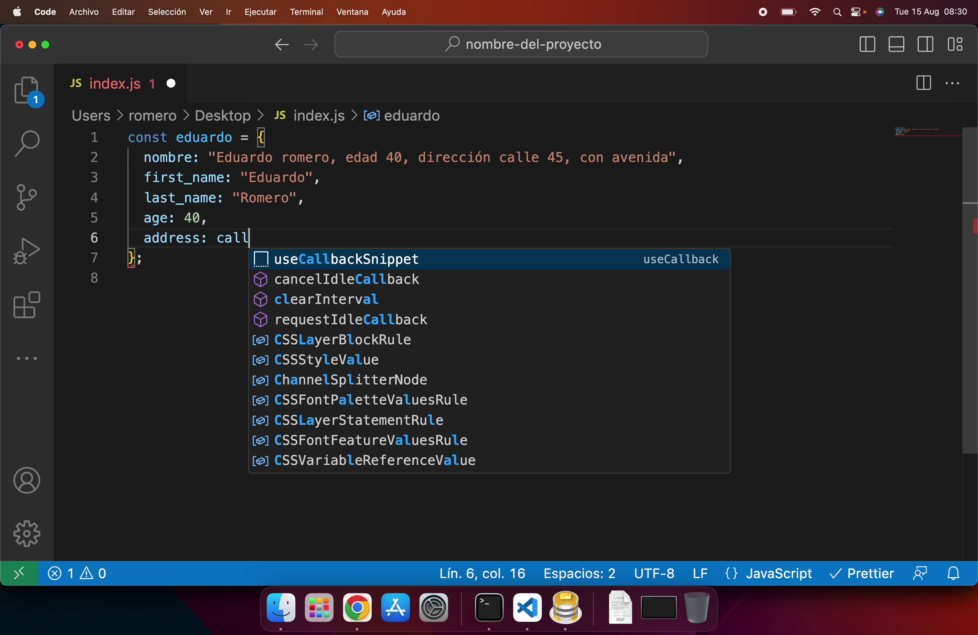
{"action": "type", "text": "e 45,con"}
{"action": "key", "text": "BackSpace"}
{"action": "type", "text": "con"}
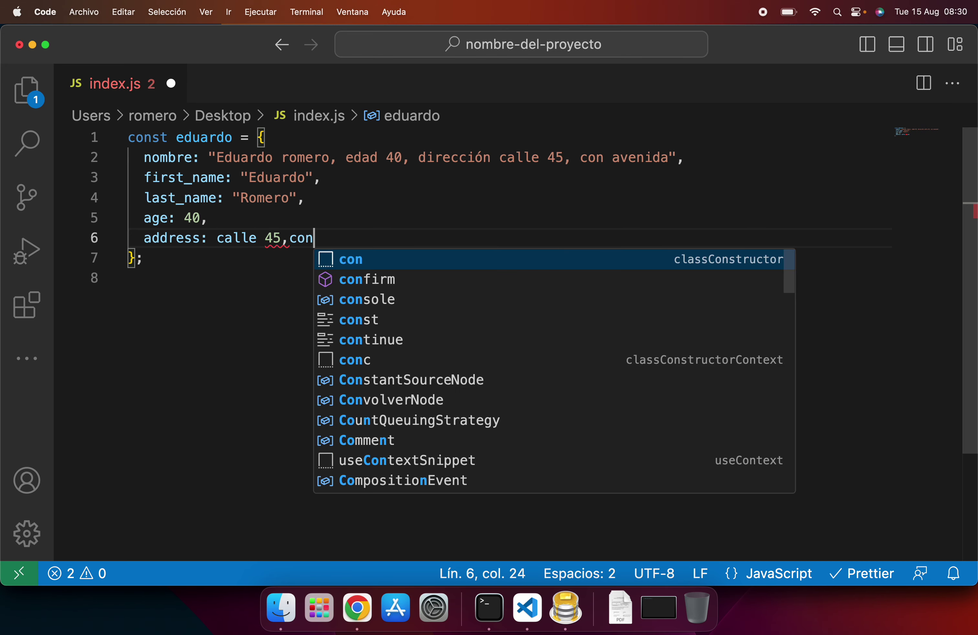
{"action": "type", "text": " avenida "}
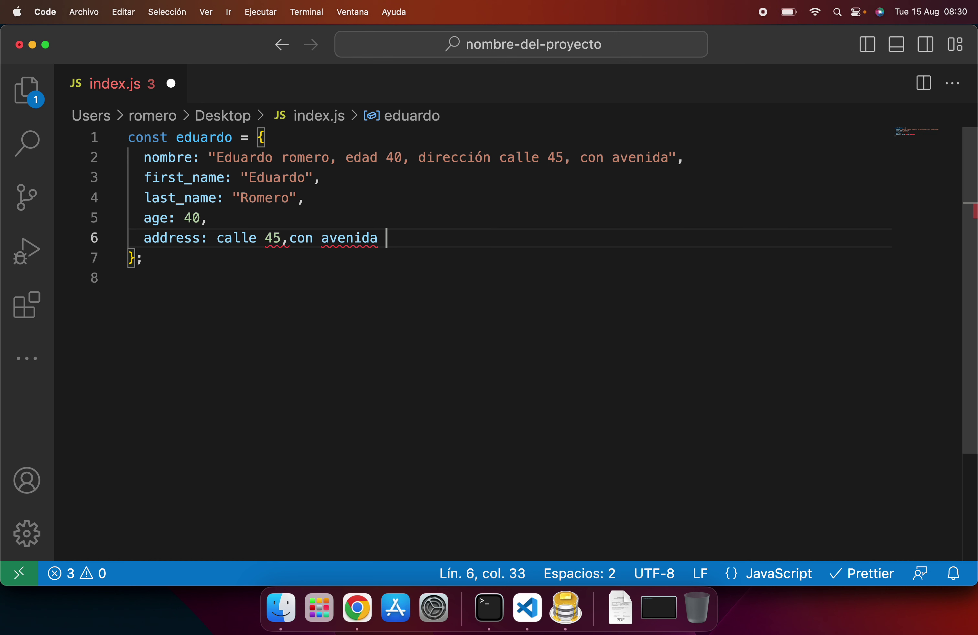
{"action": "type", "text": "20"}
{"action": "key", "text": "shift+alt+Left"}
{"action": "key", "text": "shift+alt+Left"}
{"action": "key", "text": "shift+alt+Left"}
{"action": "key", "text": "shift+alt+Left"}
{"action": "key", "text": "shift+alt+Left"}
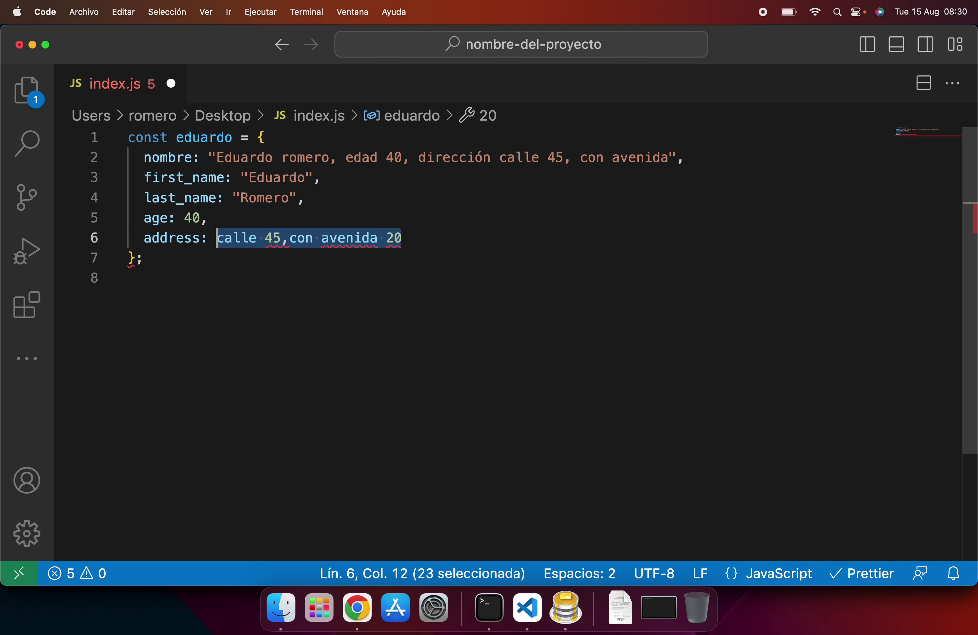
{"action": "type", "text": "\""}
{"action": "key", "text": "End"}
{"action": "type", "text": ","}
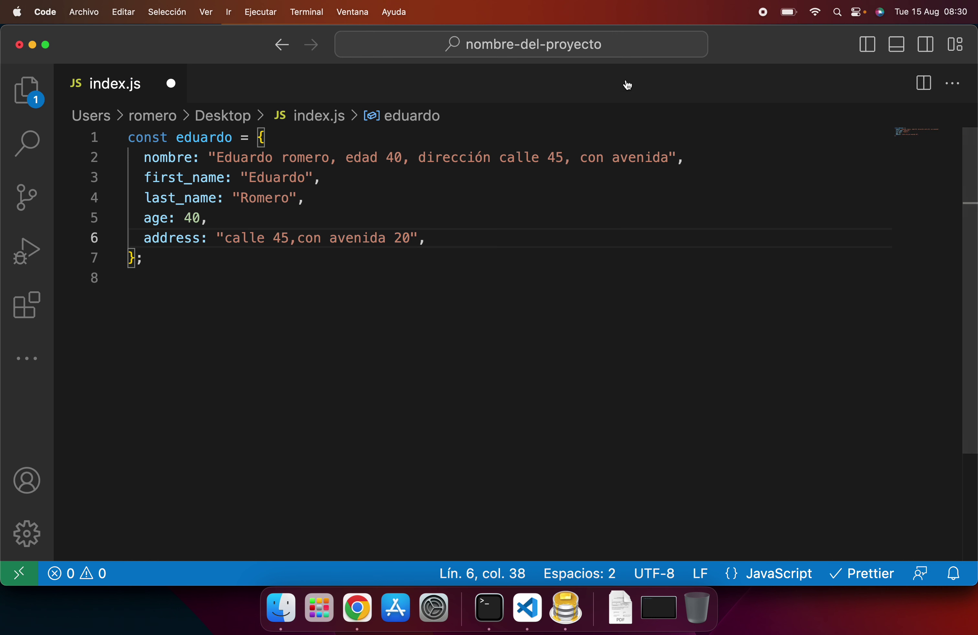
Step: Delete the combined nombre property and copy the first_name key
{"action": "left_click", "coordinate": [237, 164]}
{"action": "key", "text": "super+x"}
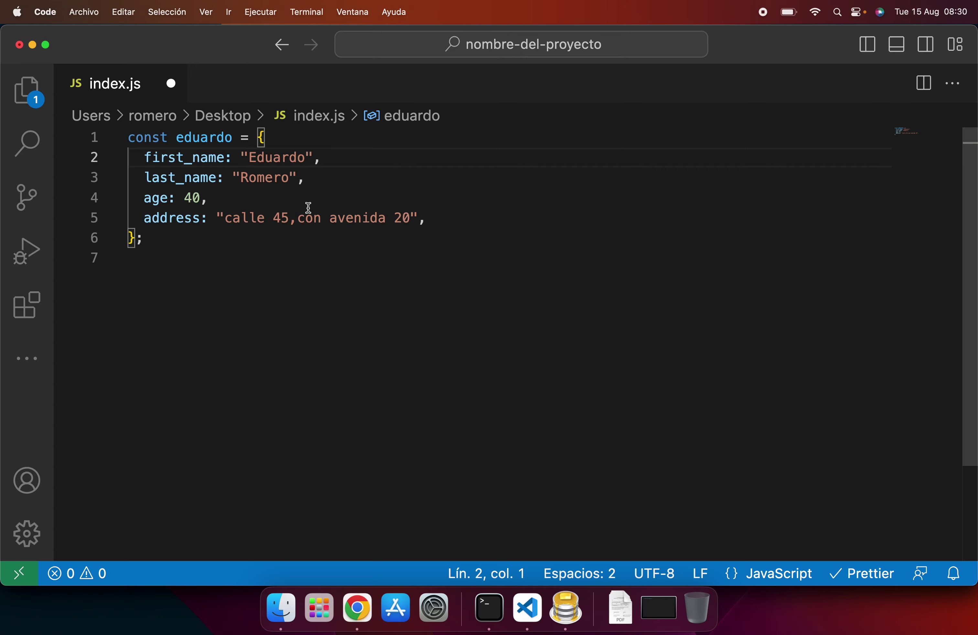
{"action": "left_click", "coordinate": [282, 158]}
{"action": "double_click", "coordinate": [282, 157]}
{"action": "double_click", "coordinate": [197, 157]}
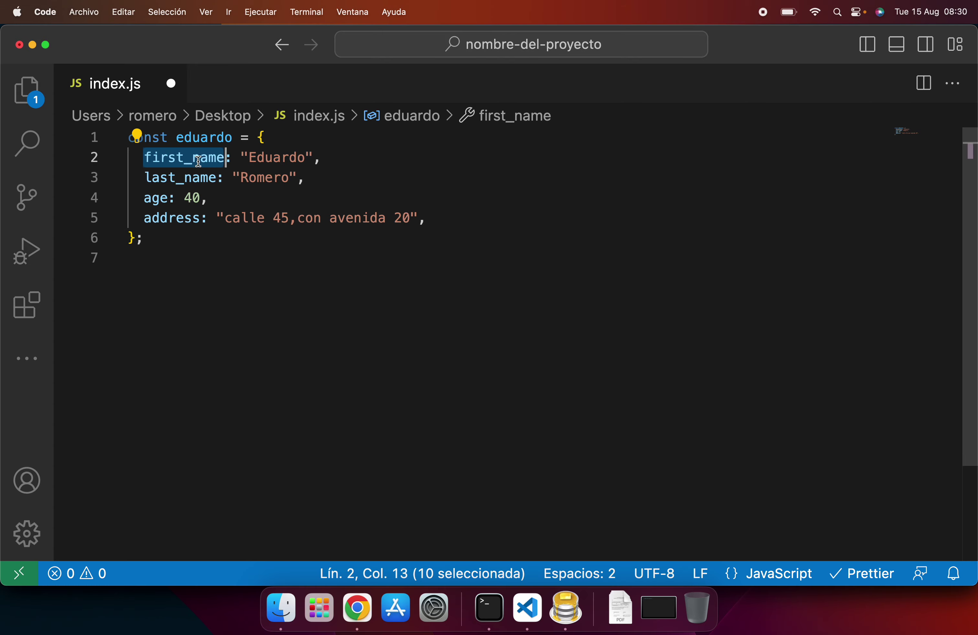
{"action": "left_click", "coordinate": [357, 608]}
{"action": "left_click", "coordinate": [129, 329]}
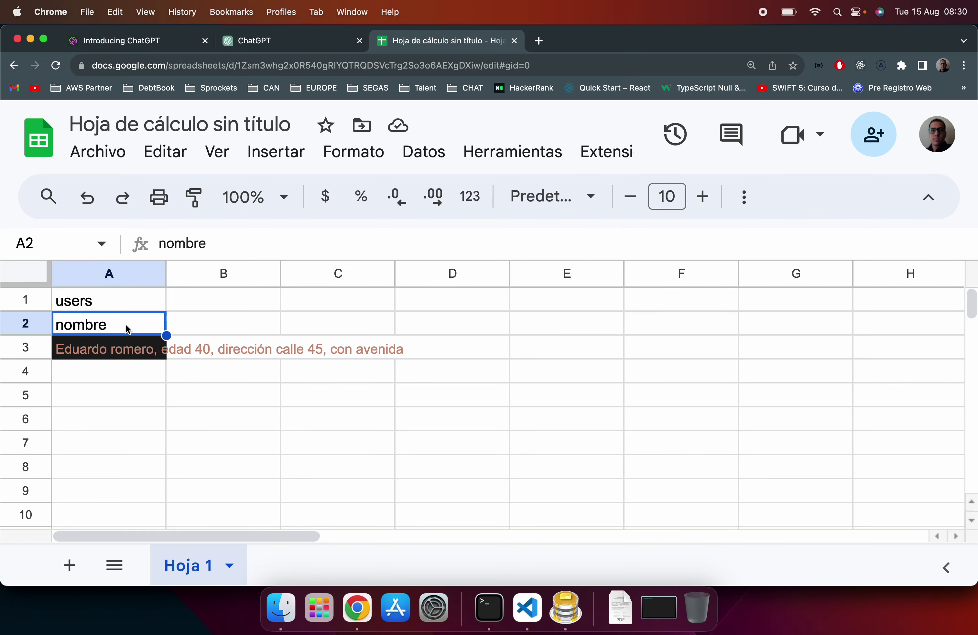
Step: Set the A2:D2 headers to first_name, last_name, age and address
{"action": "key", "text": "super+v"}
{"action": "left_click", "coordinate": [210, 327]}
{"action": "type", "text": "la"}
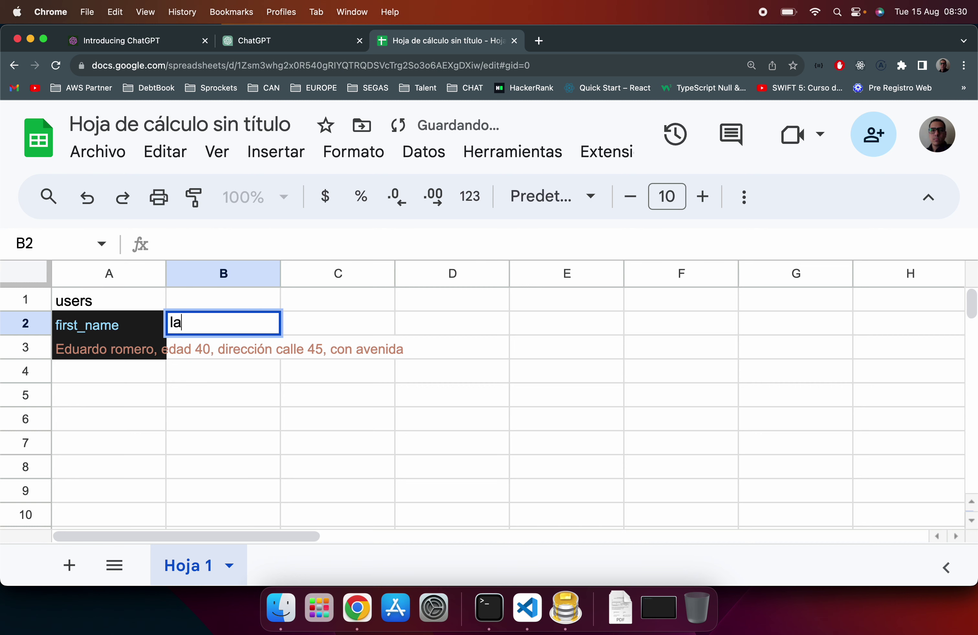
{"action": "type", "text": "st_name"}
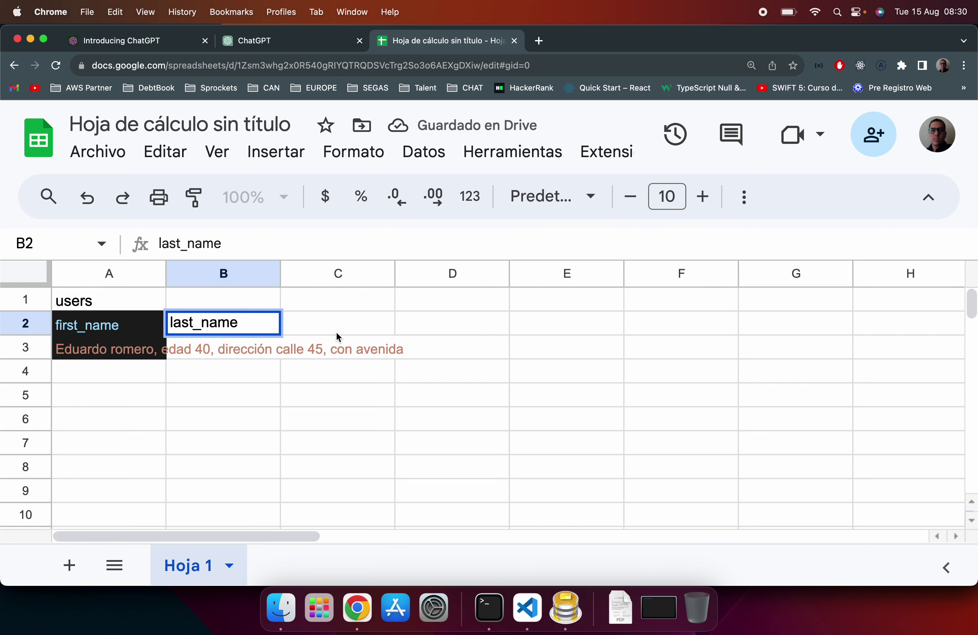
{"action": "left_click", "coordinate": [336, 331]}
{"action": "key", "text": "super+Tab"}
{"action": "double_click", "coordinate": [156, 211]}
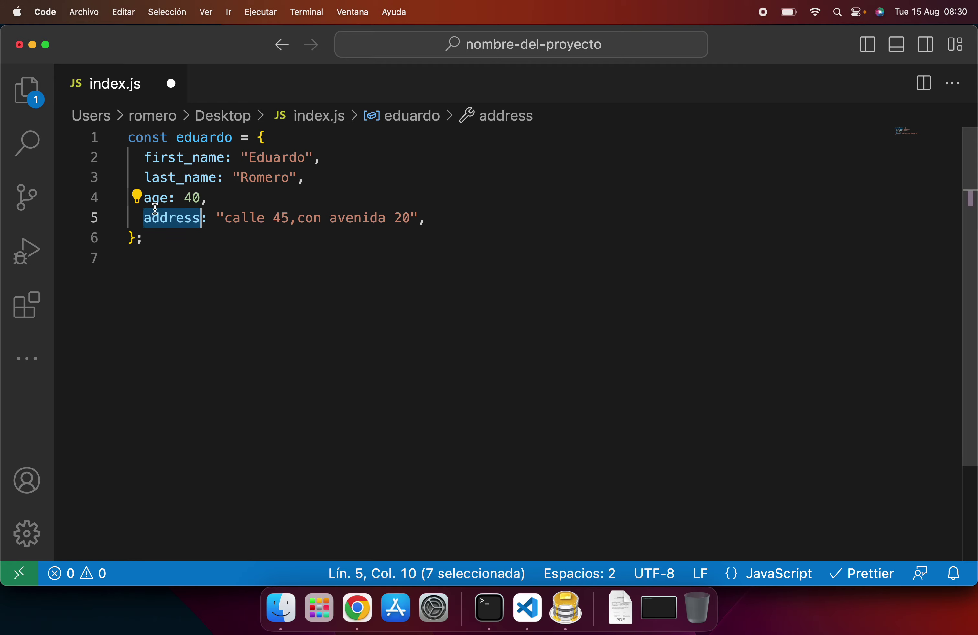
{"action": "key", "text": "super+Tab"}
{"action": "type", "text": "age"}
{"action": "key", "text": "Return"}
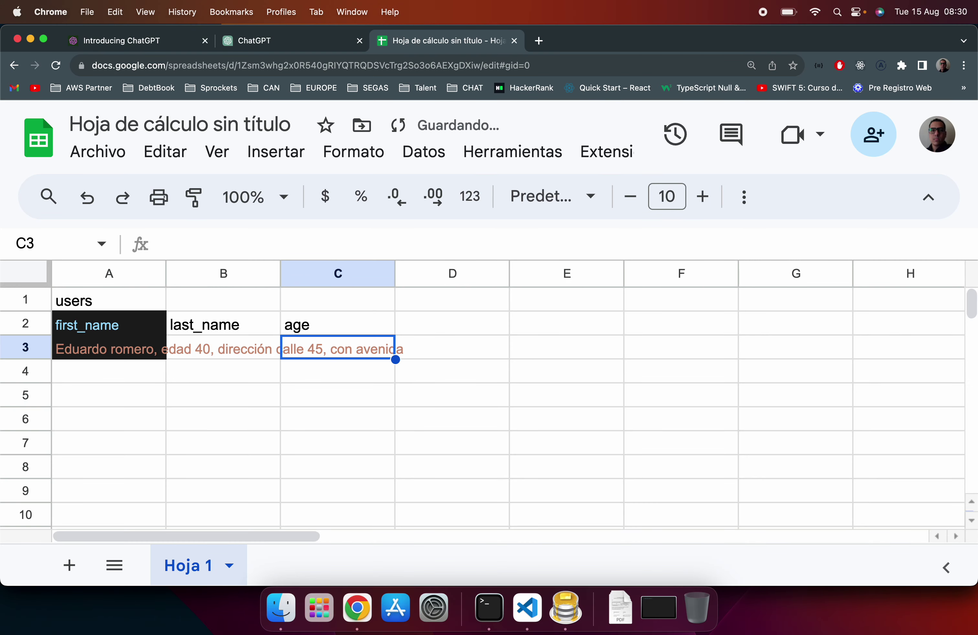
{"action": "left_click", "coordinate": [412, 324]}
{"action": "type", "text": "address"}
{"action": "key", "text": "Return"}
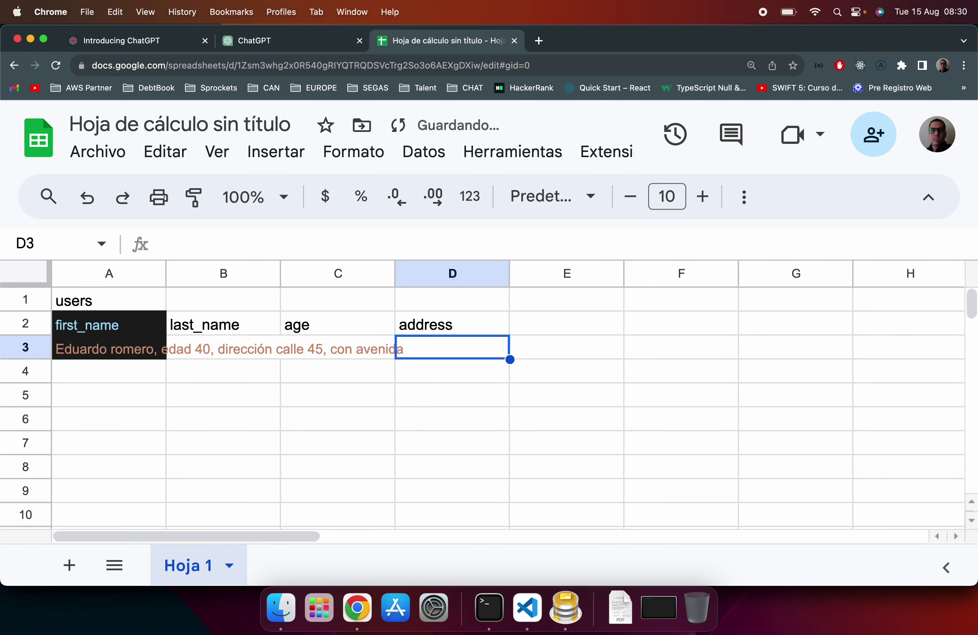
Step: Clear the old description text from row 3
{"action": "key", "text": "Left"}
{"action": "key", "text": "Left"}
{"action": "key", "text": "Left"}
{"action": "key", "text": "shift+Right"}
{"action": "key", "text": "shift+Right"}
{"action": "key", "text": "shift+Right"}
{"action": "key", "text": "Delete"}
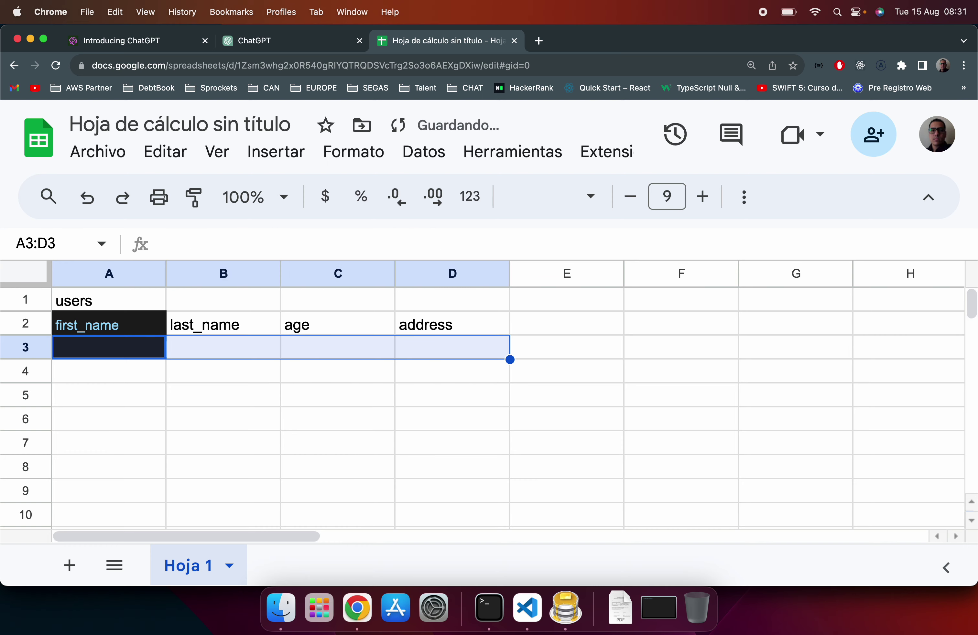
{"action": "key", "text": "super+Tab"}
{"action": "key", "text": "super+Tab"}
{"action": "left_click", "coordinate": [109, 347]}
{"action": "key", "text": "Tab"}
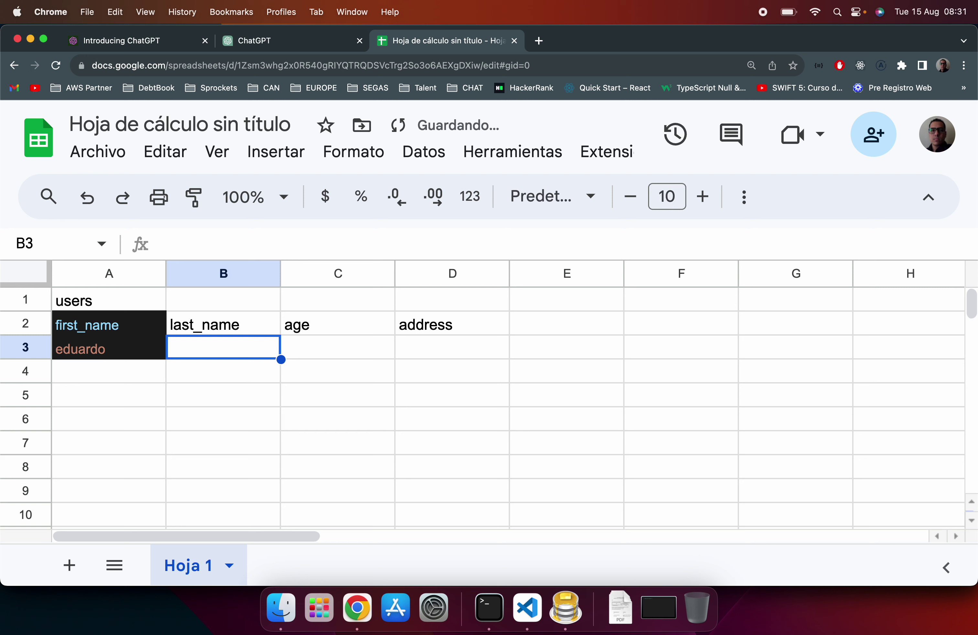
{"action": "key", "text": "Tab"}
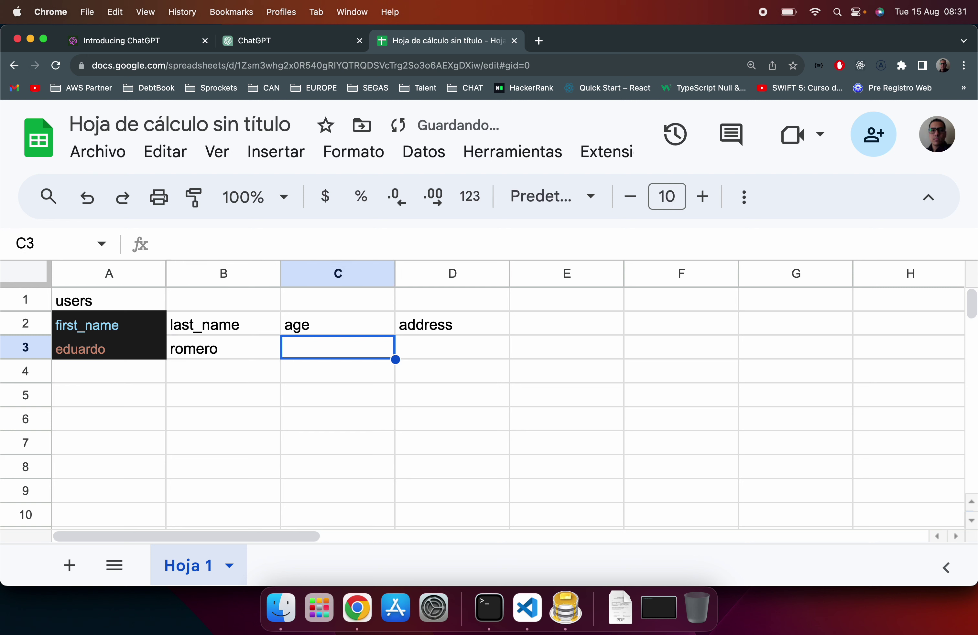
{"action": "type", "text": "40"}
{"action": "key", "text": "Return"}
{"action": "left_click", "coordinate": [451, 347]}
{"action": "type", "text": "call"}
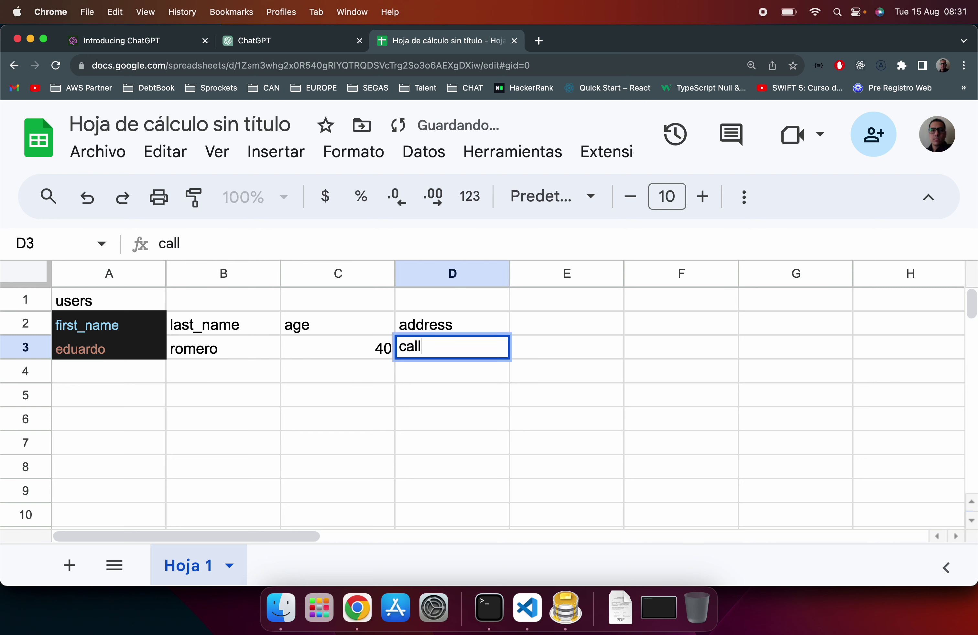
{"action": "type", "text": "e tal...."}
{"action": "key", "text": "Return"}
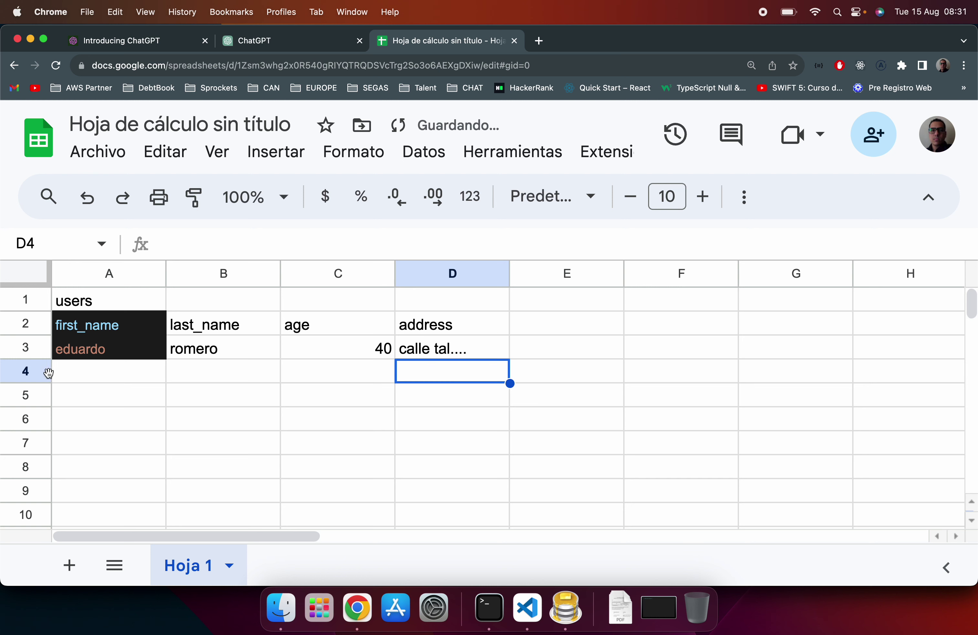
{"action": "left_click", "coordinate": [114, 374]}
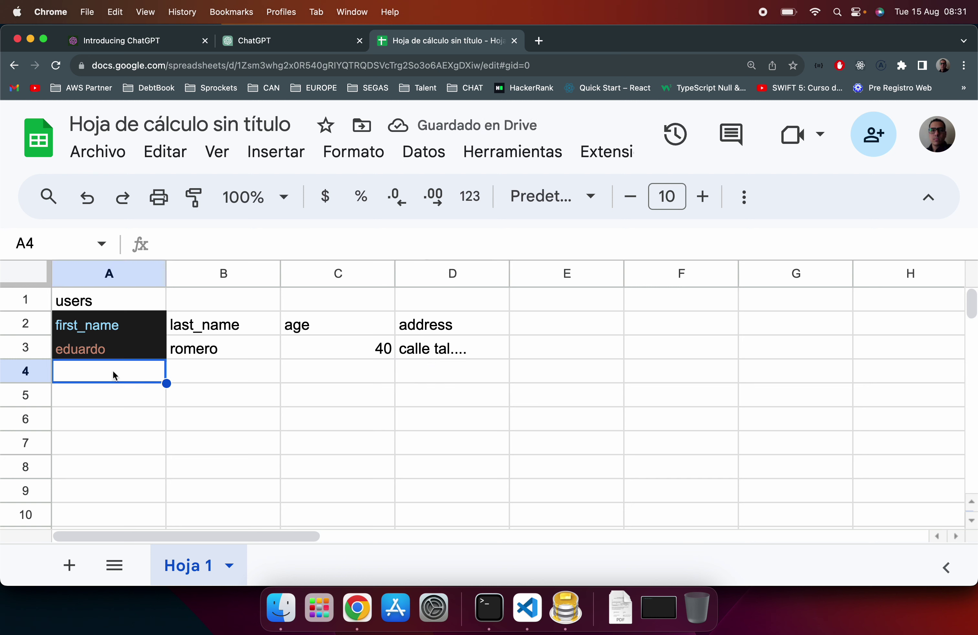
{"action": "key", "text": "Tab"}
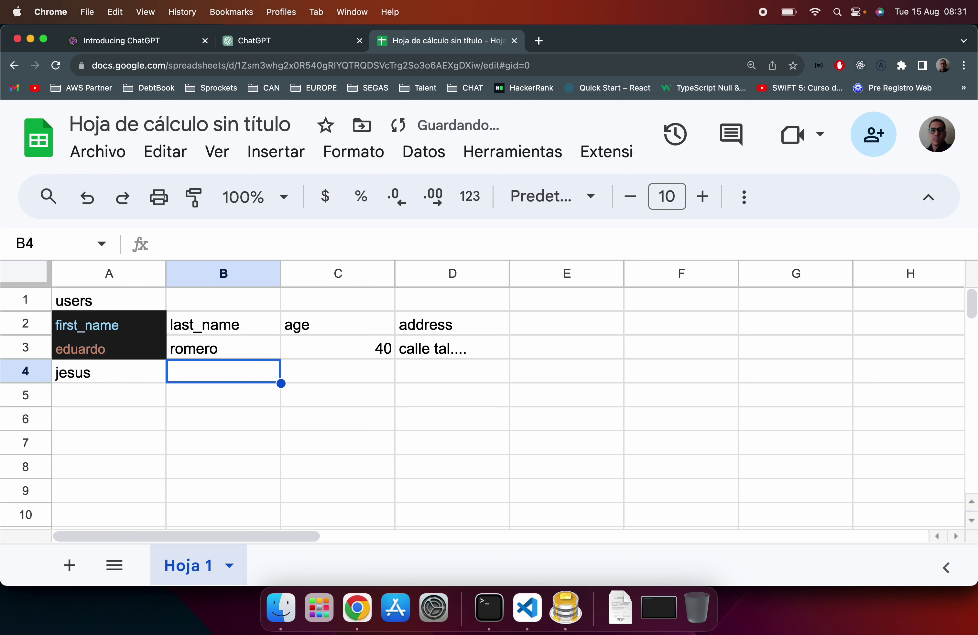
{"action": "key", "text": "Return"}
{"action": "key", "text": "Right"}
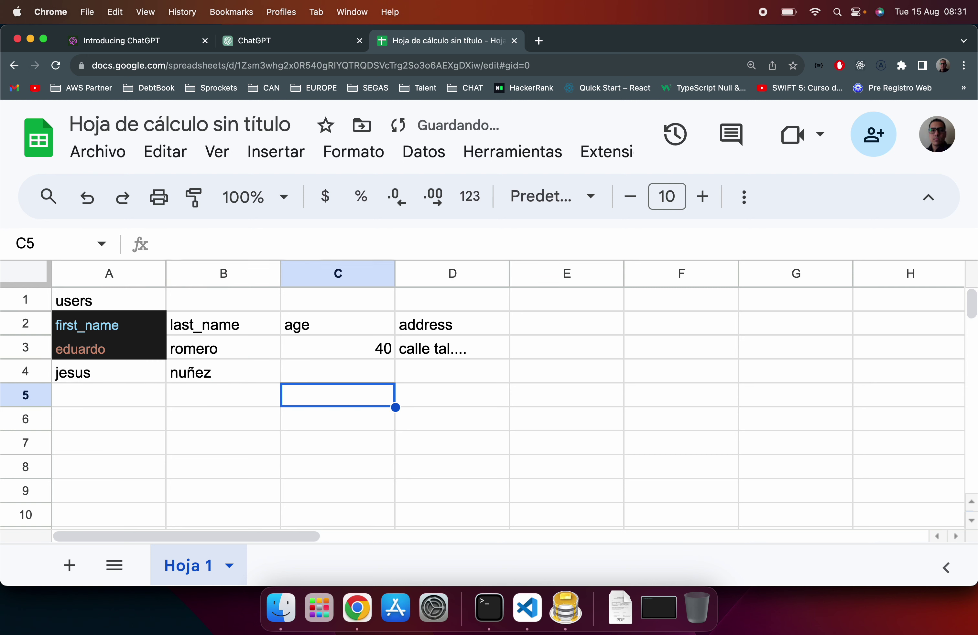
{"action": "key", "text": "Up"}
{"action": "type", "text": "40"}
{"action": "key", "text": "Return"}
{"action": "key", "text": "Right"}
{"action": "key", "text": "Up"}
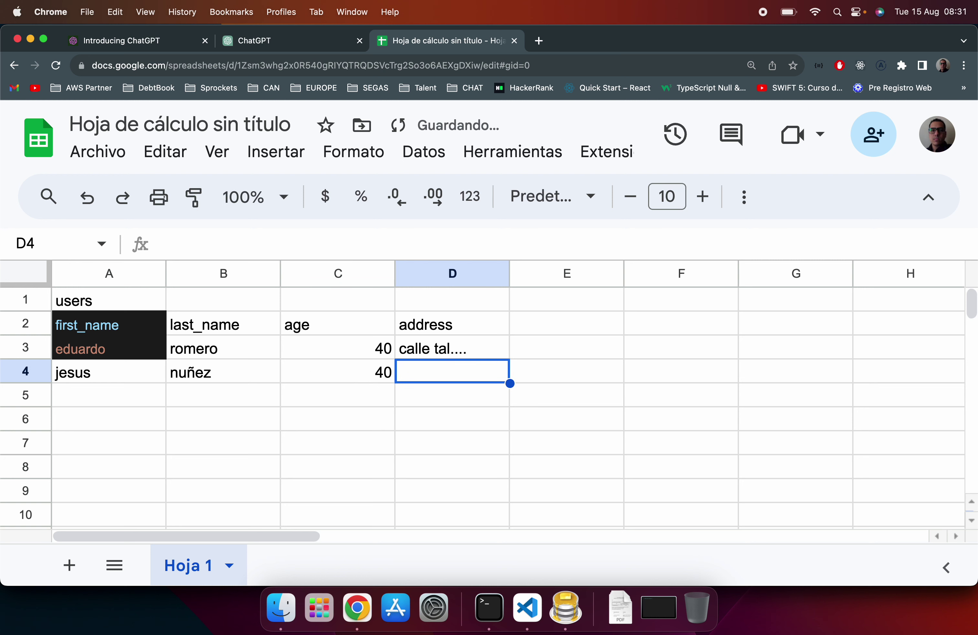
{"action": "type", "text": "avenida tal..."}
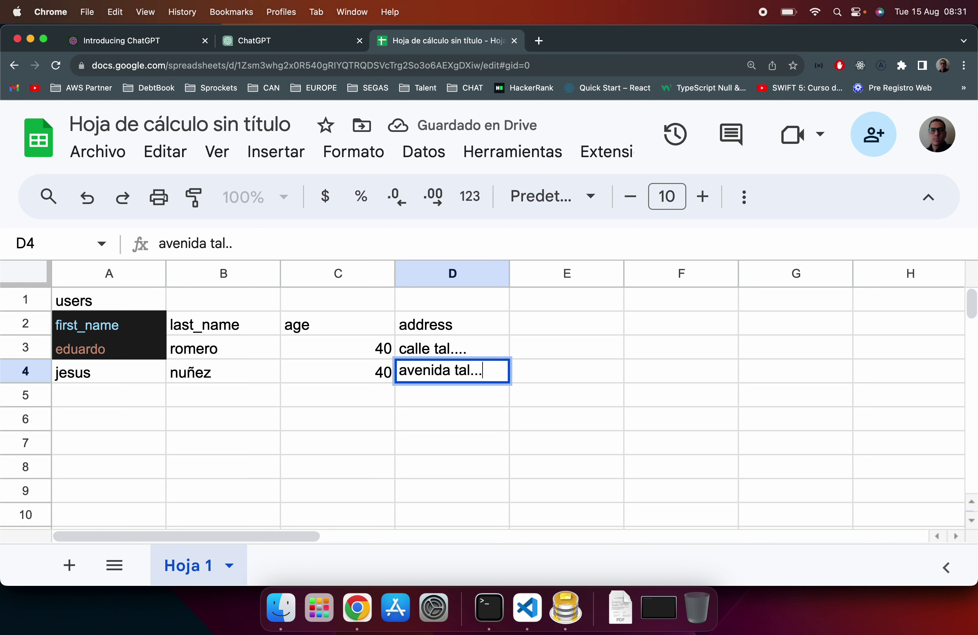
{"action": "key", "text": "Return"}
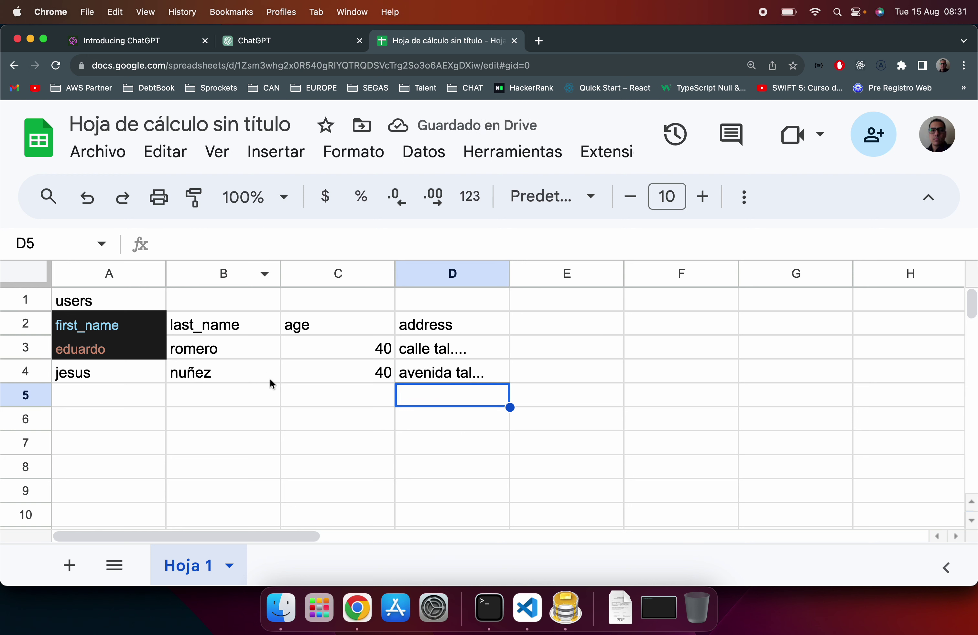
{"action": "left_click", "coordinate": [80, 301]}
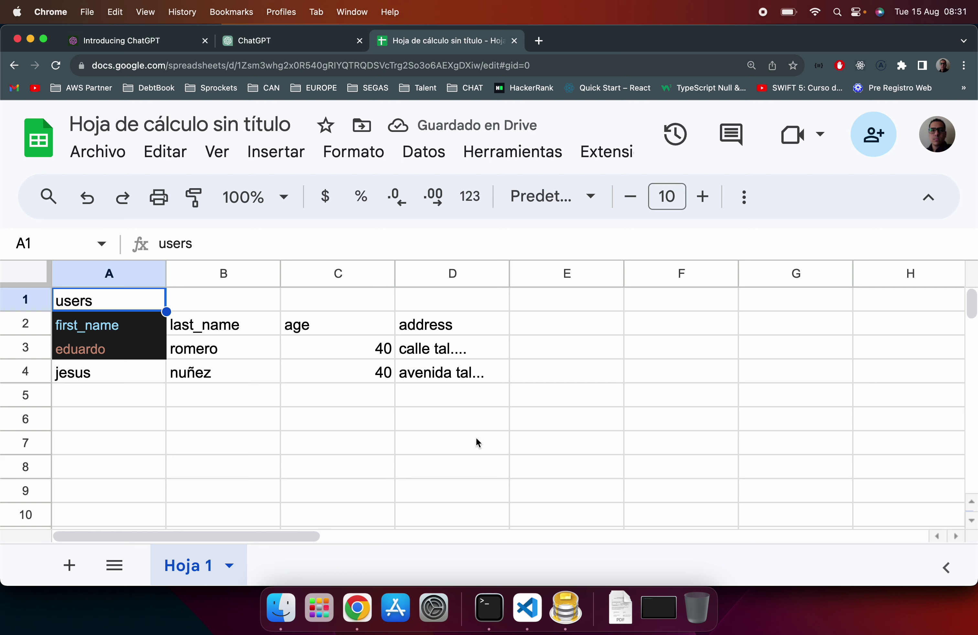
Step: Review the users table by selecting its range, header row and eduardo's cells A3 through D3
{"action": "left_click", "coordinate": [478, 424], "text": "shift"}
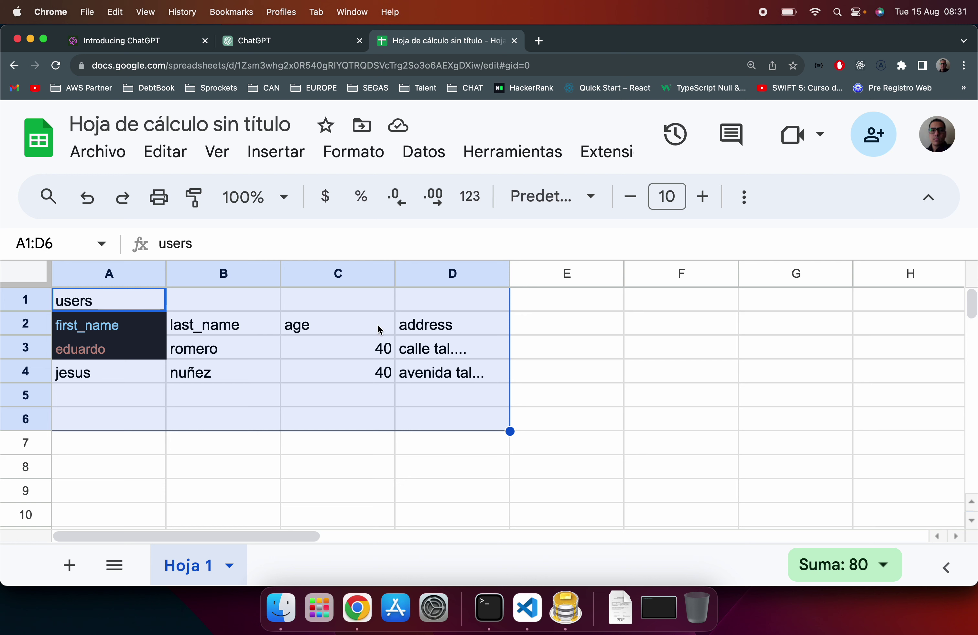
{"action": "left_click", "coordinate": [536, 329]}
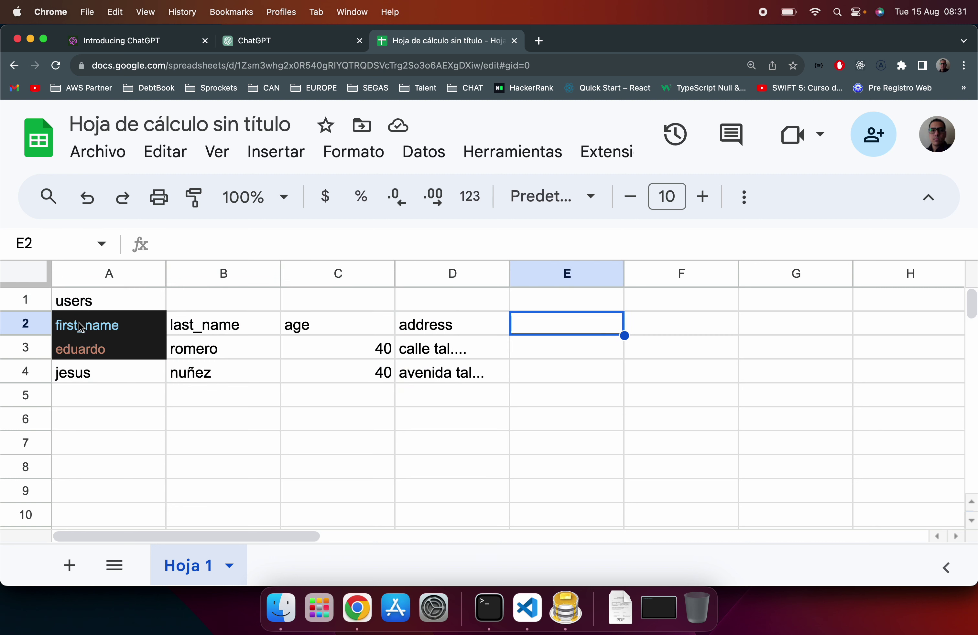
{"action": "left_click", "coordinate": [88, 330], "text": "shift"}
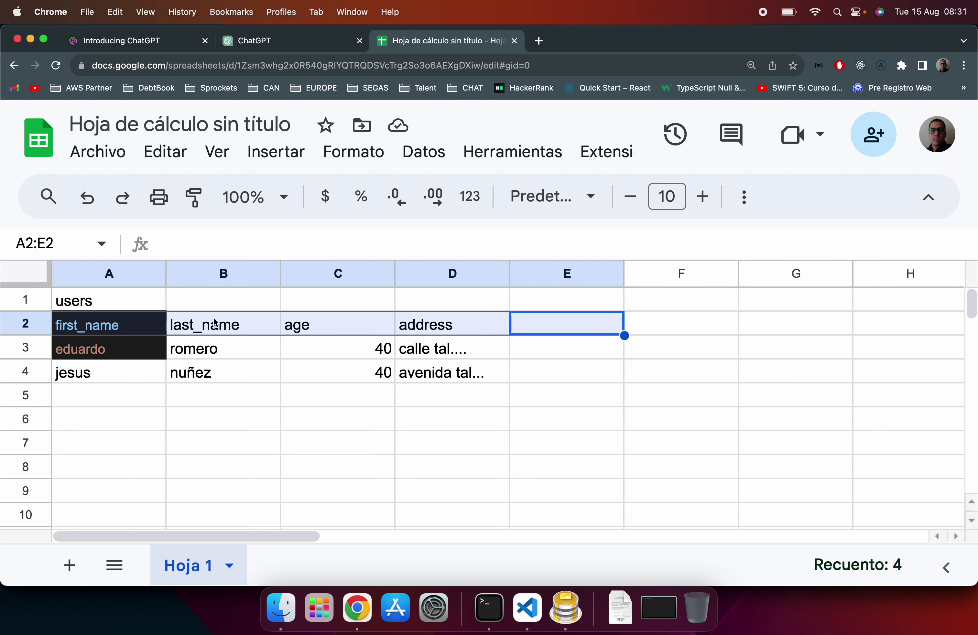
{"action": "left_click", "coordinate": [145, 346]}
{"action": "left_click", "coordinate": [430, 351], "text": "shift"}
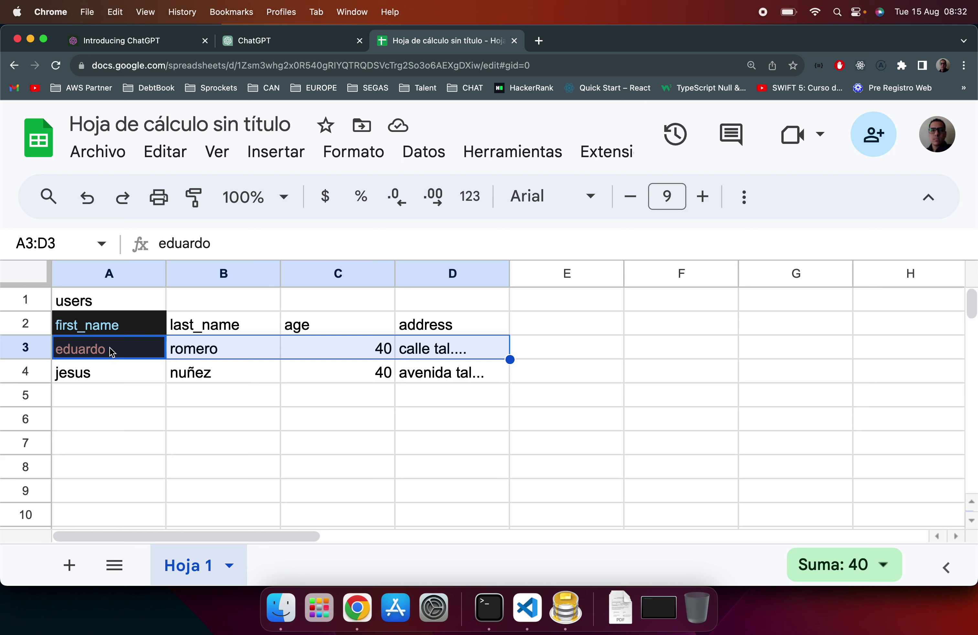
{"action": "left_click", "coordinate": [142, 354]}
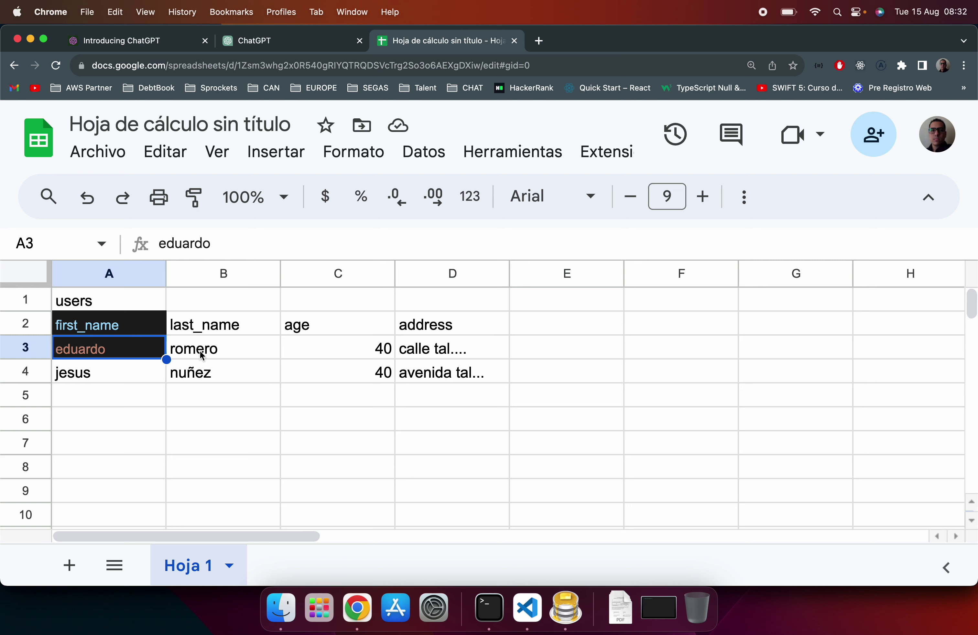
{"action": "left_click", "coordinate": [229, 353]}
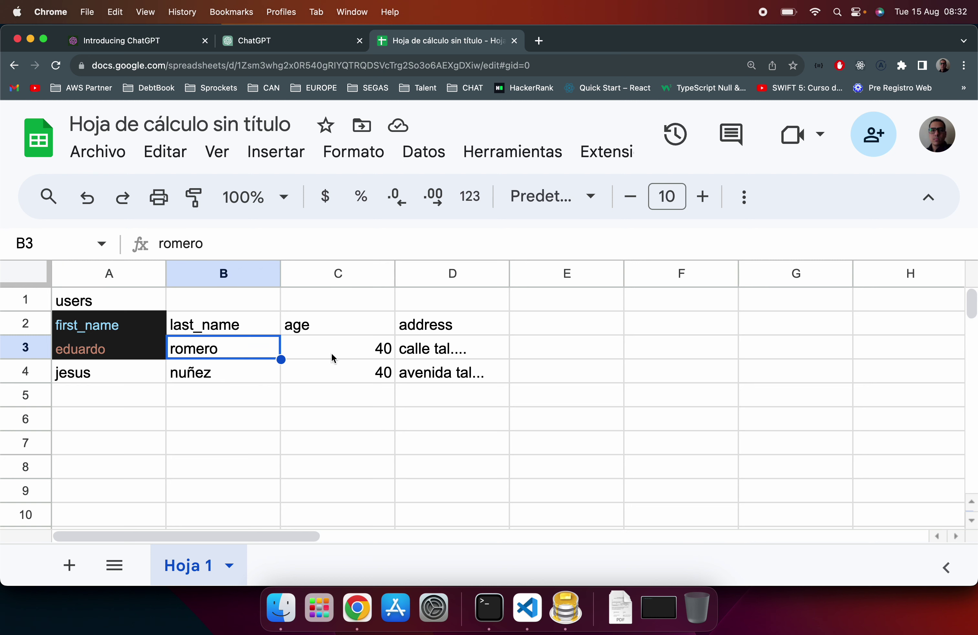
{"action": "left_click", "coordinate": [349, 351]}
{"action": "left_click", "coordinate": [440, 354]}
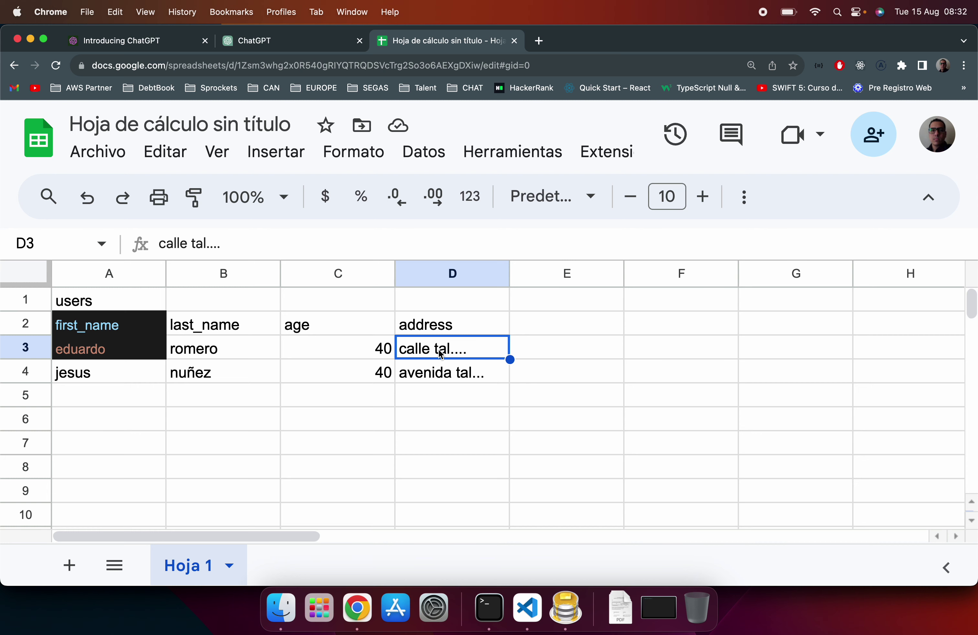
Step: Check the first_name value "Eduardo" in index.js, then go back to the sheet
{"action": "left_click", "coordinate": [525, 605]}
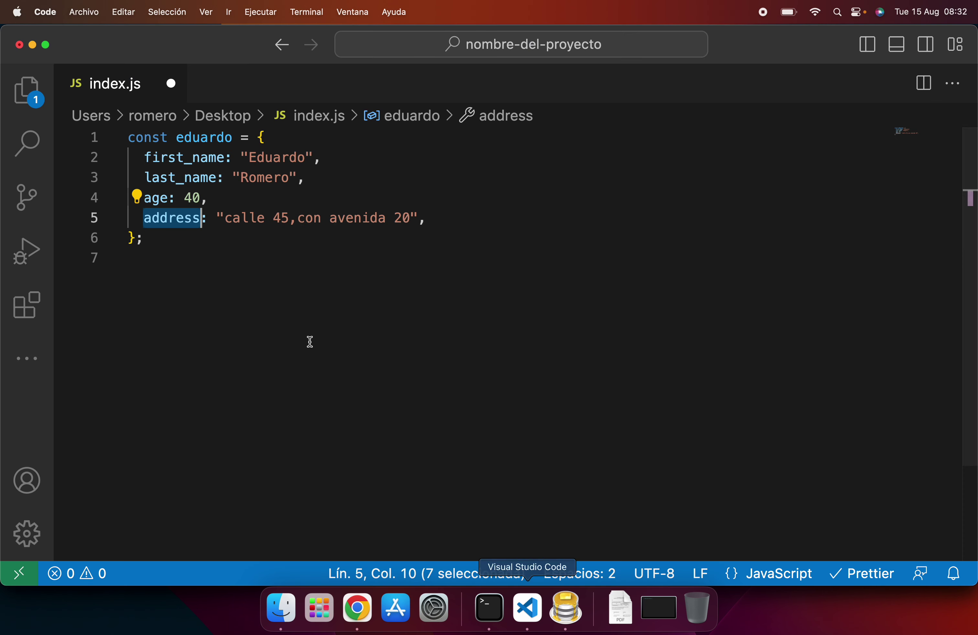
{"action": "double_click", "coordinate": [292, 156]}
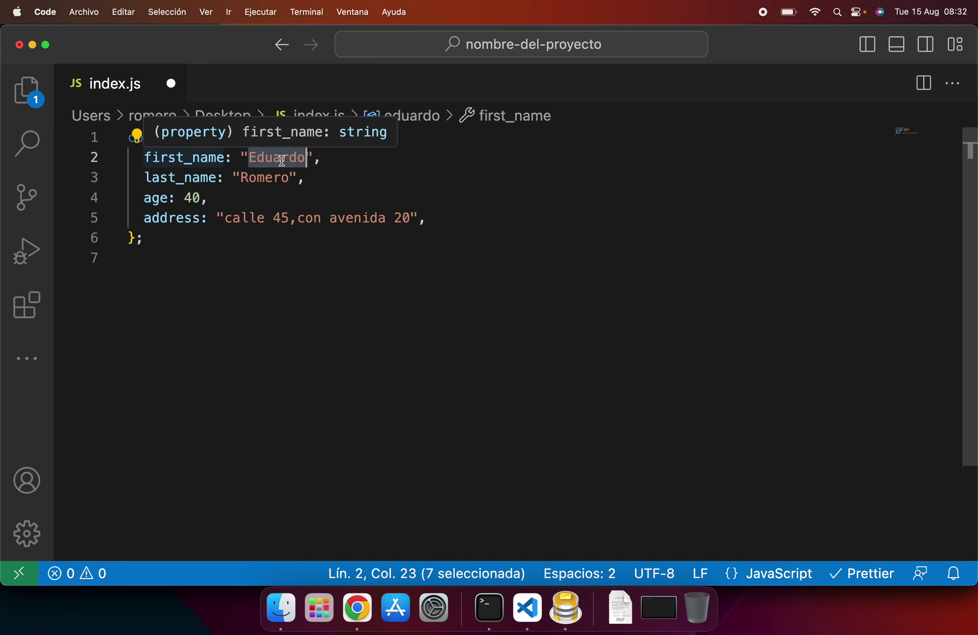
{"action": "key", "text": "super+Tab"}
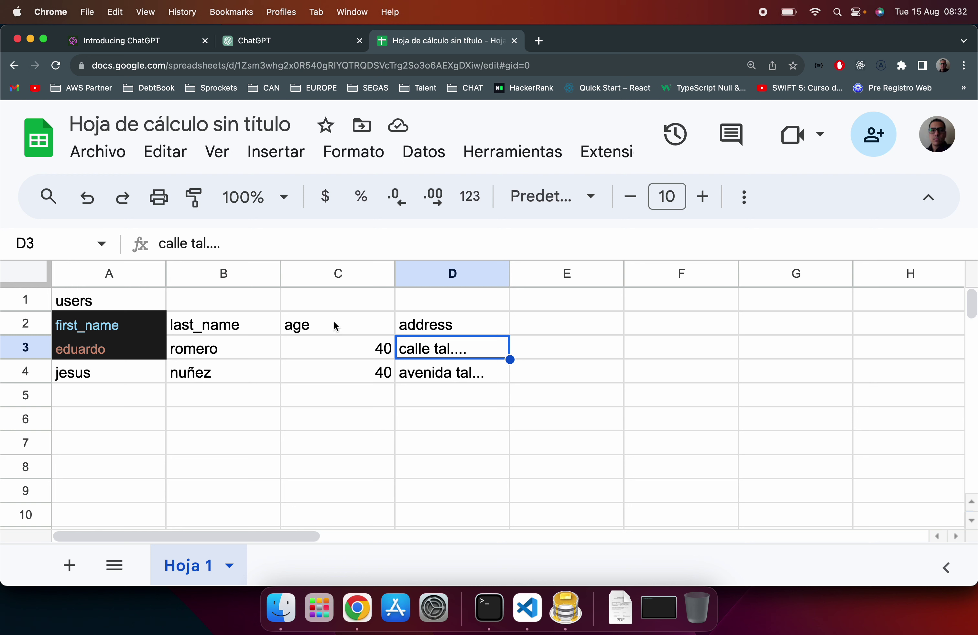
{"action": "left_click", "coordinate": [66, 353]}
{"action": "key", "text": "shift+space"}
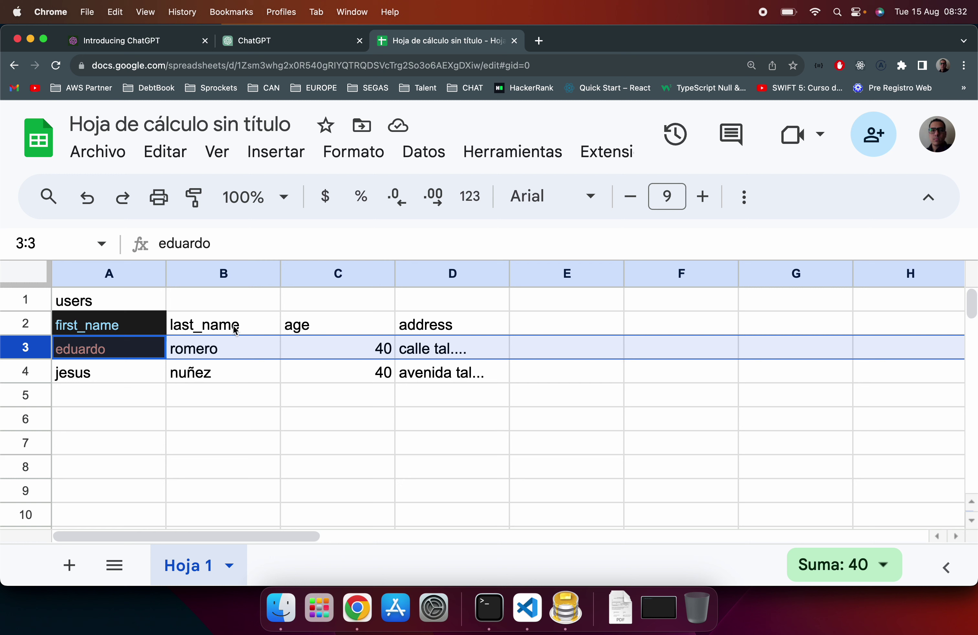
{"action": "left_click", "coordinate": [219, 352]}
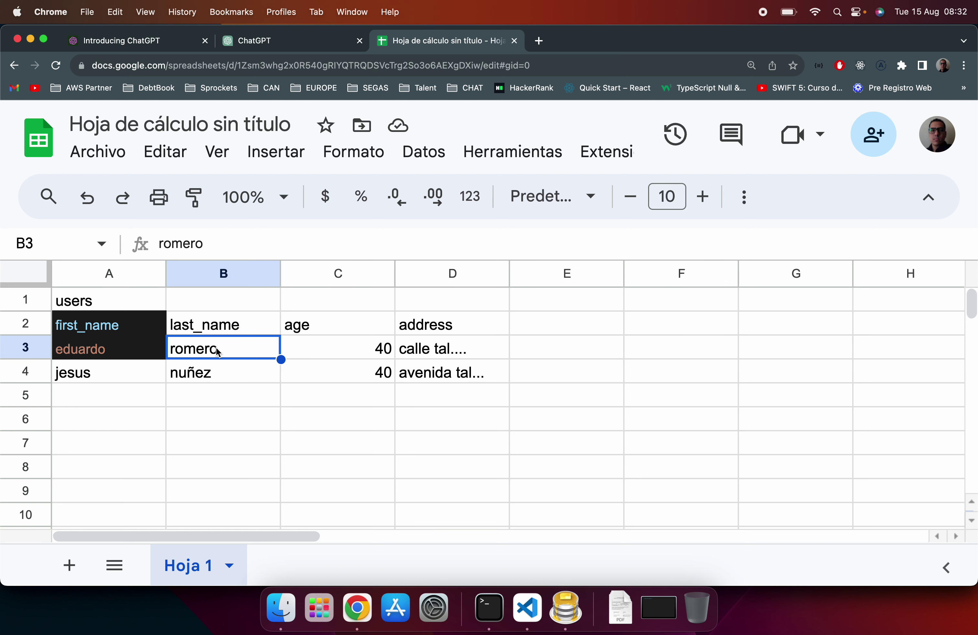
{"action": "left_click", "coordinate": [312, 330]}
{"action": "left_click", "coordinate": [356, 351]}
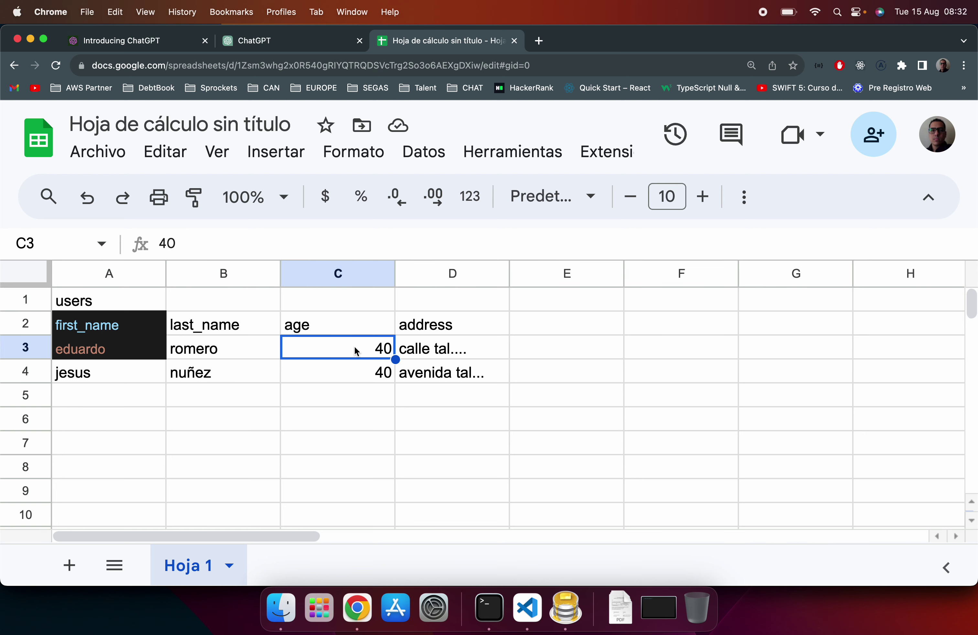
{"action": "left_click", "coordinate": [429, 329]}
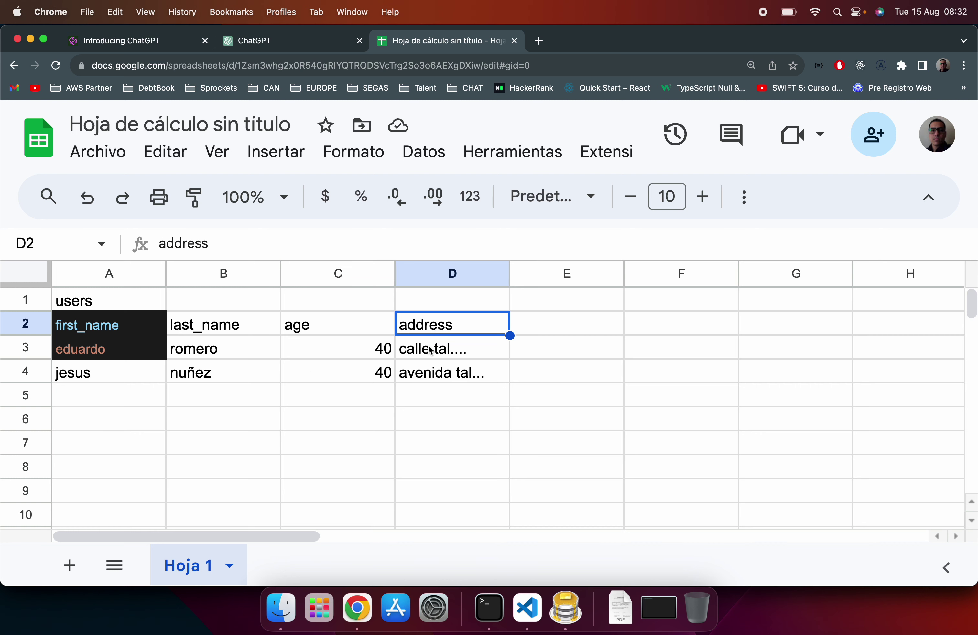
{"action": "key", "text": "super+Tab"}
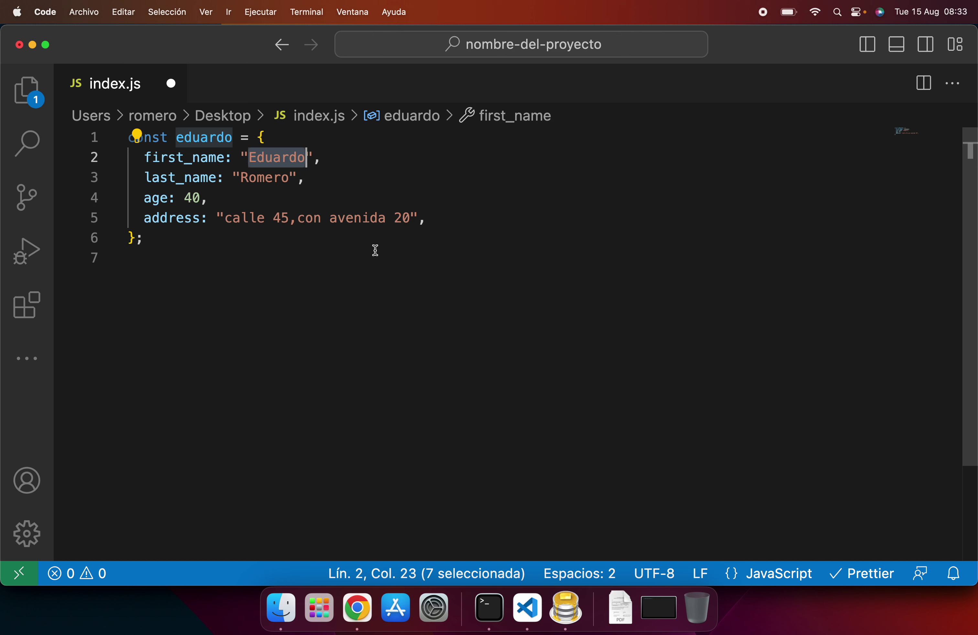
Step: Replace the address string with an object holding calle "45" and avenida "20"
{"action": "left_click_drag", "start_coordinate": [215, 216], "coordinate": [417, 216]}
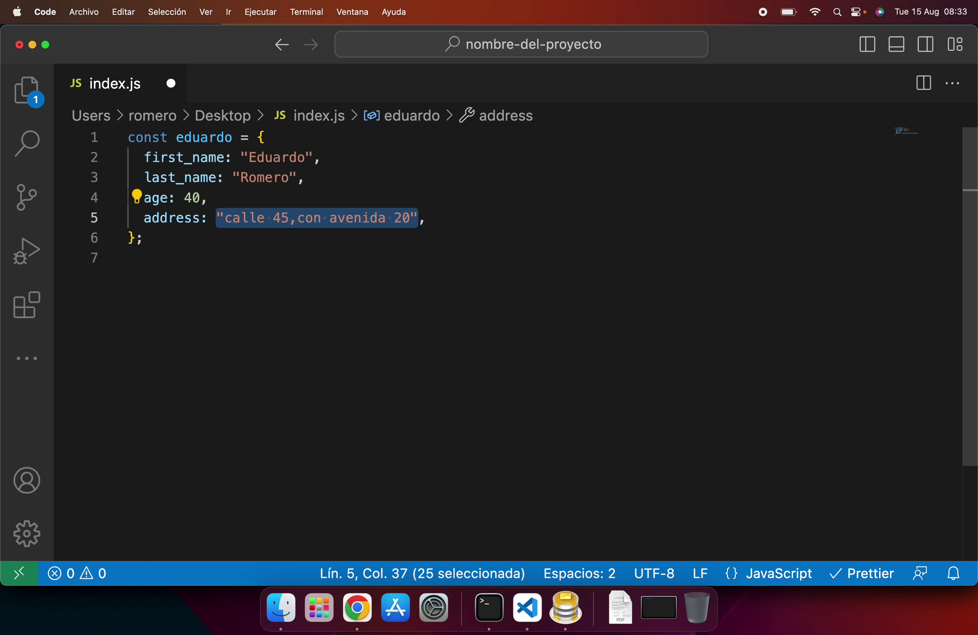
{"action": "type", "text": "{"}
{"action": "key", "text": "Return"}
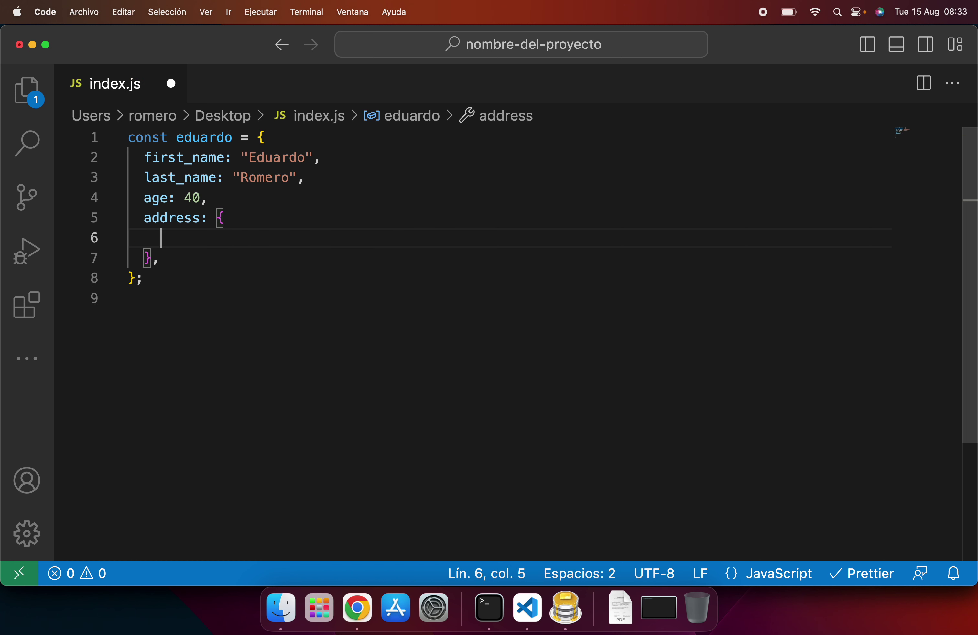
{"action": "type", "text": "call"}
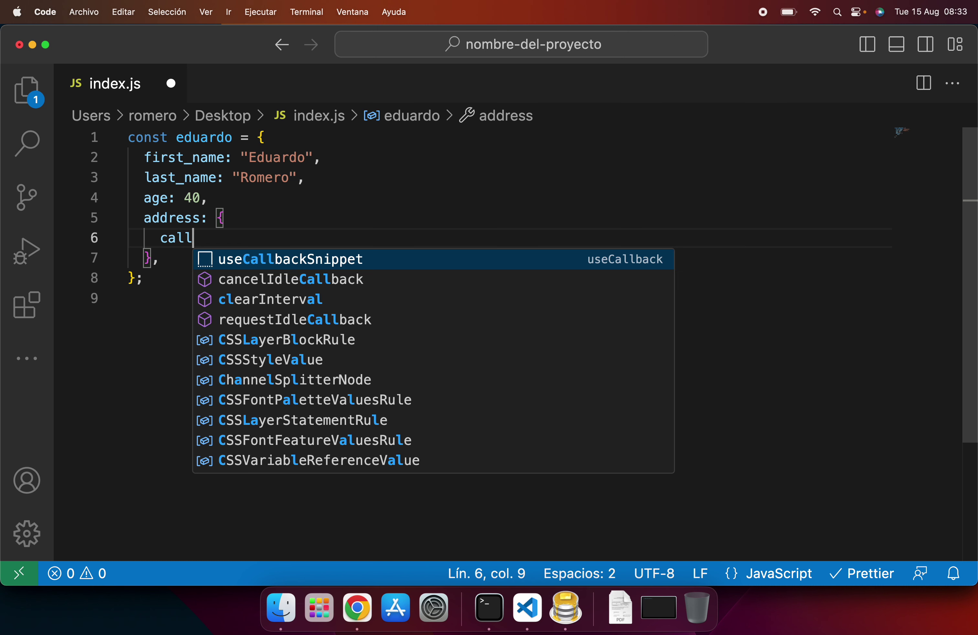
{"action": "type", "text": "e: \"45\","}
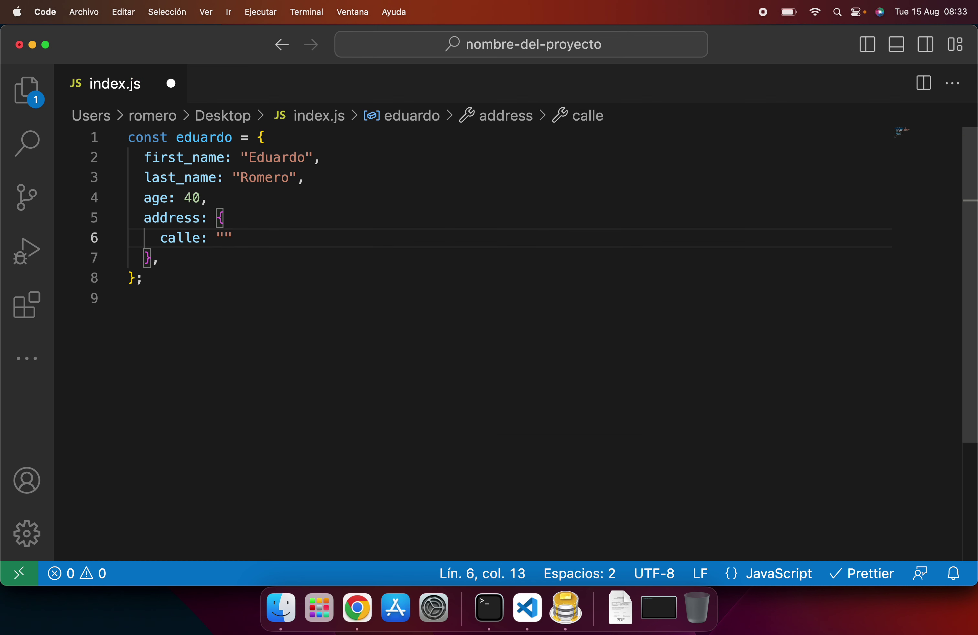
{"action": "key", "text": "Return"}
{"action": "type", "text": "a"}
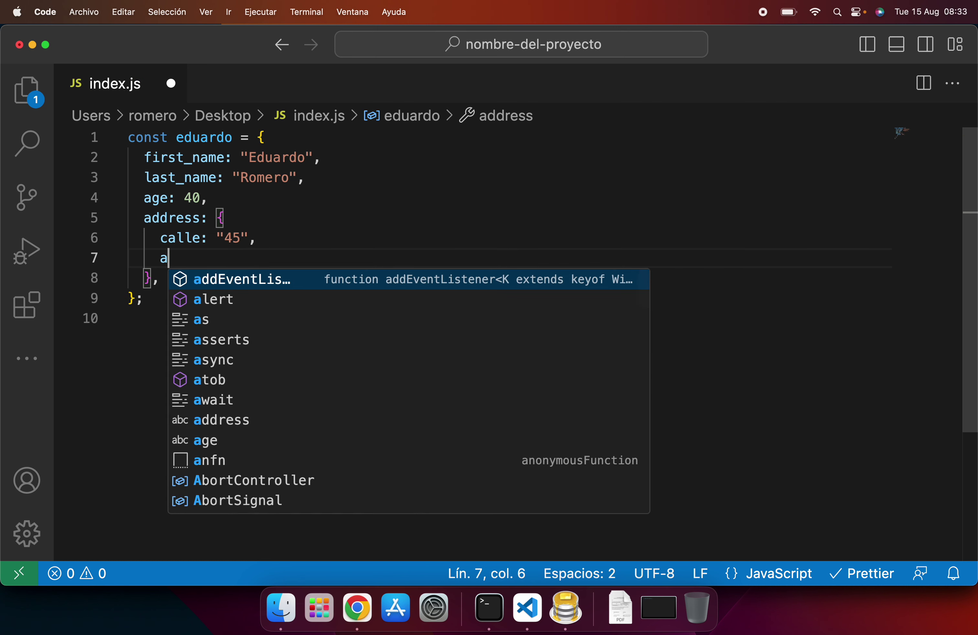
{"action": "type", "text": "venida: \""}
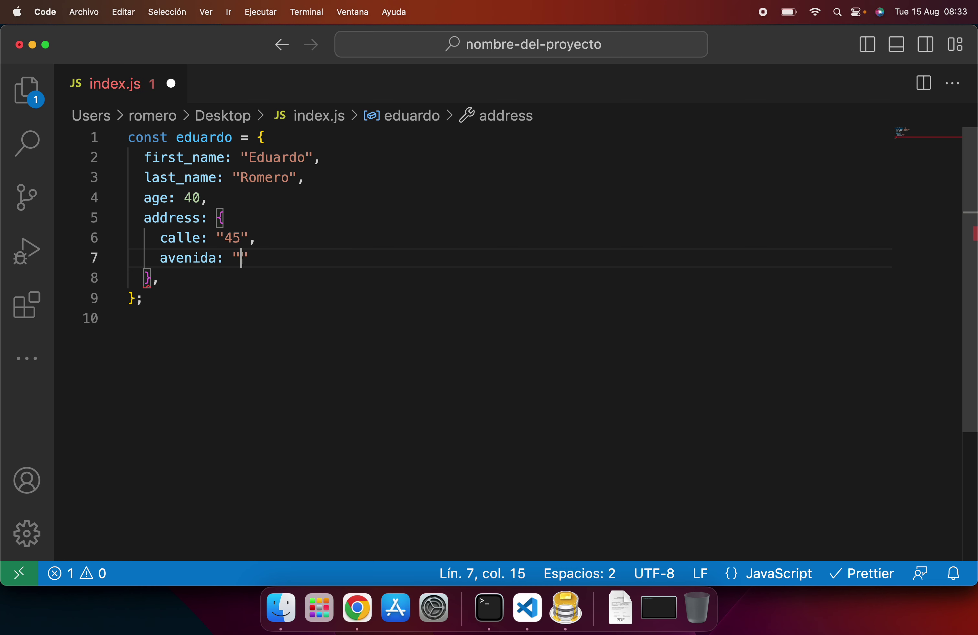
{"action": "type", "text": "20\","}
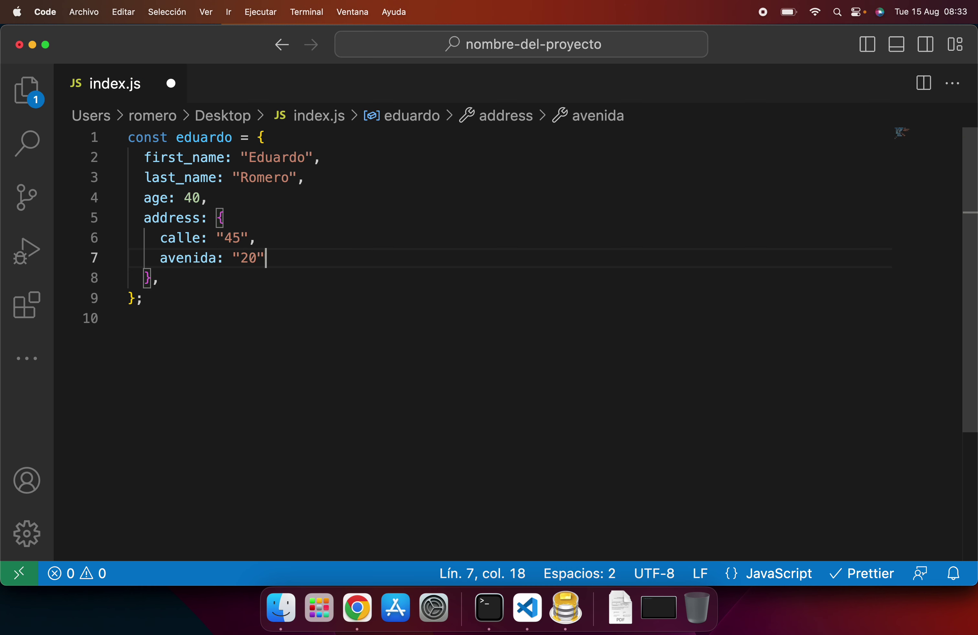
Step: Add ciudad "santa marta" and a quoted pais colombia to the address object
{"action": "key", "text": "Return"}
{"action": "type", "text": "ciuda"}
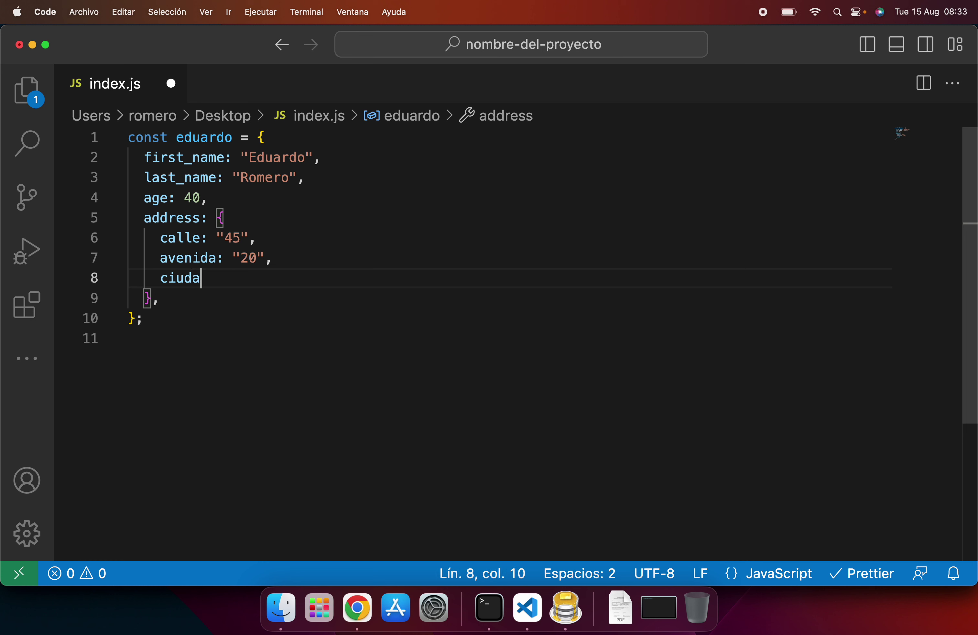
{"action": "type", "text": "d: \""}
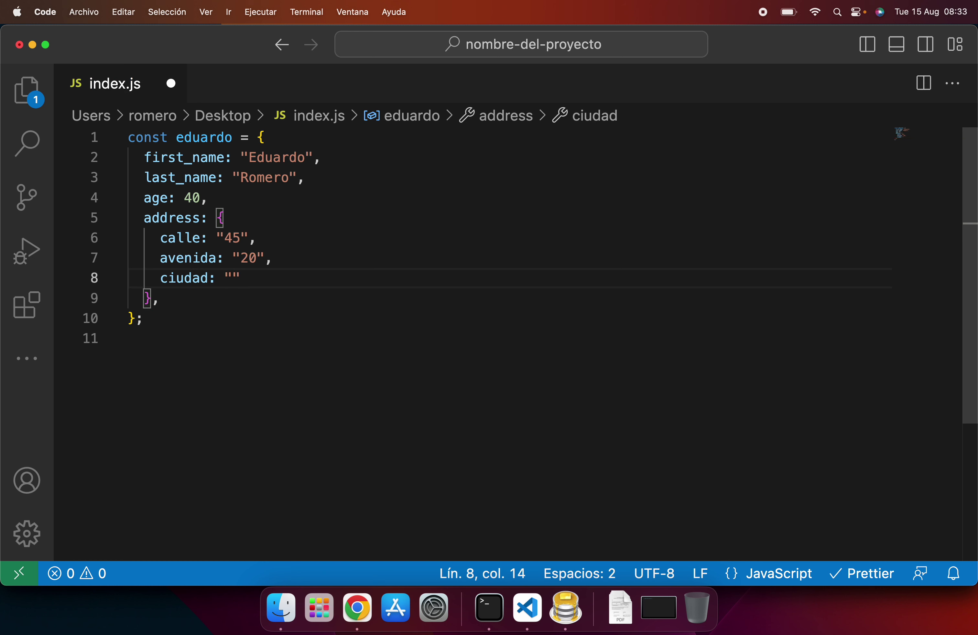
{"action": "type", "text": "santa marta"}
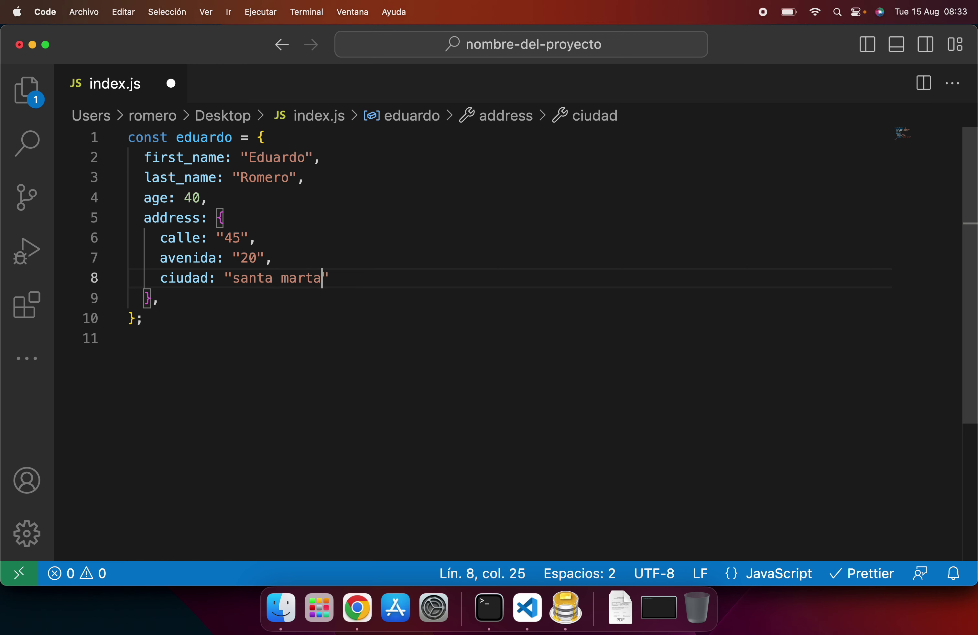
{"action": "type", "text": "\","}
{"action": "key", "text": "Return"}
{"action": "type", "text": "pais"}
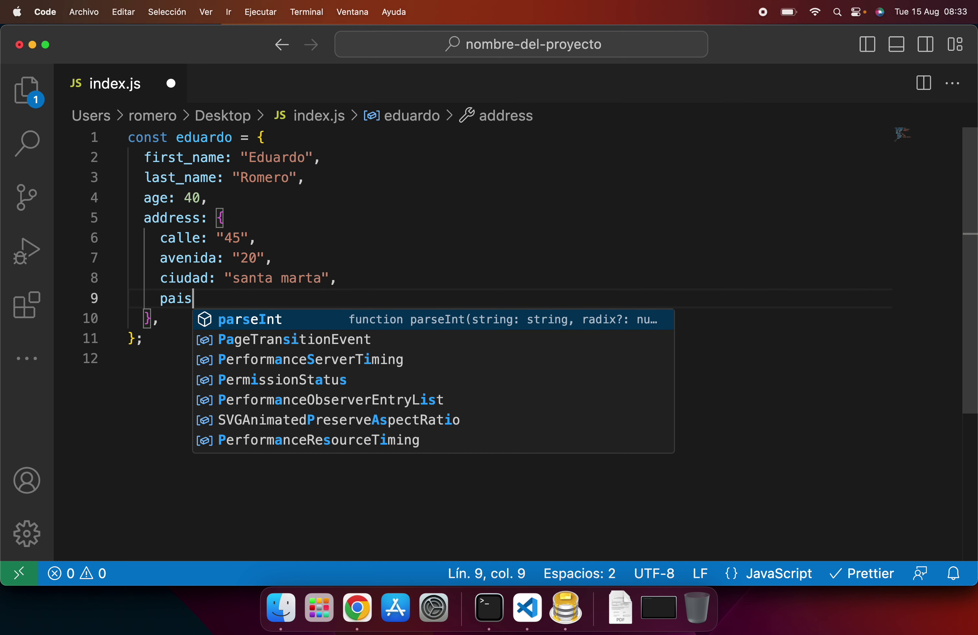
{"action": "type", "text": ": colo"}
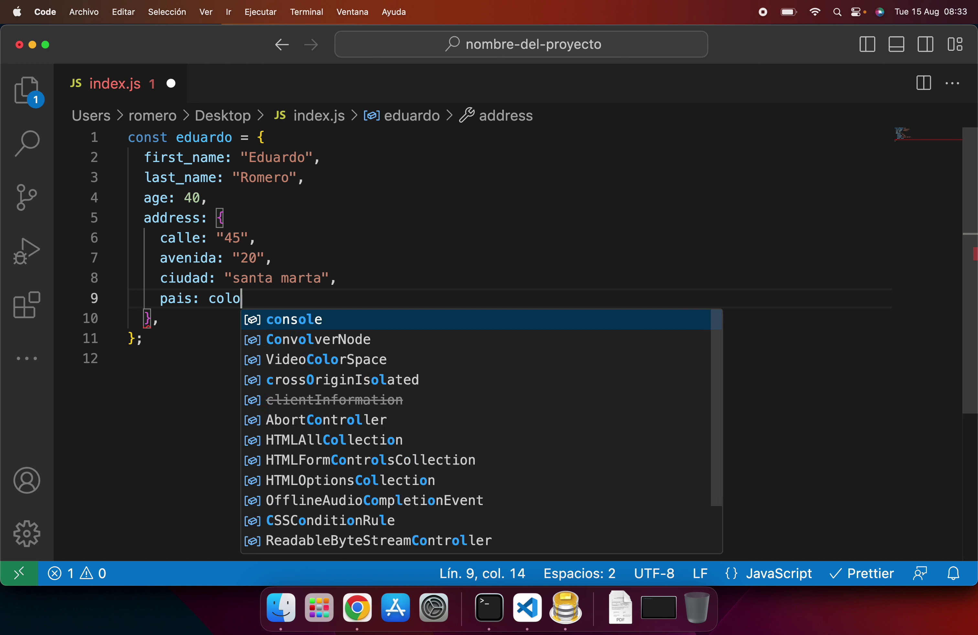
{"action": "type", "text": "mbia"}
{"action": "key", "text": "shift+alt+Left"}
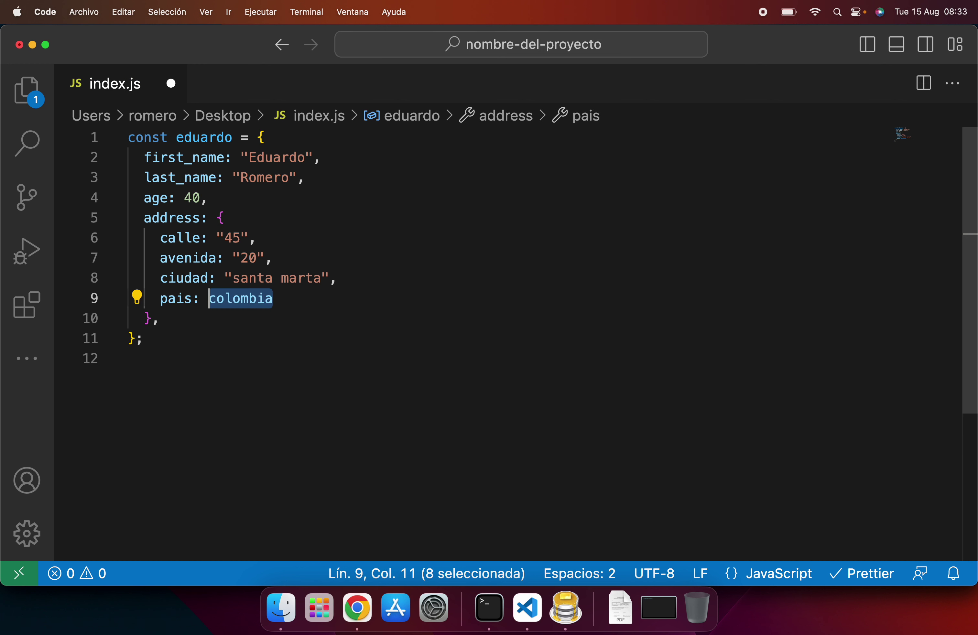
{"action": "type", "text": "'"}
{"action": "key", "text": "Right"}
{"action": "key", "text": "Right"}
{"action": "type", "text": ","}
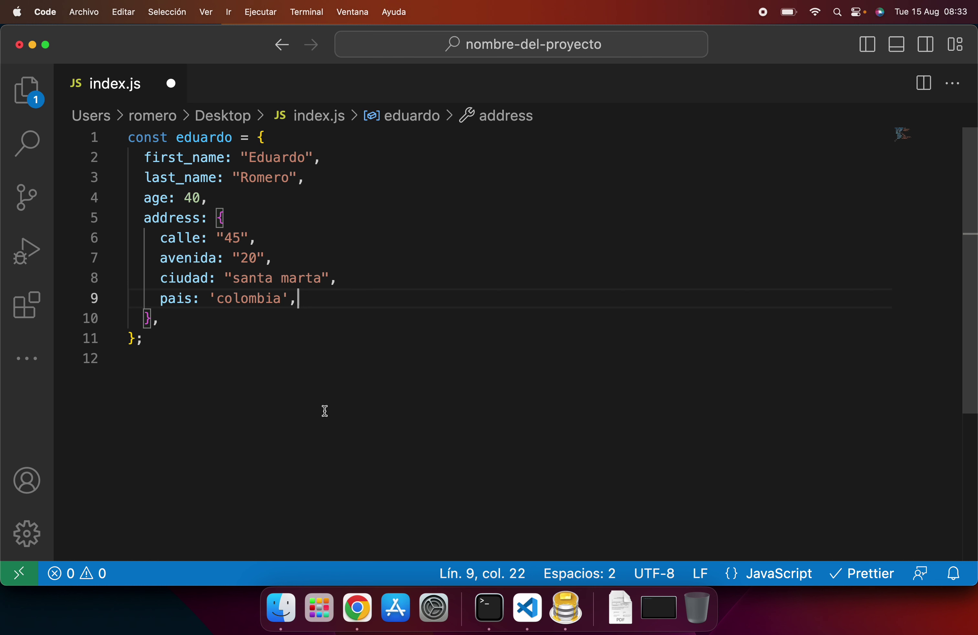
Step: Select the address property and its object block to review it
{"action": "double_click", "coordinate": [193, 218]}
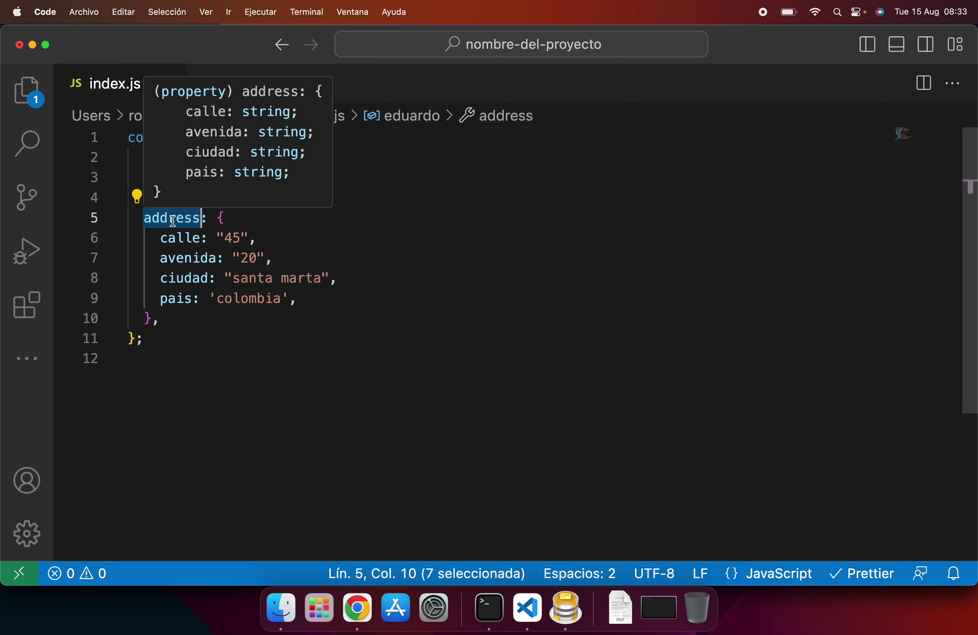
{"action": "left_click", "coordinate": [218, 218]}
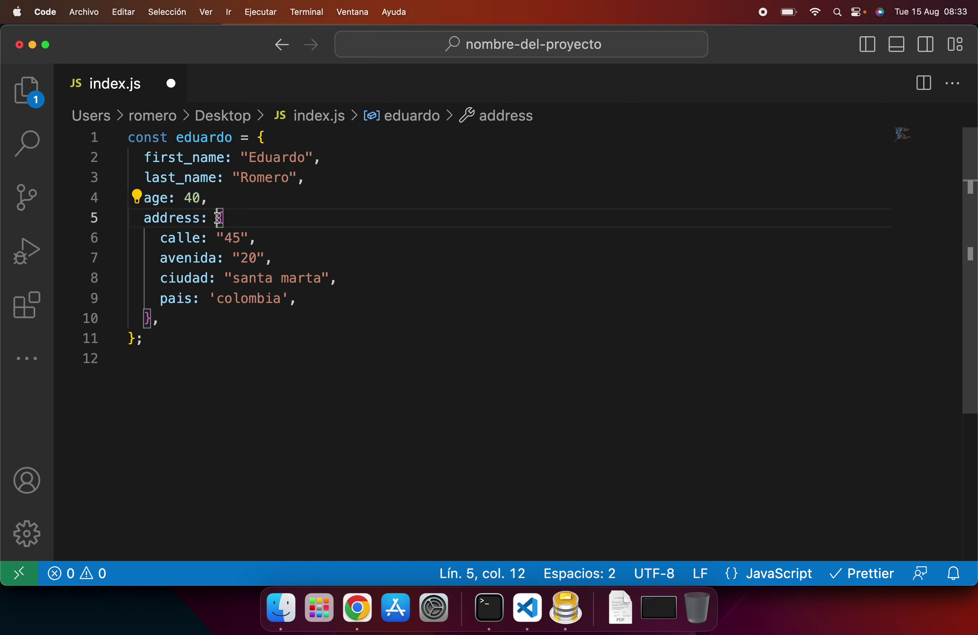
{"action": "left_click", "coordinate": [153, 319], "text": "shift"}
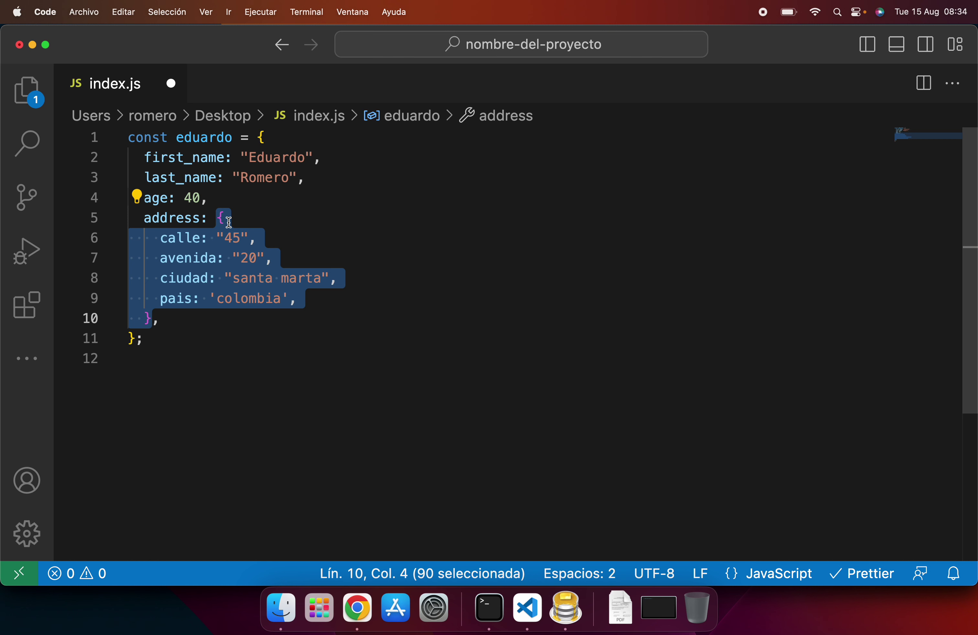
{"action": "double_click", "coordinate": [188, 219]}
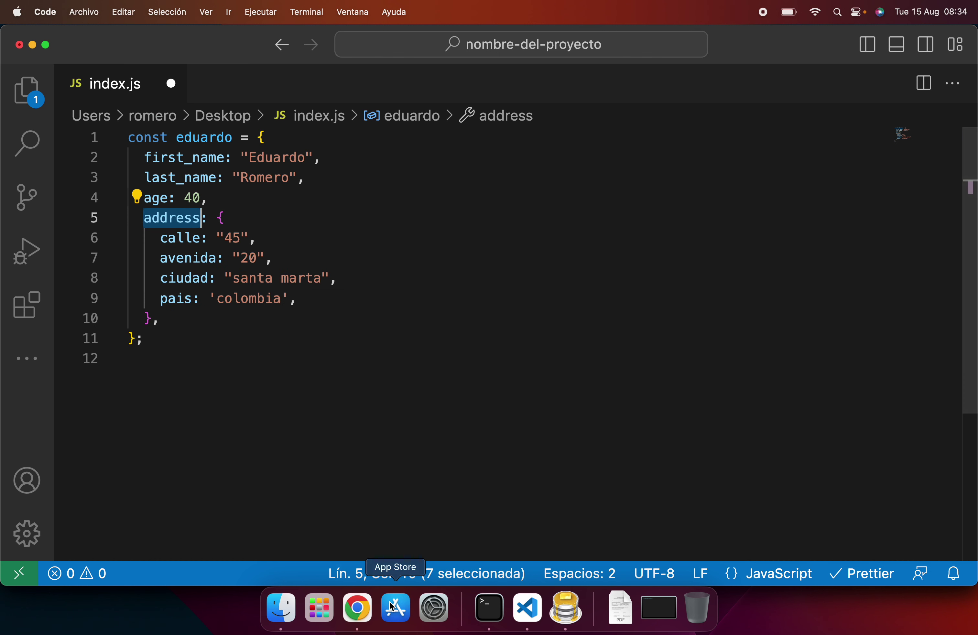
{"action": "left_click", "coordinate": [357, 608]}
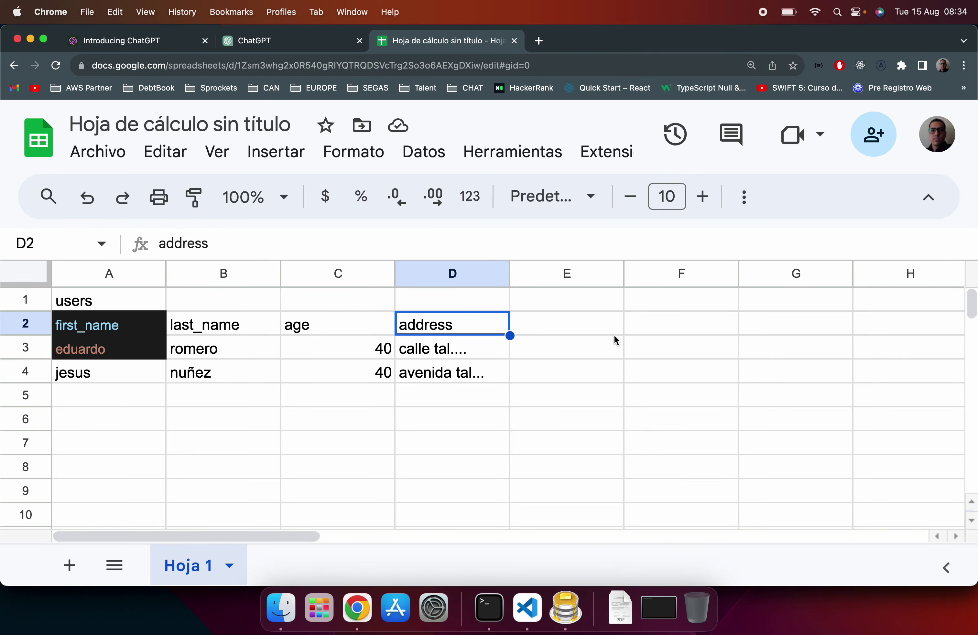
Step: Reset the zoom to 100% and enter the heading 'adress' in F2
{"action": "key", "text": "super+minus"}
{"action": "left_click", "coordinate": [592, 290]}
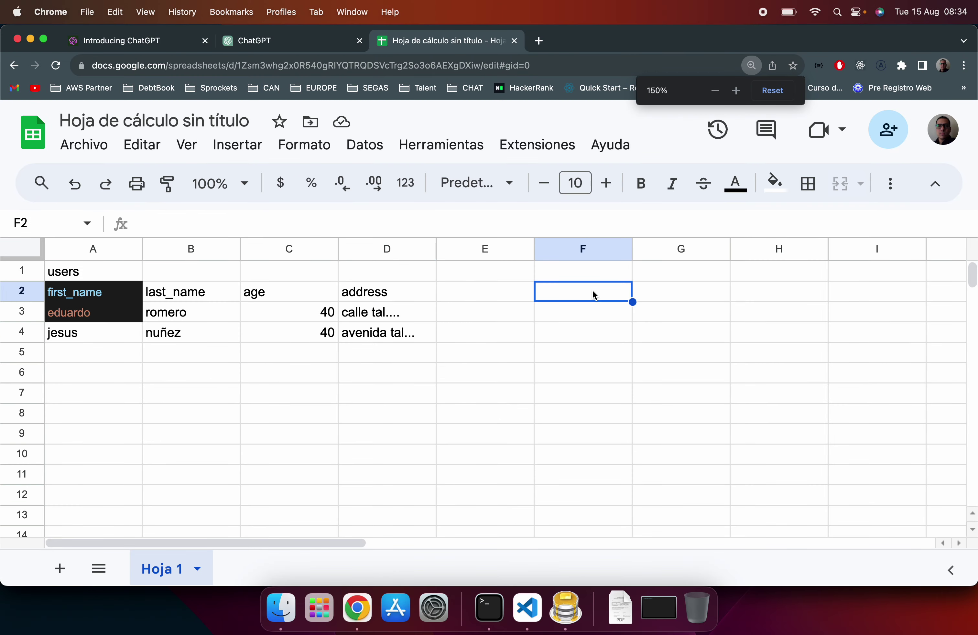
{"action": "type", "text": "adress"}
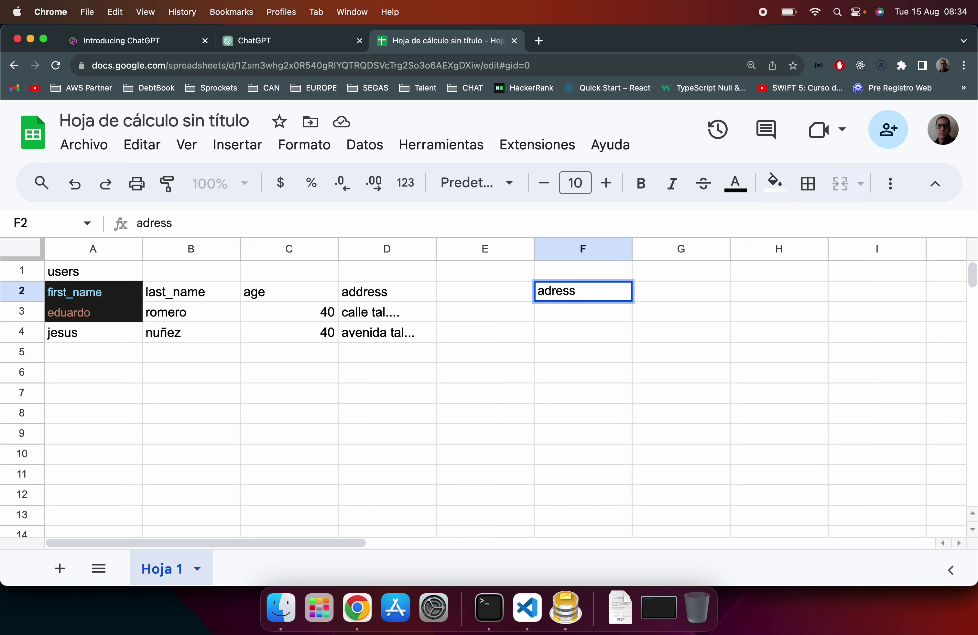
{"action": "key", "text": "Return"}
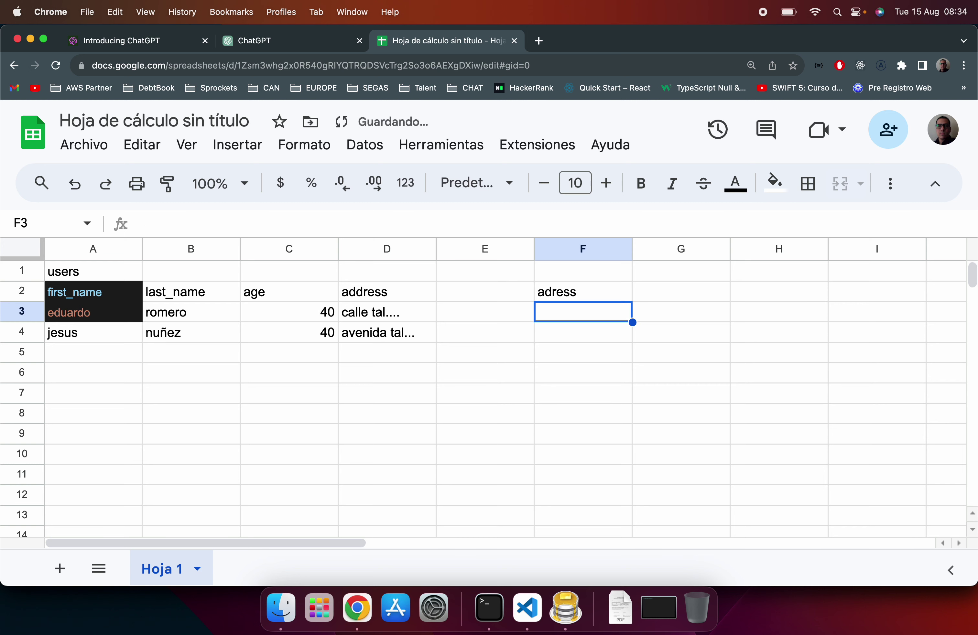
Step: Label F3 to I3 as calle, avenida, ciudad and pais
{"action": "type", "text": "calle"}
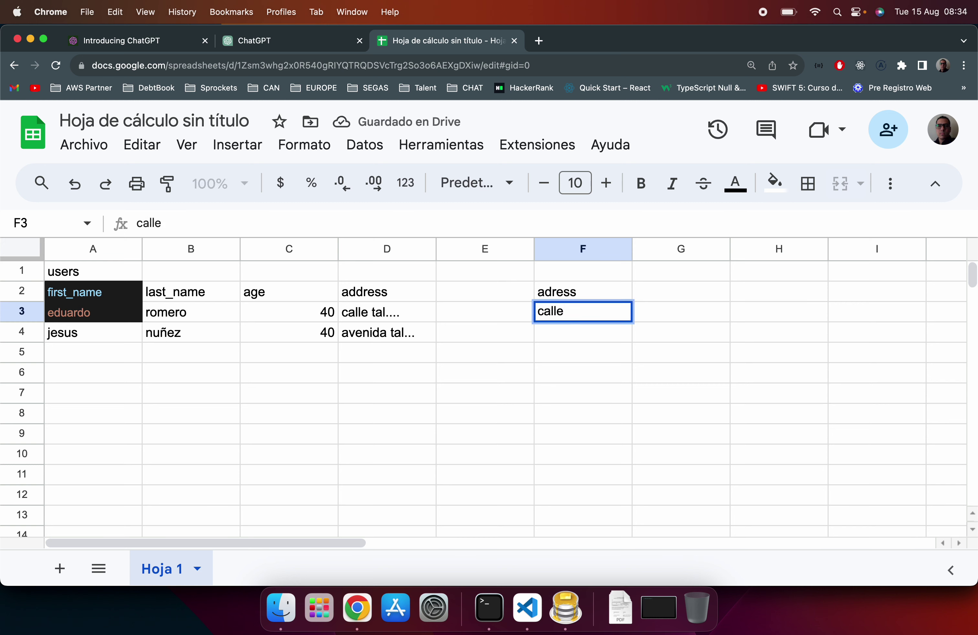
{"action": "key", "text": "Tab"}
{"action": "type", "text": "avenida"}
{"action": "left_click", "coordinate": [778, 332]}
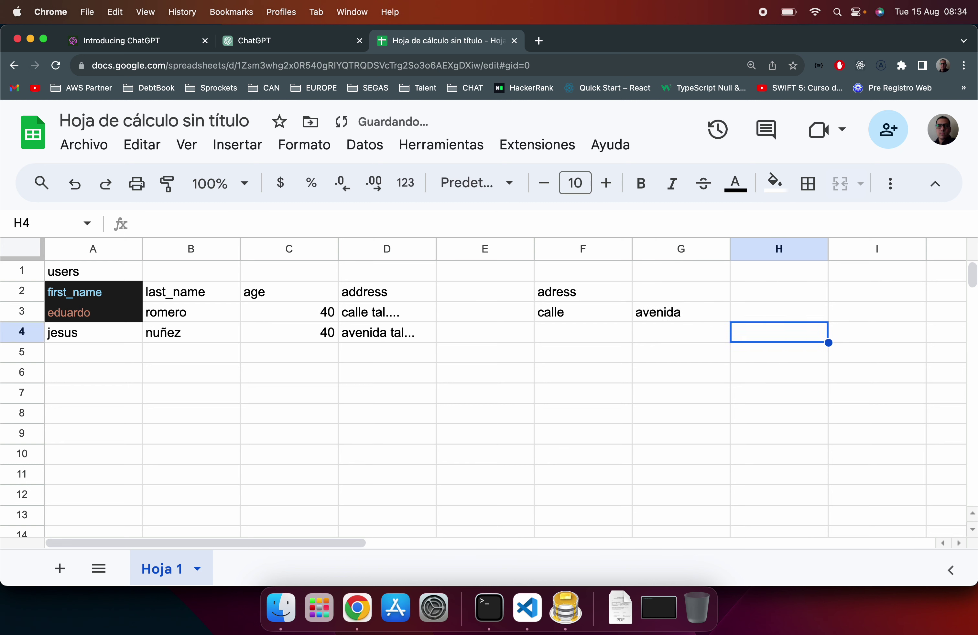
{"action": "key", "text": "Up"}
{"action": "type", "text": "ciudad"}
{"action": "key", "text": "Return"}
{"action": "key", "text": "Right"}
{"action": "key", "text": "Up"}
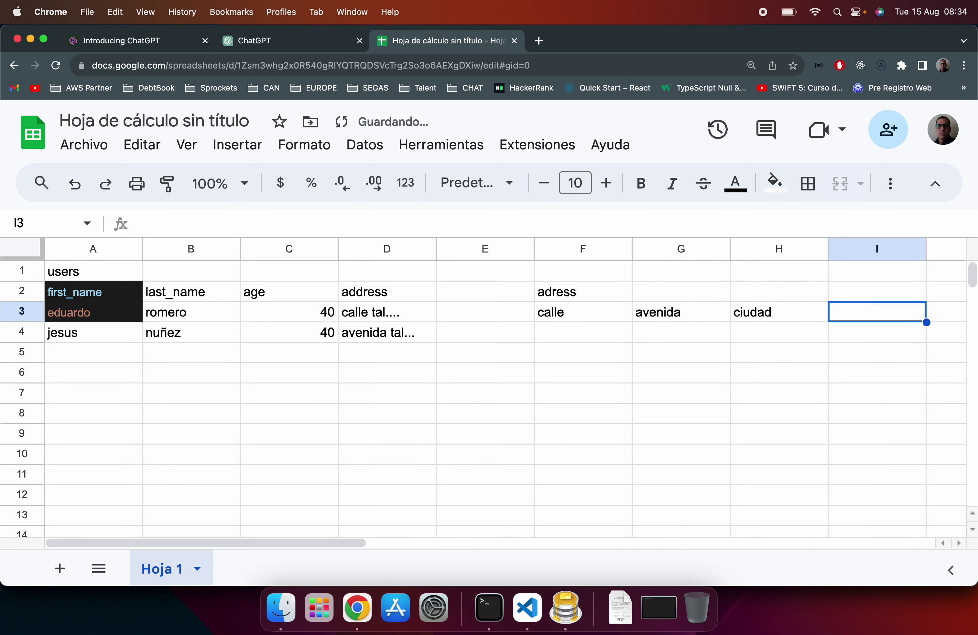
{"action": "type", "text": "pais"}
{"action": "key", "text": "Return"}
{"action": "key", "text": "Left"}
{"action": "key", "text": "Left"}
{"action": "key", "text": "Left"}
{"action": "key", "text": "Left"}
{"action": "key", "text": "Right"}
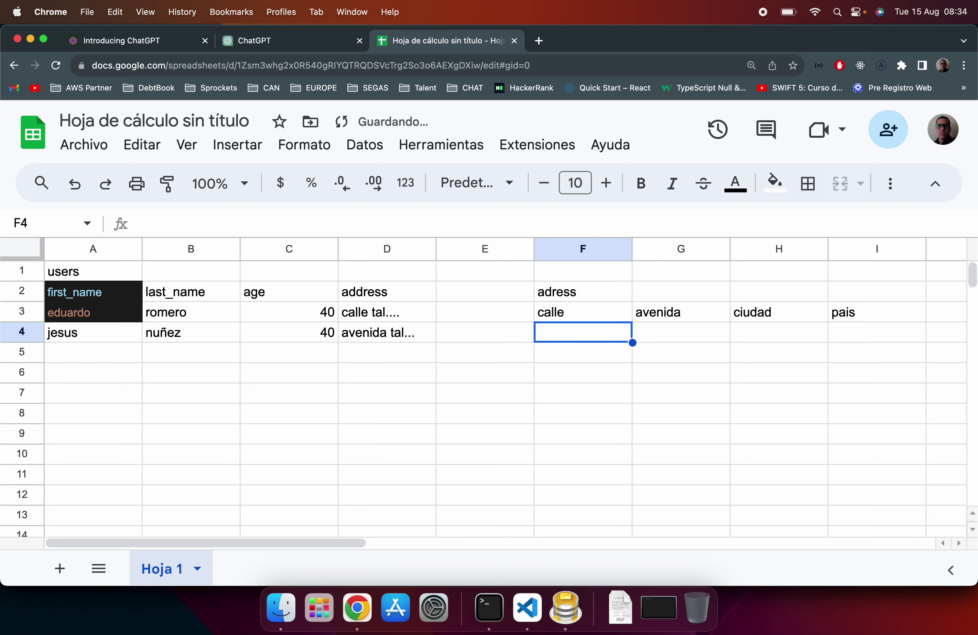
{"action": "key", "text": "Up"}
{"action": "key", "text": "Up"}
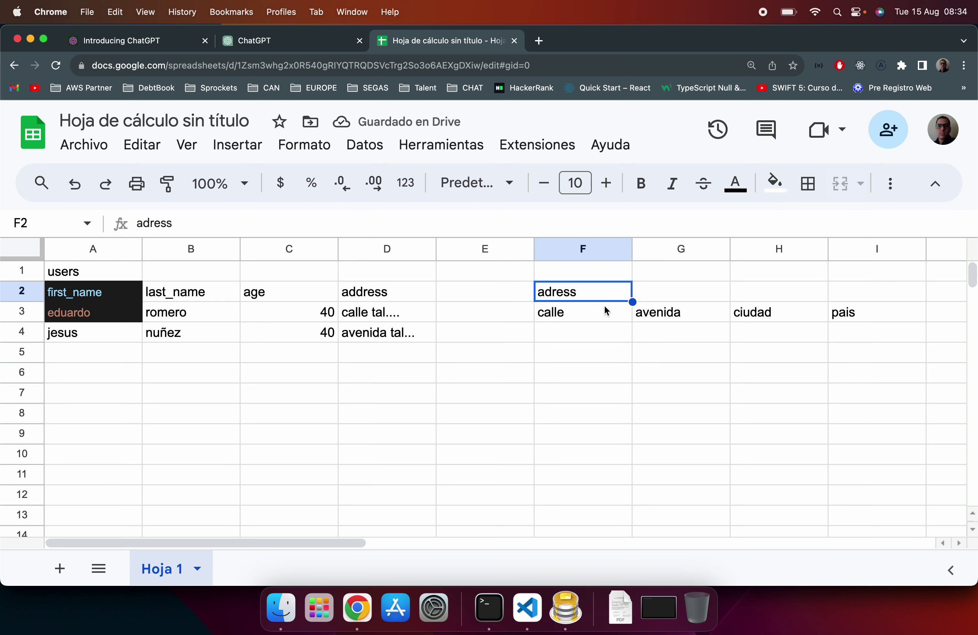
{"action": "left_click", "coordinate": [831, 313], "text": "shift"}
Step: Move the adress header block up one row so it starts at F1
{"action": "key", "text": "super+c"}
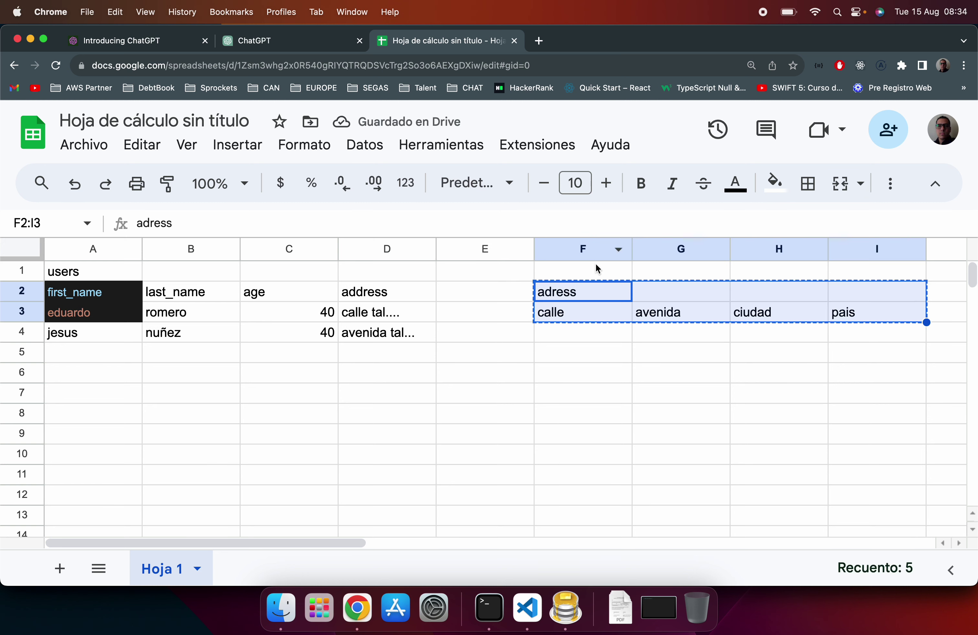
{"action": "left_click", "coordinate": [598, 269]}
{"action": "key", "text": "super+v"}
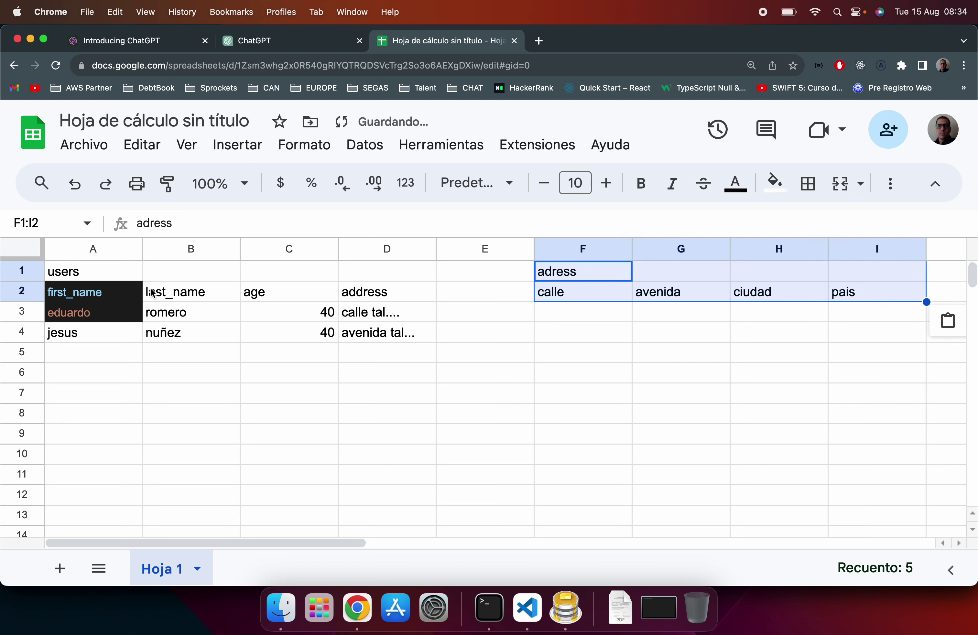
{"action": "left_click", "coordinate": [106, 289]}
Step: Enter 40 under calle and 45 under avenida in row 3
{"action": "left_click", "coordinate": [96, 319]}
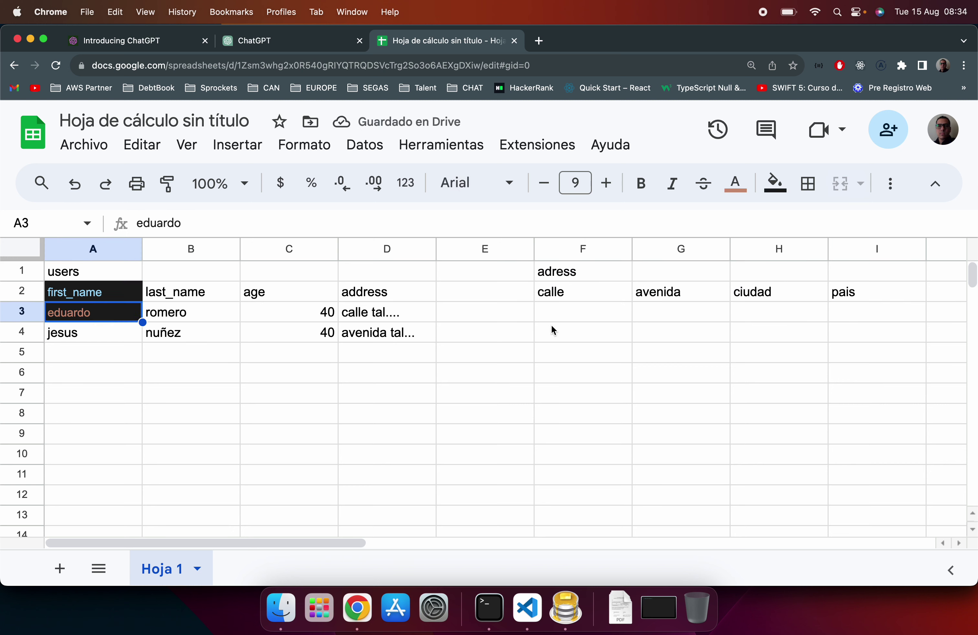
{"action": "left_click", "coordinate": [577, 317]}
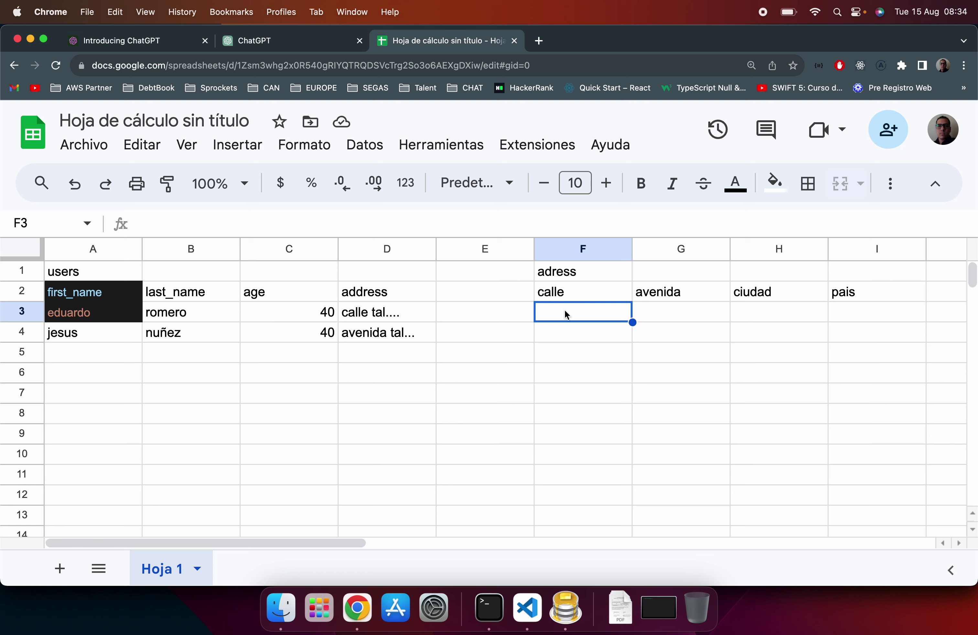
{"action": "type", "text": "40"}
{"action": "key", "text": "Tab"}
{"action": "key", "text": "Up"}
{"action": "key", "text": "Down"}
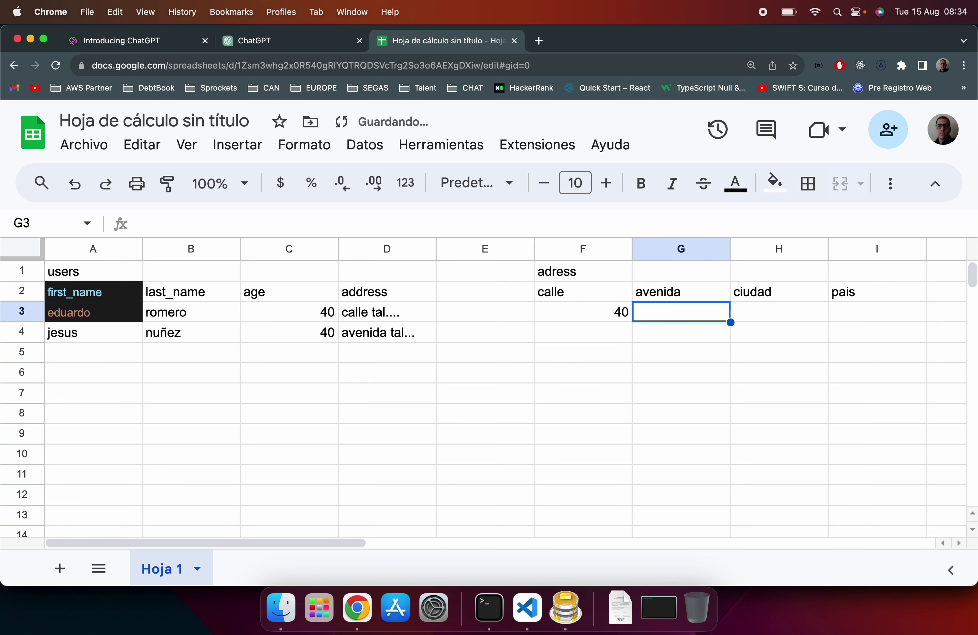
{"action": "type", "text": "45"}
{"action": "key", "text": "Return"}
Step: Enter santa marta under ciudad and colombia under pais
{"action": "key", "text": "Up"}
{"action": "key", "text": "Tab"}
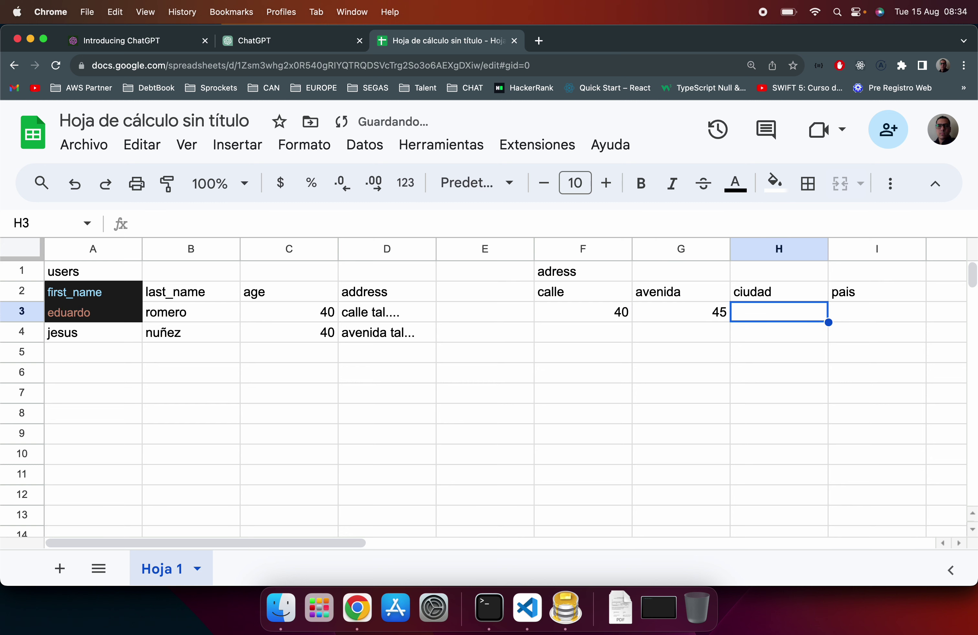
{"action": "type", "text": "santa marta"}
{"action": "key", "text": "Return"}
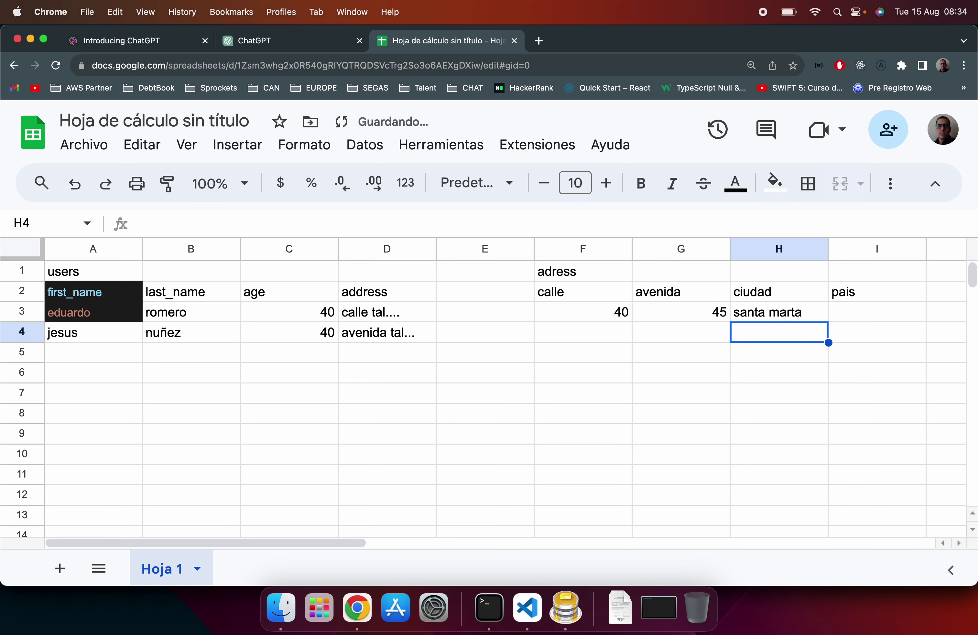
{"action": "key", "text": "Up"}
{"action": "key", "text": "Right"}
{"action": "type", "text": "colo"}
{"action": "key", "text": "Return"}
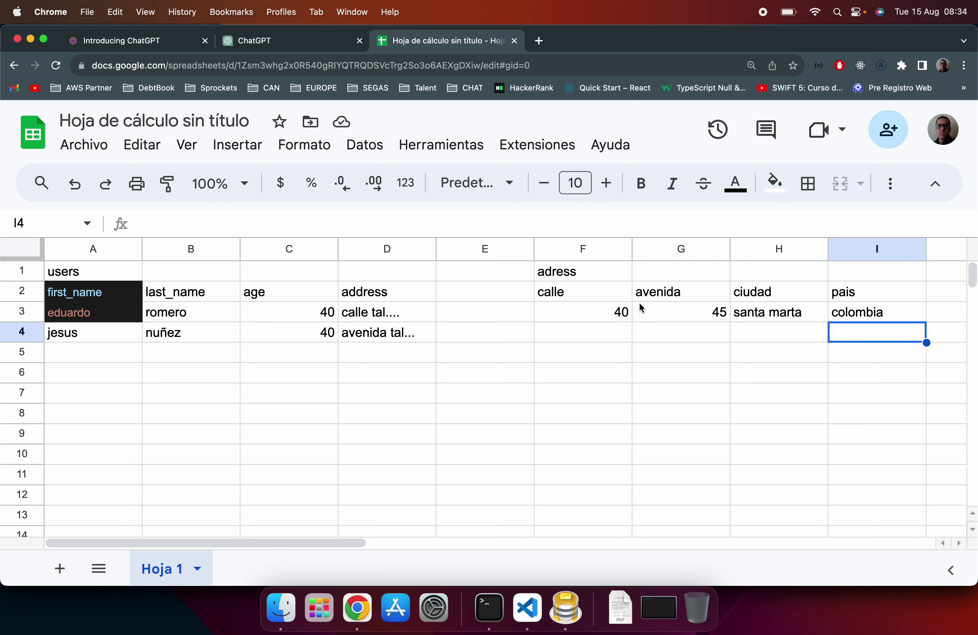
Step: Select the address values F3:I3 and the user row A3:D3 to compare them
{"action": "left_click", "coordinate": [618, 311]}
{"action": "left_click", "coordinate": [848, 312], "text": "shift"}
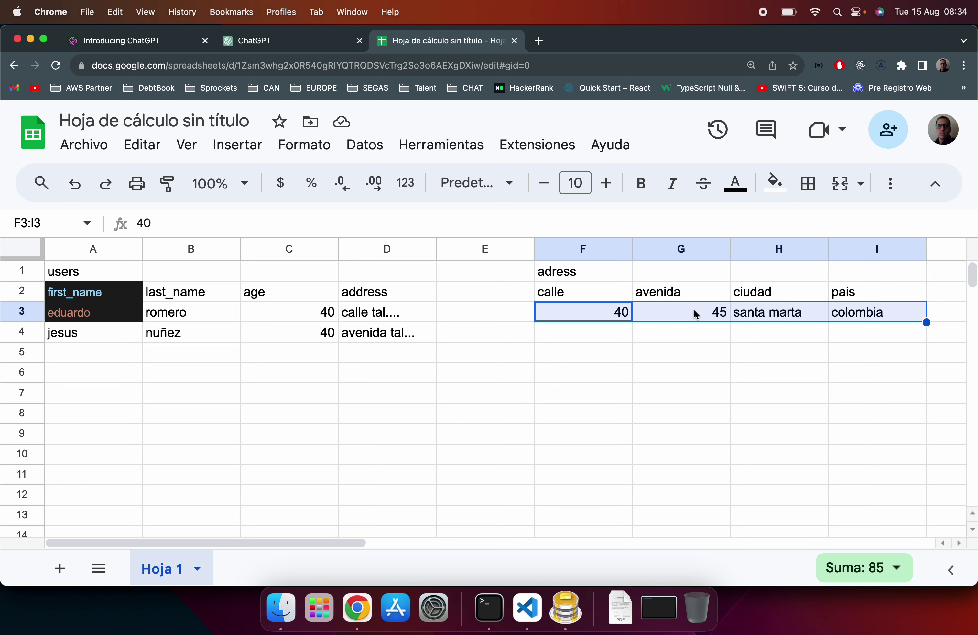
{"action": "left_click", "coordinate": [133, 310]}
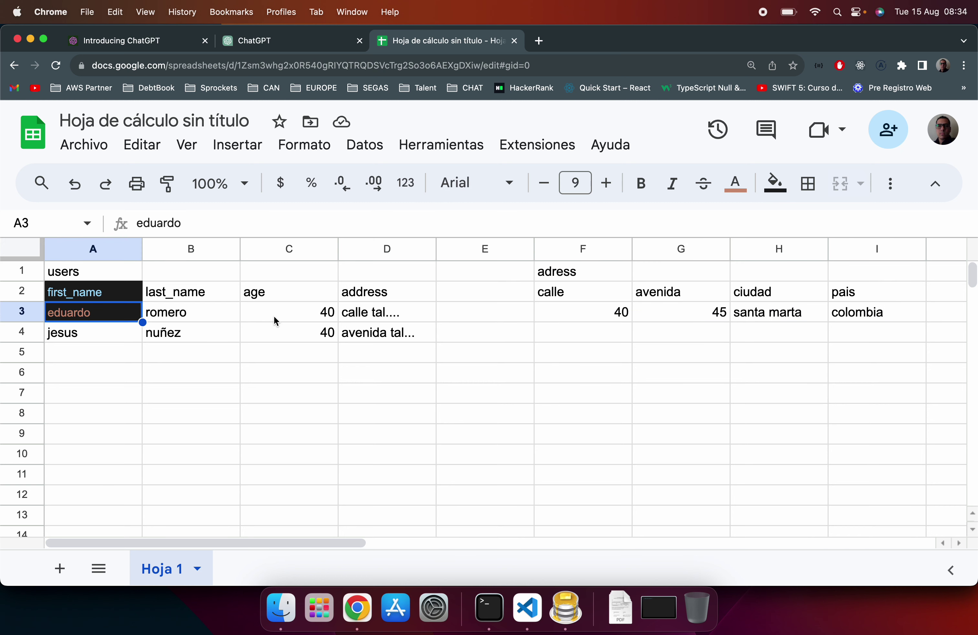
{"action": "left_click", "coordinate": [356, 316], "text": "shift"}
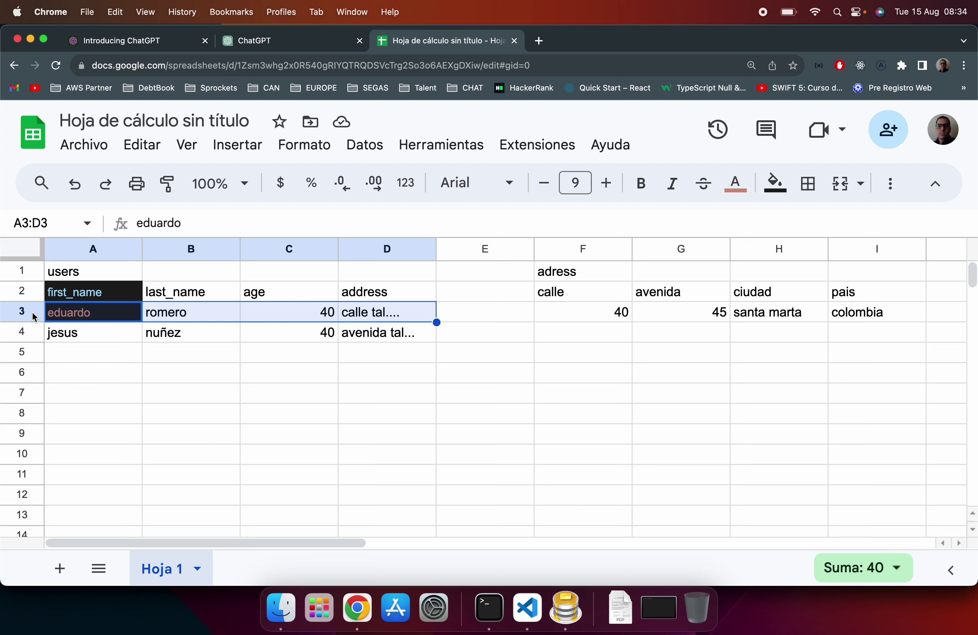
{"action": "left_click", "coordinate": [602, 311]}
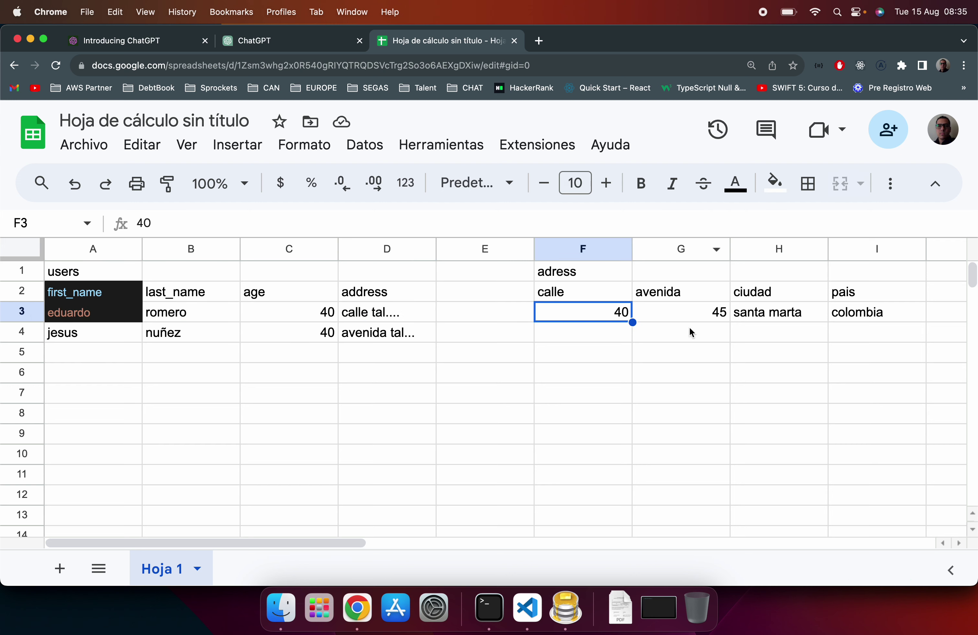
Step: Add a user_id header in J2 with the value 3 in J3
{"action": "left_click", "coordinate": [936, 298]}
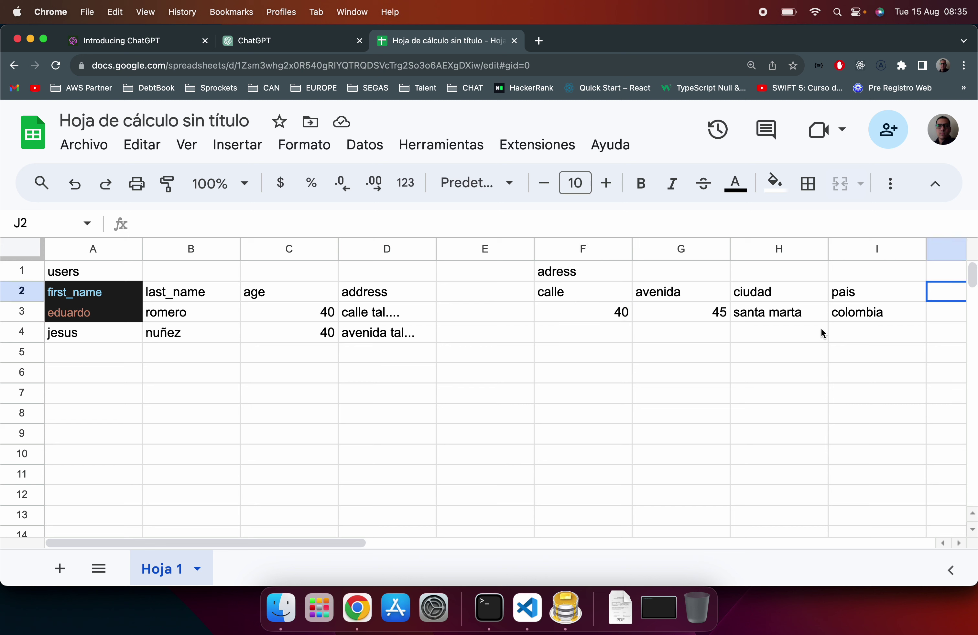
{"action": "type", "text": "user"}
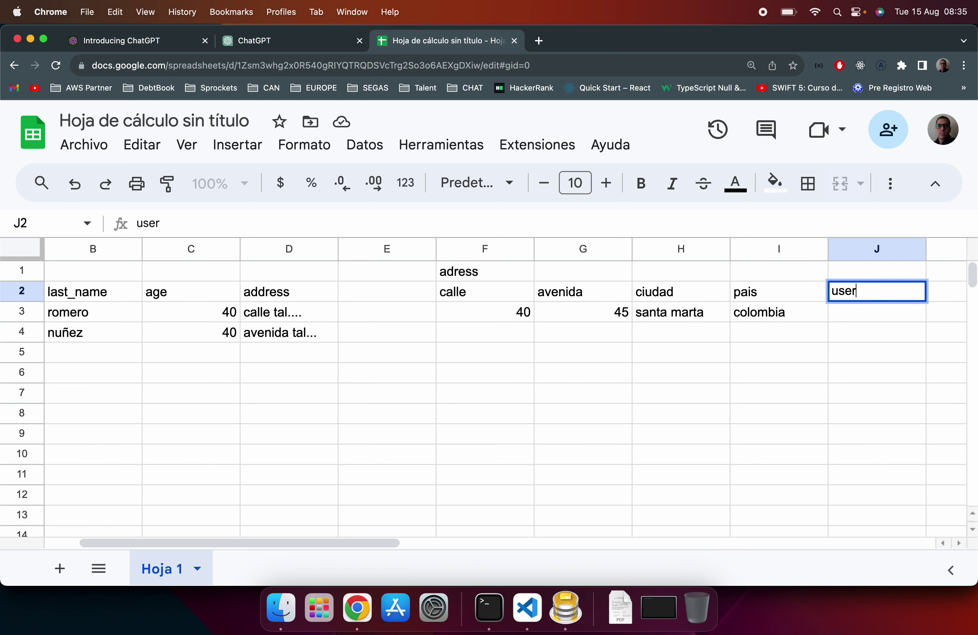
{"action": "type", "text": "_id"}
{"action": "key", "text": "Return"}
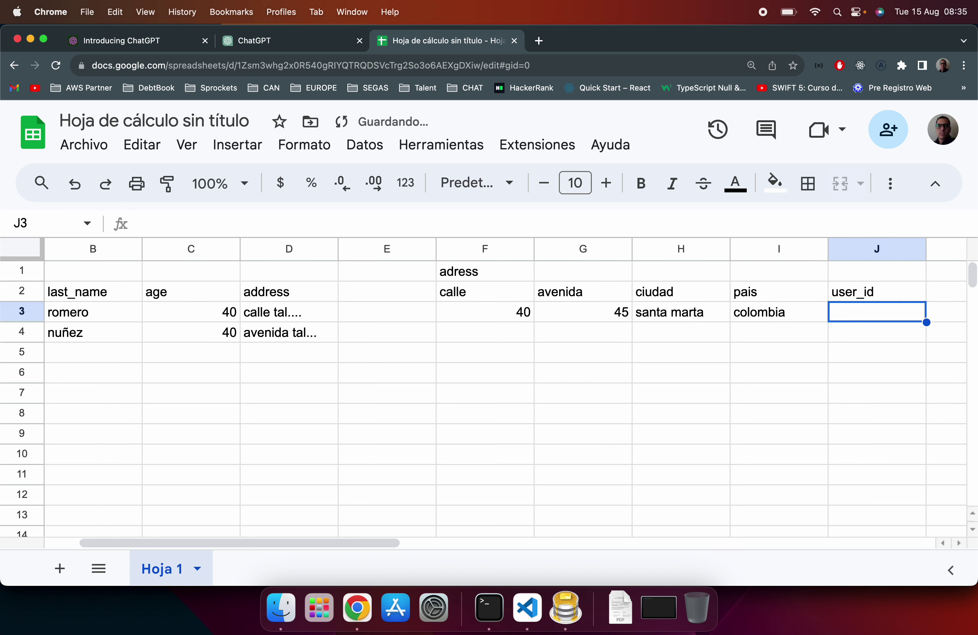
{"action": "type", "text": "3"}
{"action": "key", "text": "Return"}
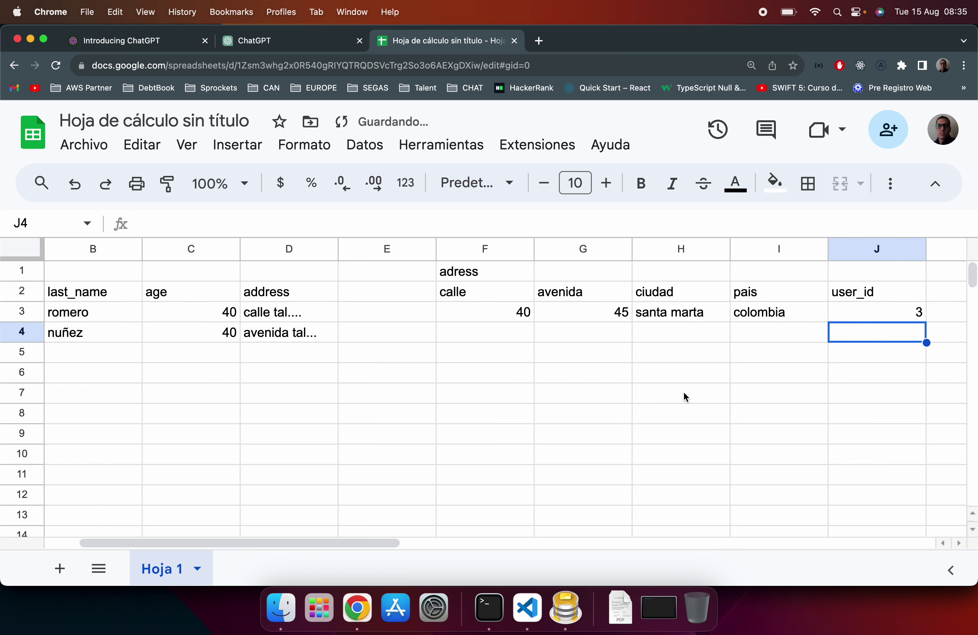
{"action": "scroll", "coordinate": [683, 392], "scroll_direction": "left", "scroll_amount": 2}
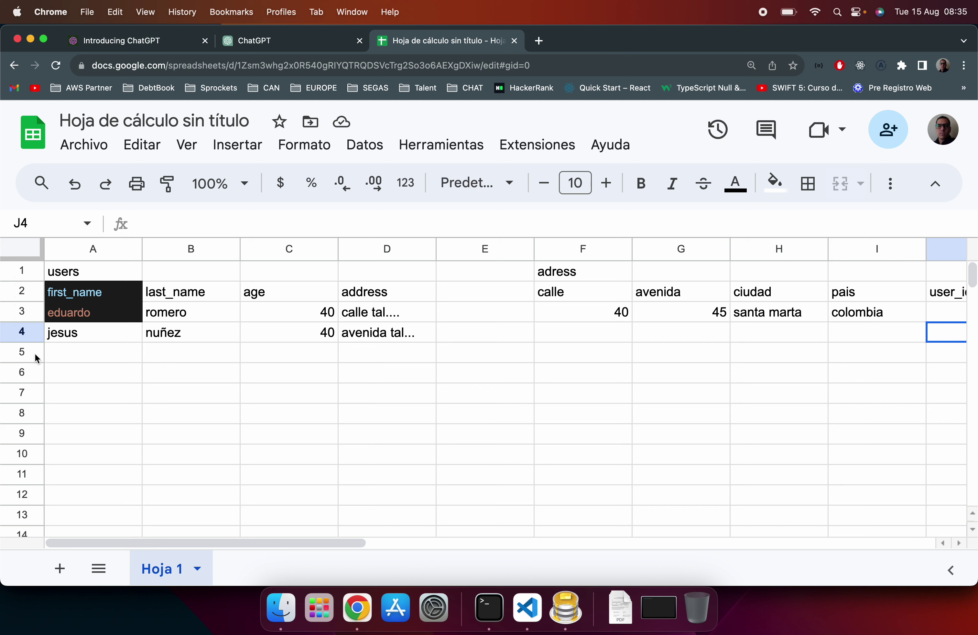
Step: Enter 1 in C8 with an id header above it in C7
{"action": "left_click", "coordinate": [284, 414]}
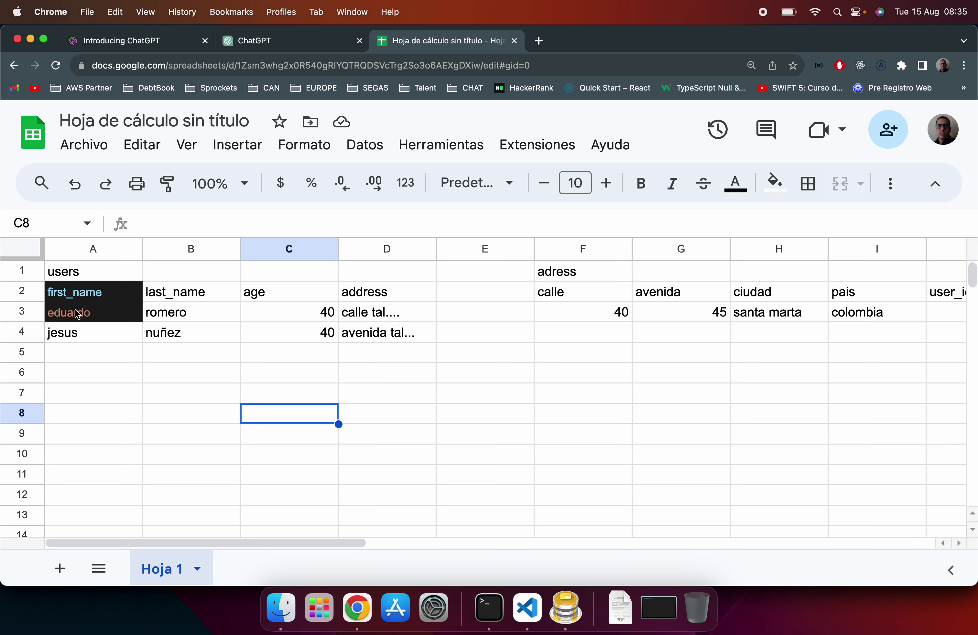
{"action": "type", "text": "1"}
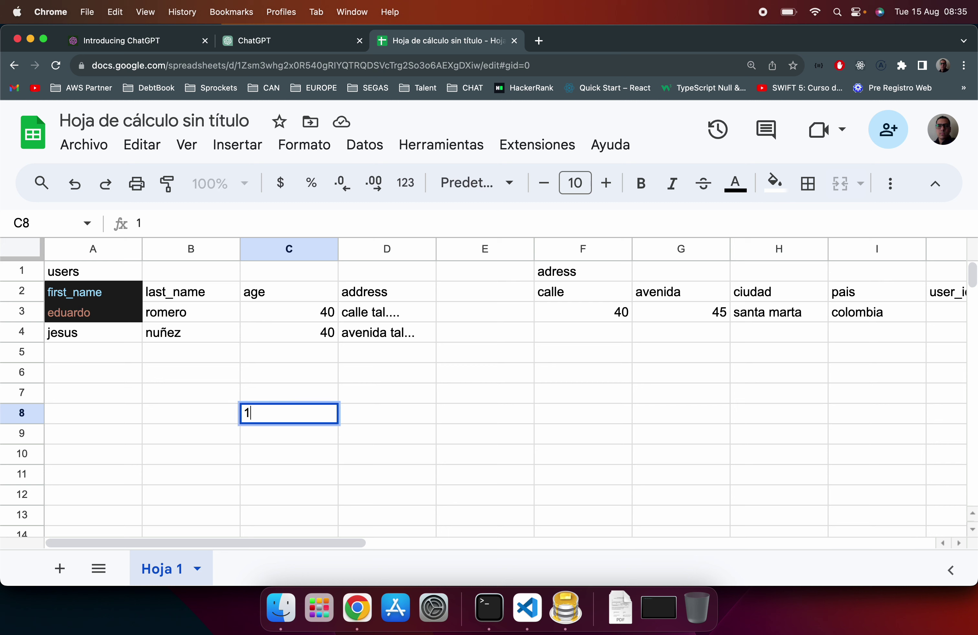
{"action": "key", "text": "Return"}
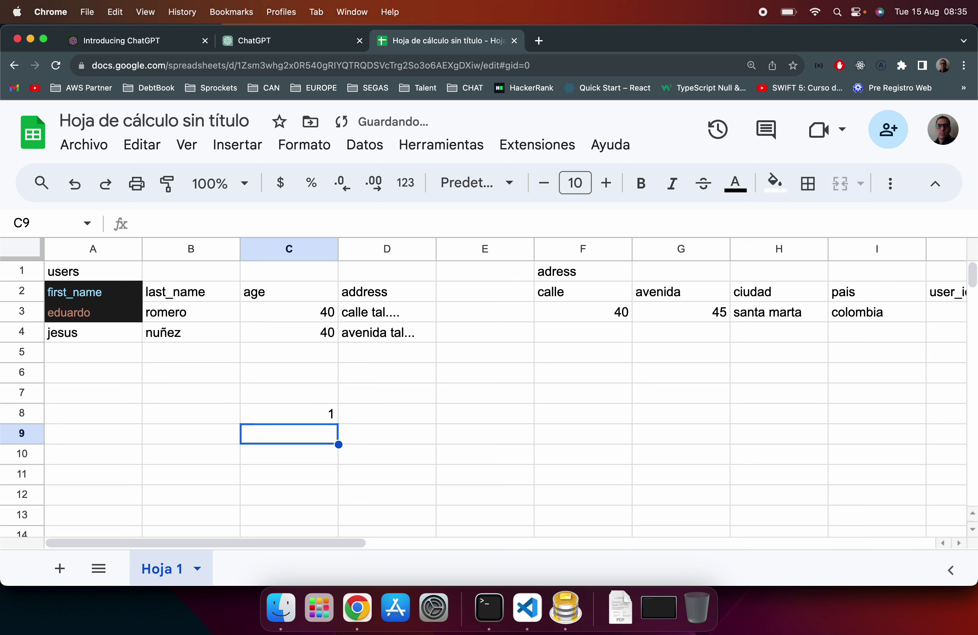
{"action": "left_click", "coordinate": [288, 393]}
{"action": "type", "text": "id"}
{"action": "key", "text": "Return"}
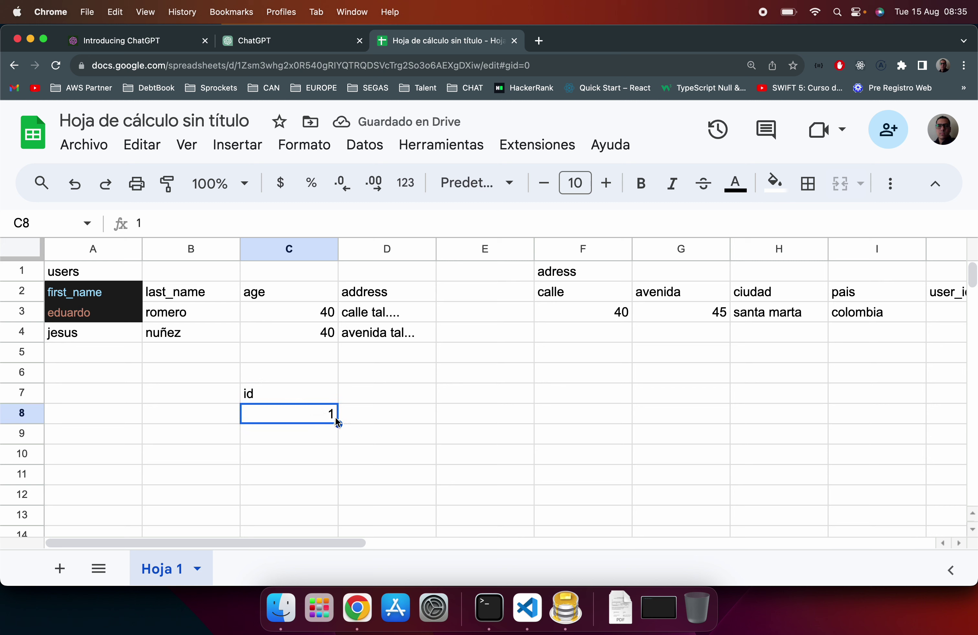
Step: Enter the user's first and last name beside the id in D8 and E8
{"action": "left_click", "coordinate": [382, 415]}
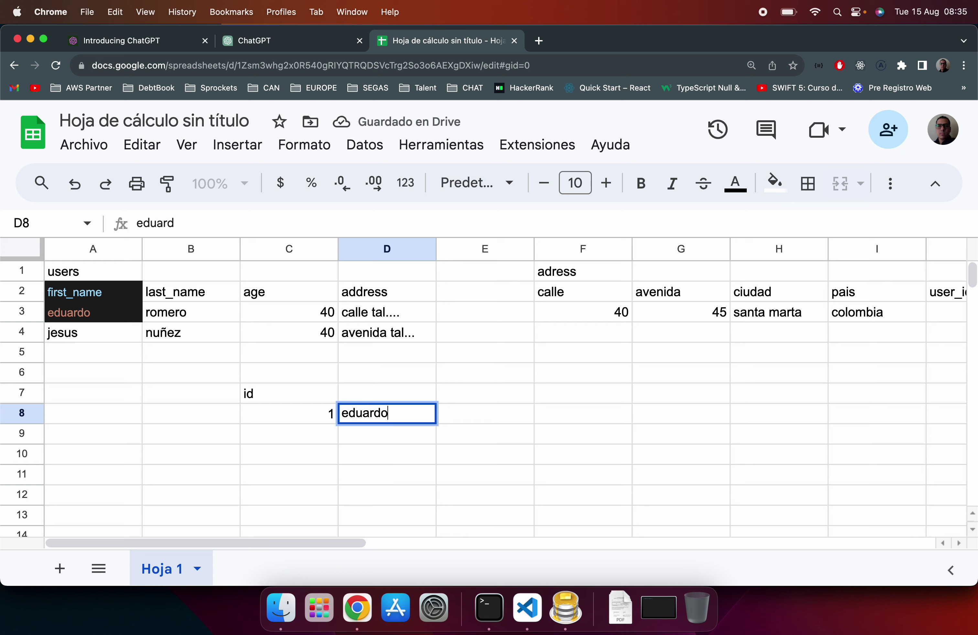
{"action": "key", "text": "Return"}
{"action": "key", "text": "Up"}
{"action": "key", "text": "Right"}
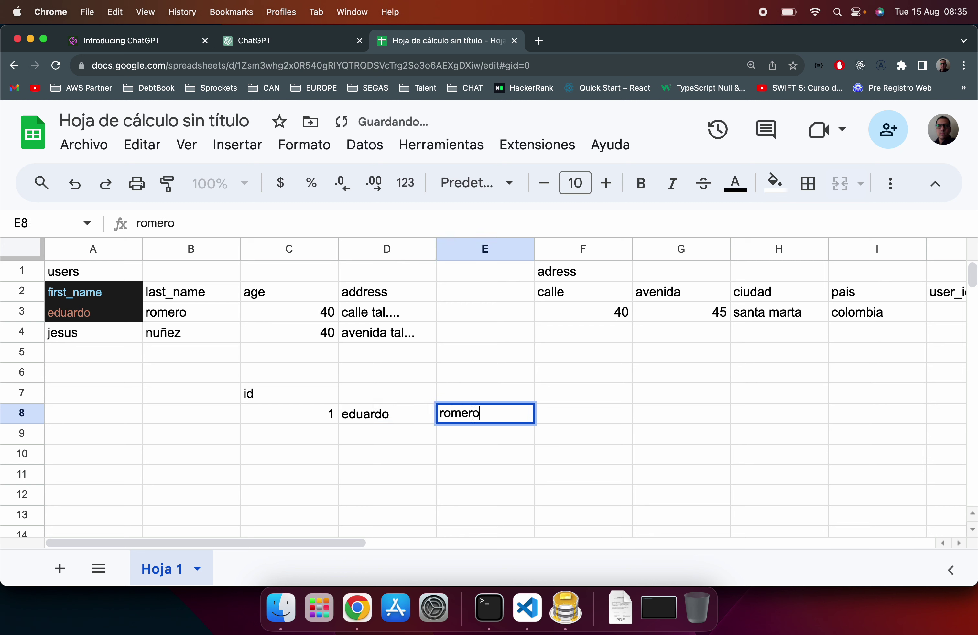
{"action": "key", "text": "Return"}
{"action": "left_click", "coordinate": [329, 417]}
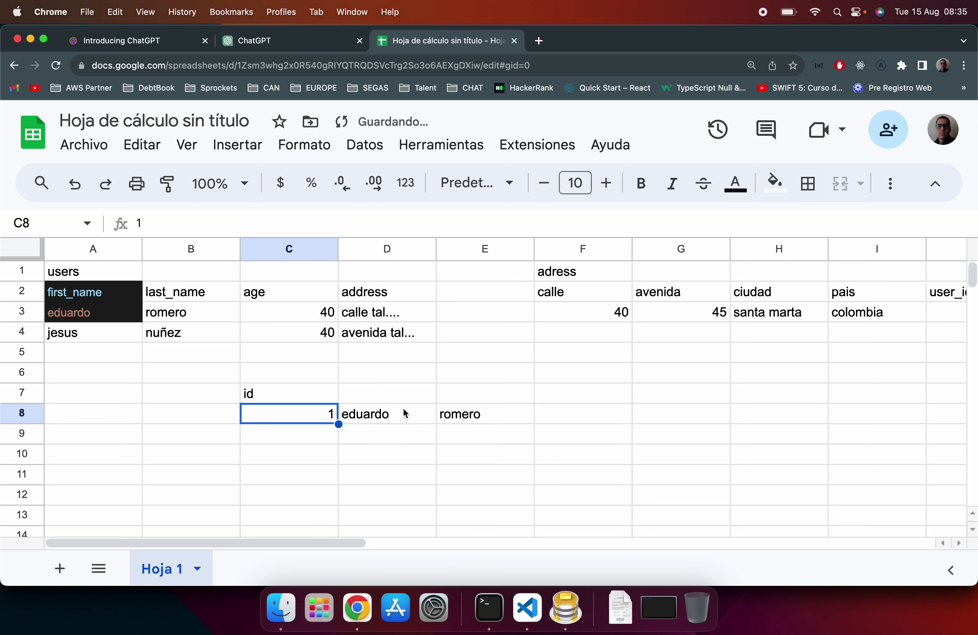
{"action": "left_click", "coordinate": [466, 418], "text": "shift"}
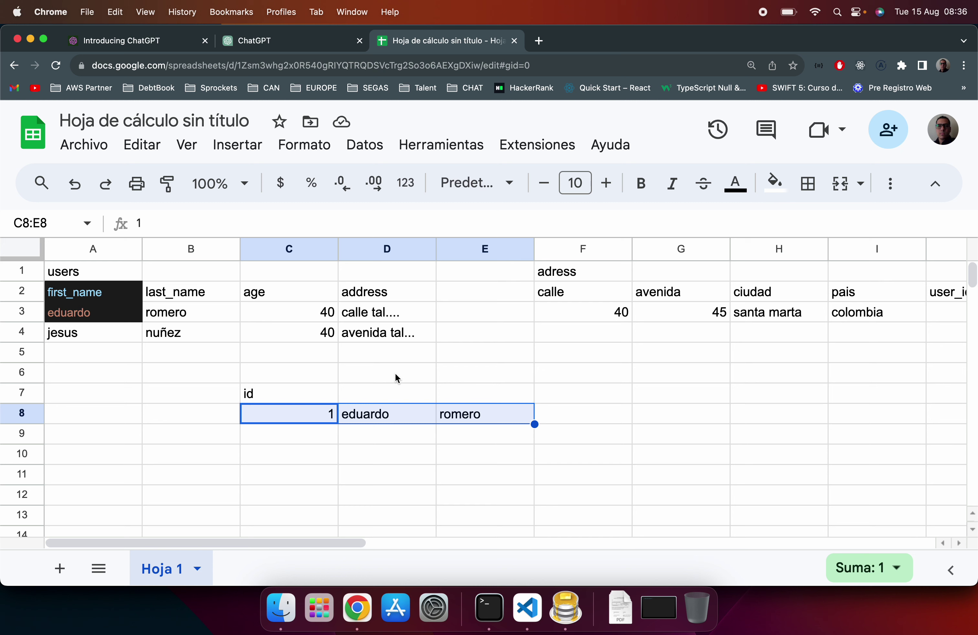
Step: Add 2 in C9 and clear the trial row C8:E8
{"action": "left_click", "coordinate": [324, 435]}
{"action": "type", "text": "2"}
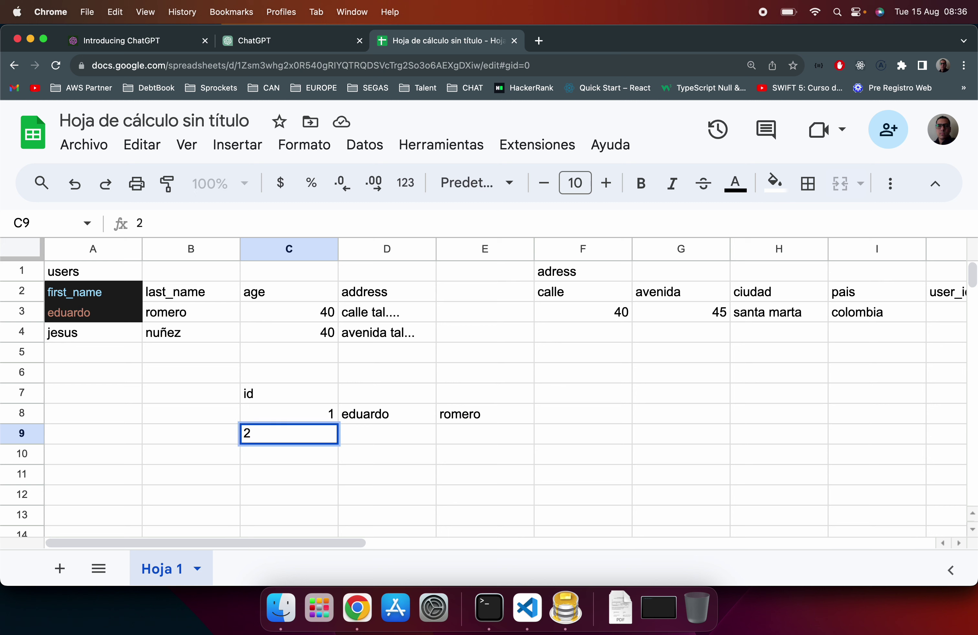
{"action": "key", "text": "Return"}
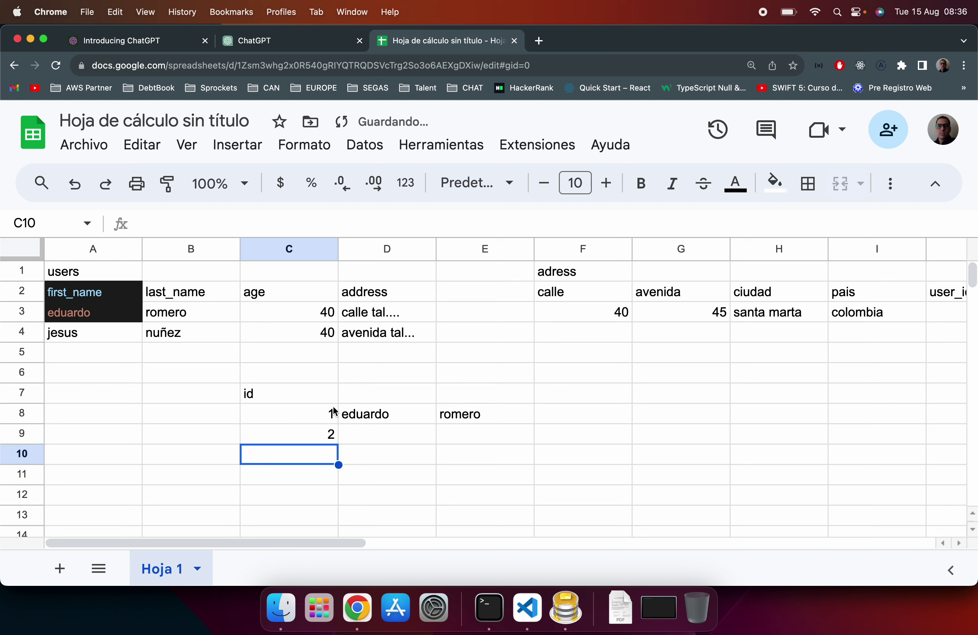
{"action": "left_click", "coordinate": [332, 410]}
{"action": "left_click", "coordinate": [453, 415], "text": "shift"}
{"action": "key", "text": "Delete"}
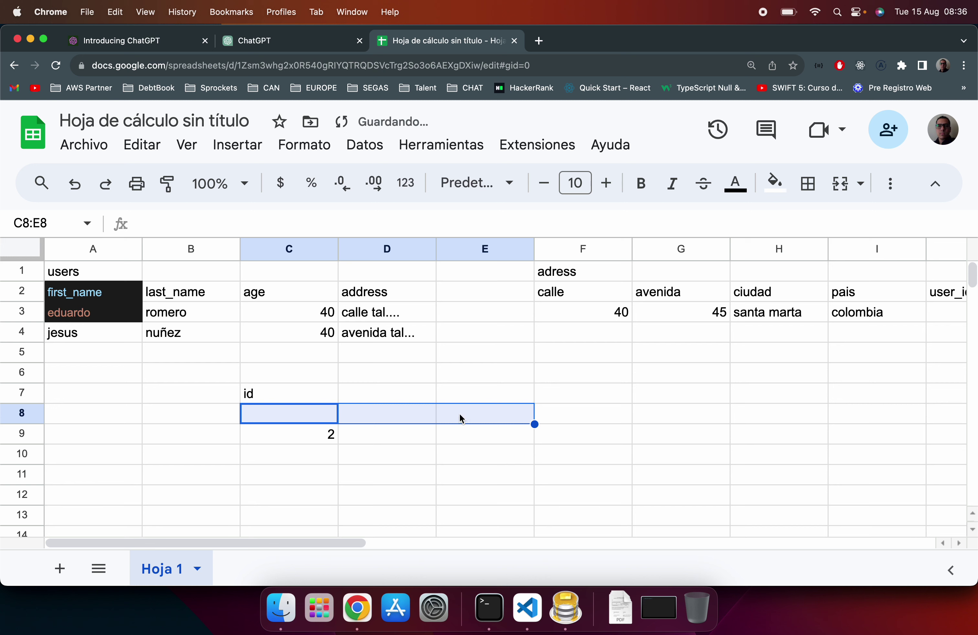
{"action": "left_click", "coordinate": [331, 436]}
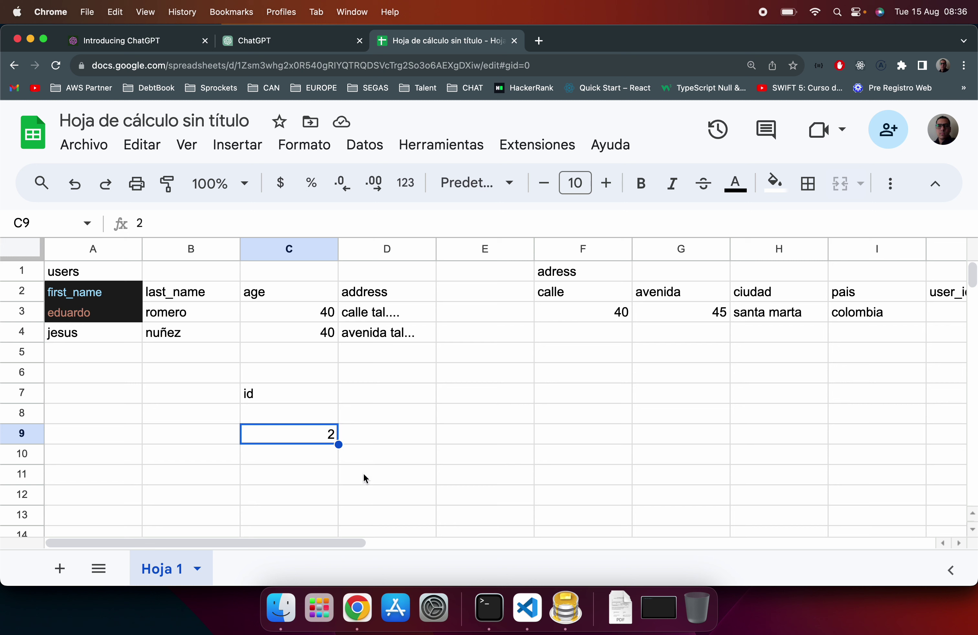
Step: Overwrite the second user's first and last name in A4 and B4 with the first user's
{"action": "left_click", "coordinate": [98, 338]}
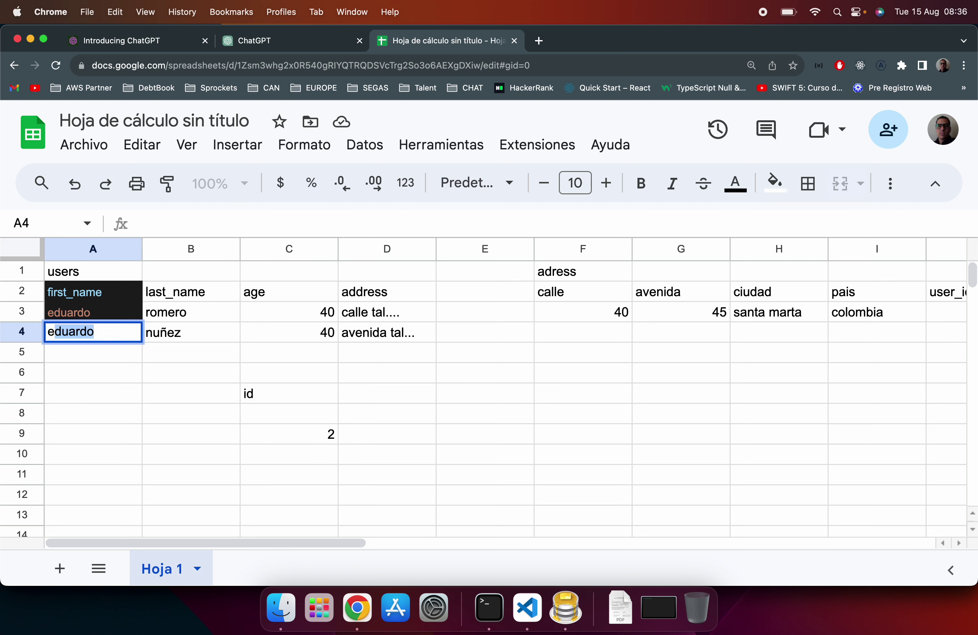
{"action": "key", "text": "Return"}
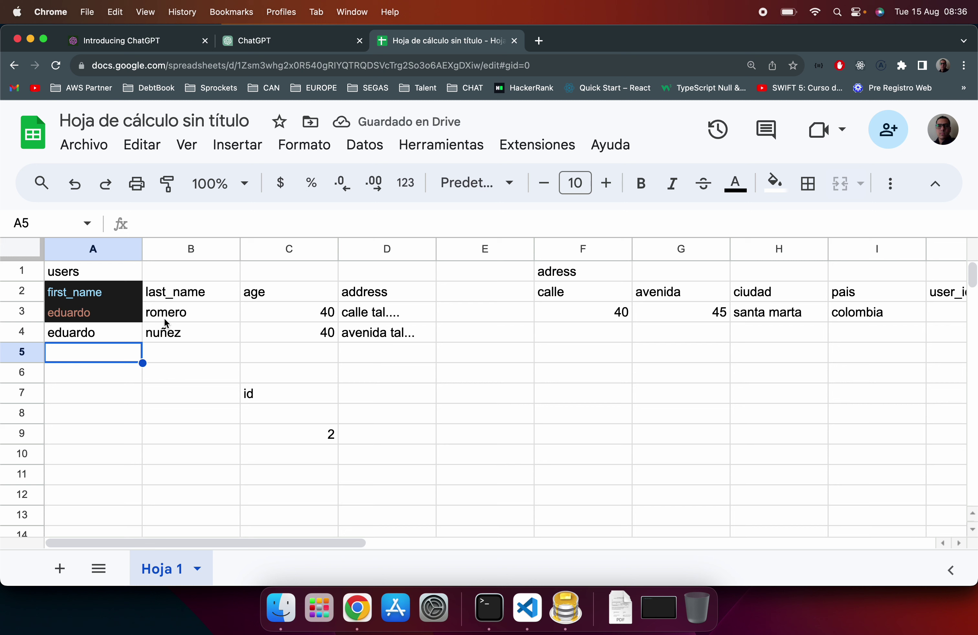
{"action": "left_click", "coordinate": [175, 335]}
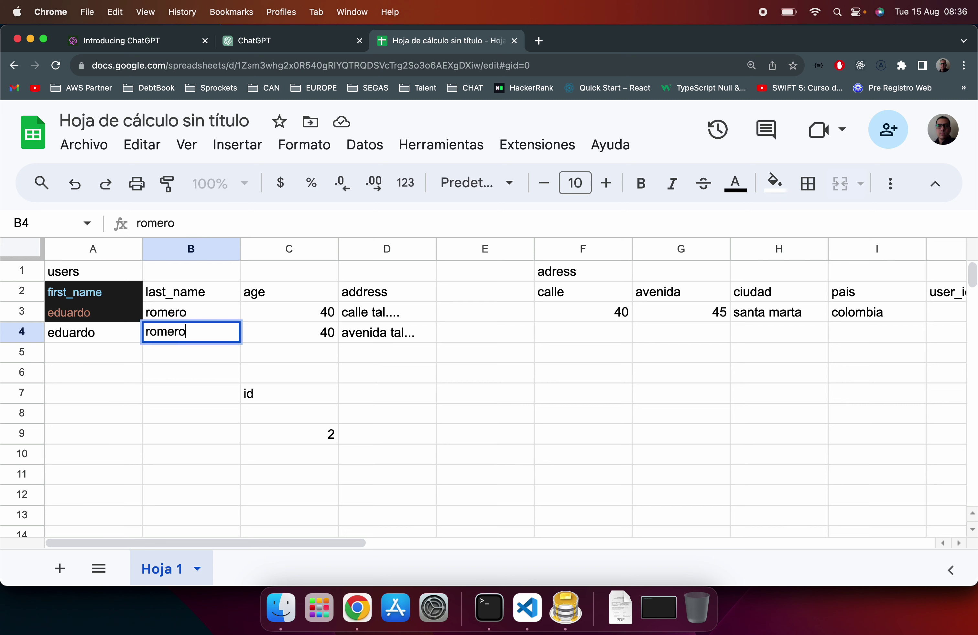
{"action": "key", "text": "Return"}
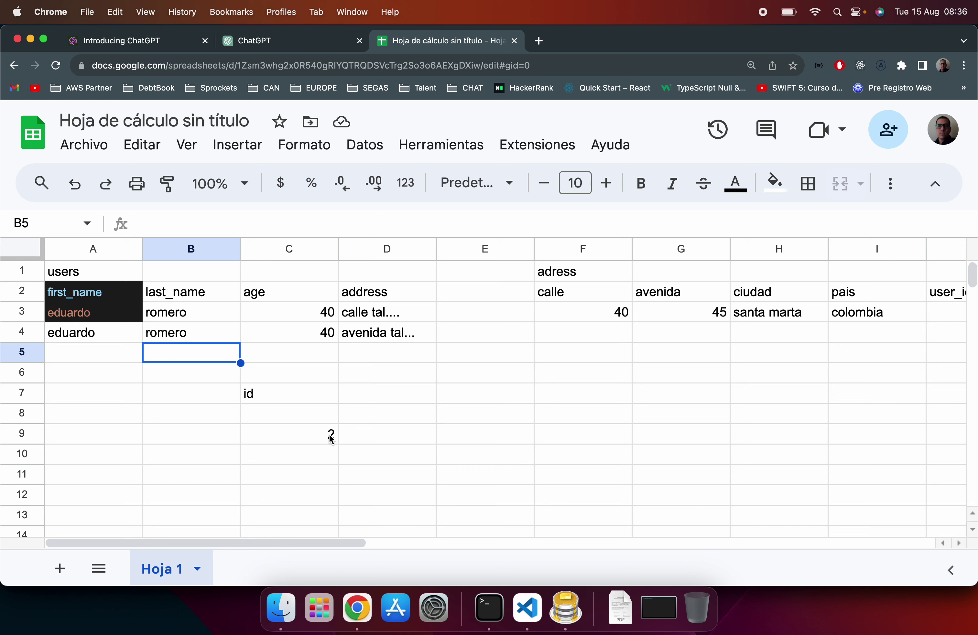
Step: Type 3, 4 and 5 below the 2 in column C, then clear C9:C12
{"action": "left_click", "coordinate": [326, 415]}
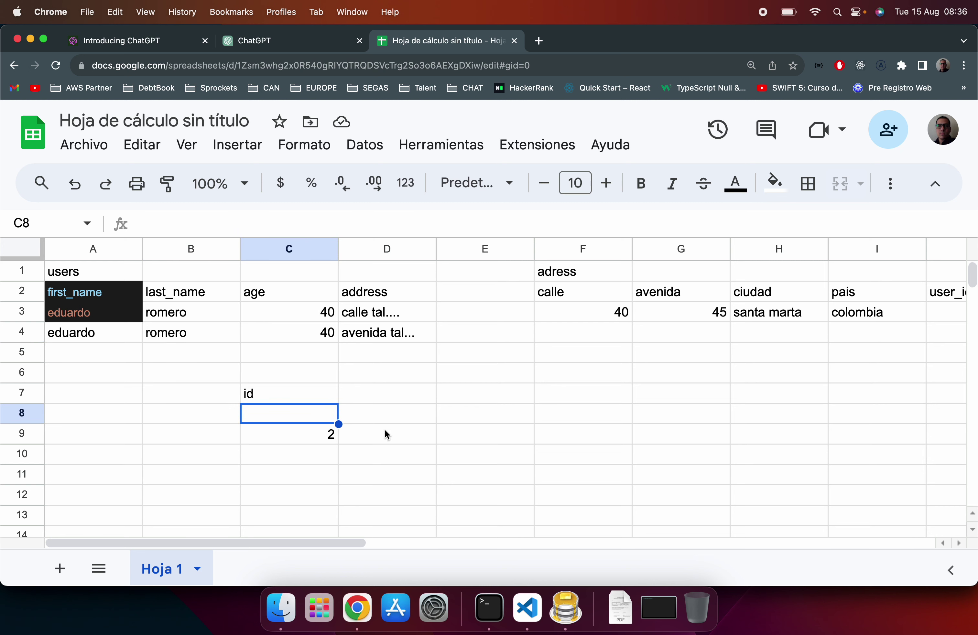
{"action": "left_click", "coordinate": [325, 434]}
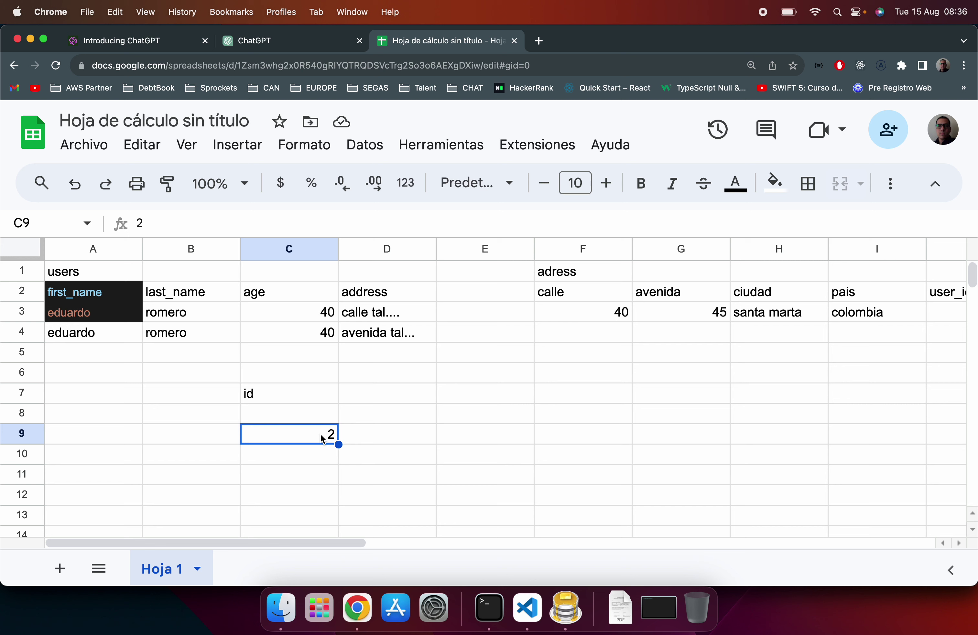
{"action": "key", "text": "Down"}
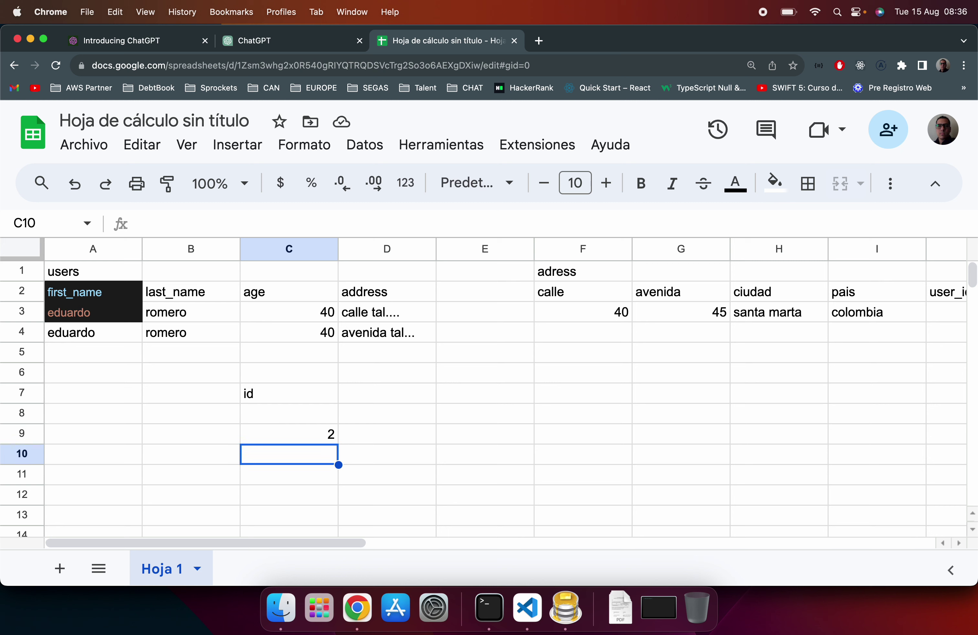
{"action": "type", "text": "3"}
{"action": "key", "text": "Return"}
{"action": "type", "text": "4"}
{"action": "key", "text": "Return"}
{"action": "type", "text": "5"}
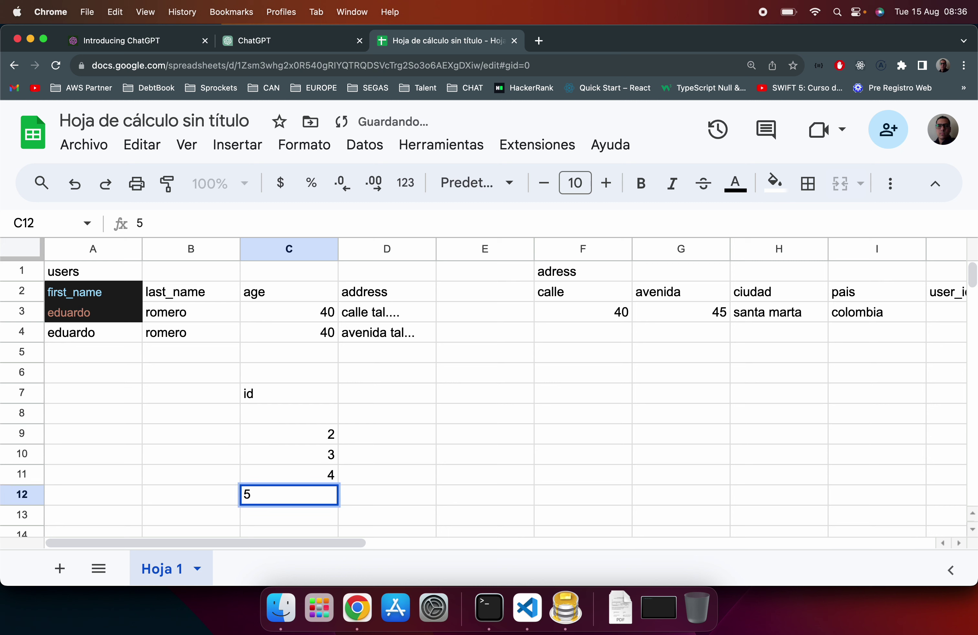
{"action": "key", "text": "shift+Up"}
{"action": "key", "text": "shift+Up"}
{"action": "key", "text": "shift+Up"}
{"action": "key", "text": "Delete"}
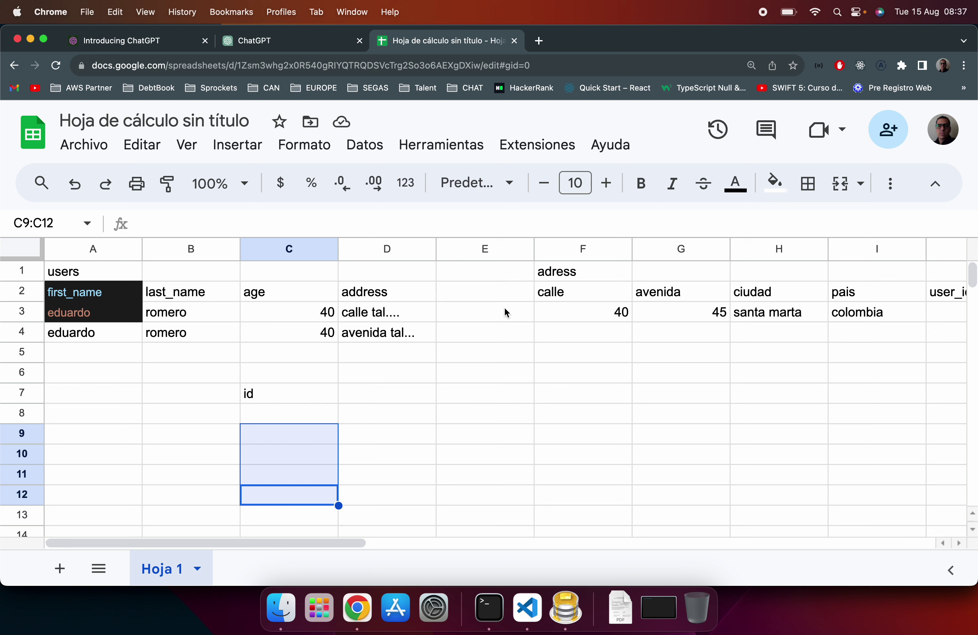
Step: Review the adress and users titles and the user_id cells J2 and J3
{"action": "left_click", "coordinate": [571, 271]}
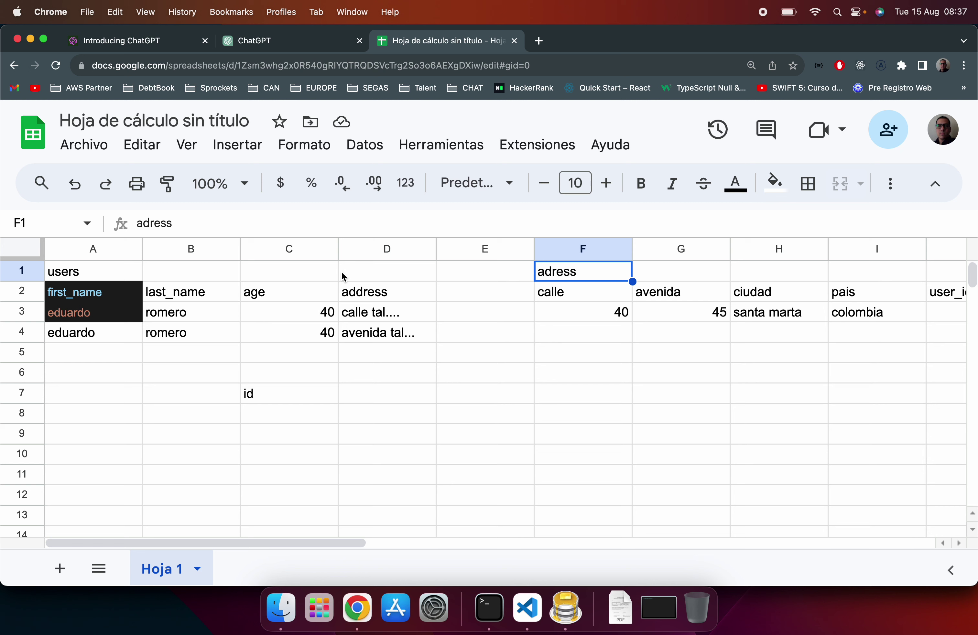
{"action": "left_click", "coordinate": [91, 271]}
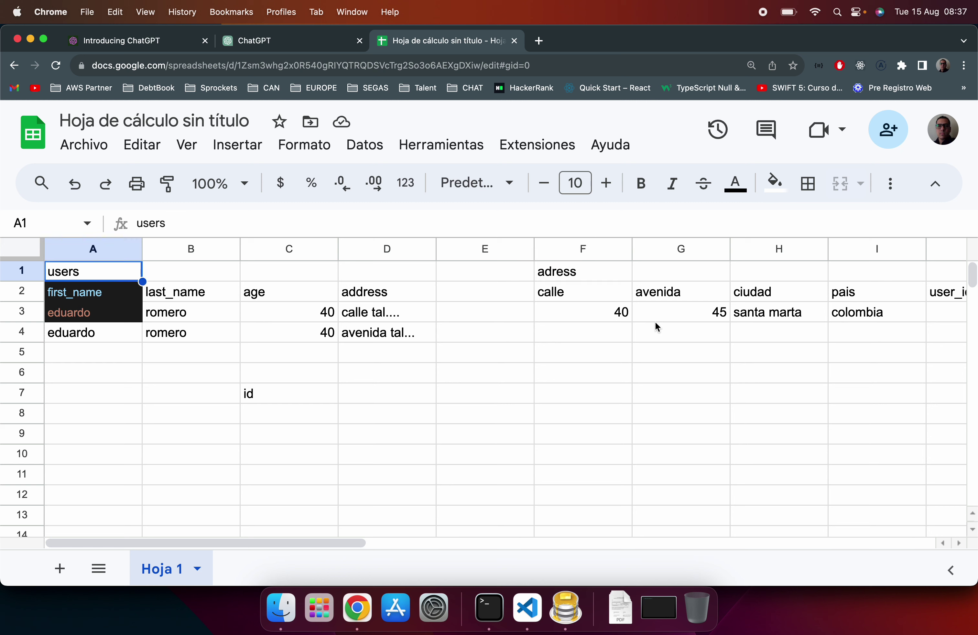
{"action": "scroll", "coordinate": [654, 321], "scroll_direction": "right", "scroll_amount": 2}
{"action": "left_click", "coordinate": [790, 297]}
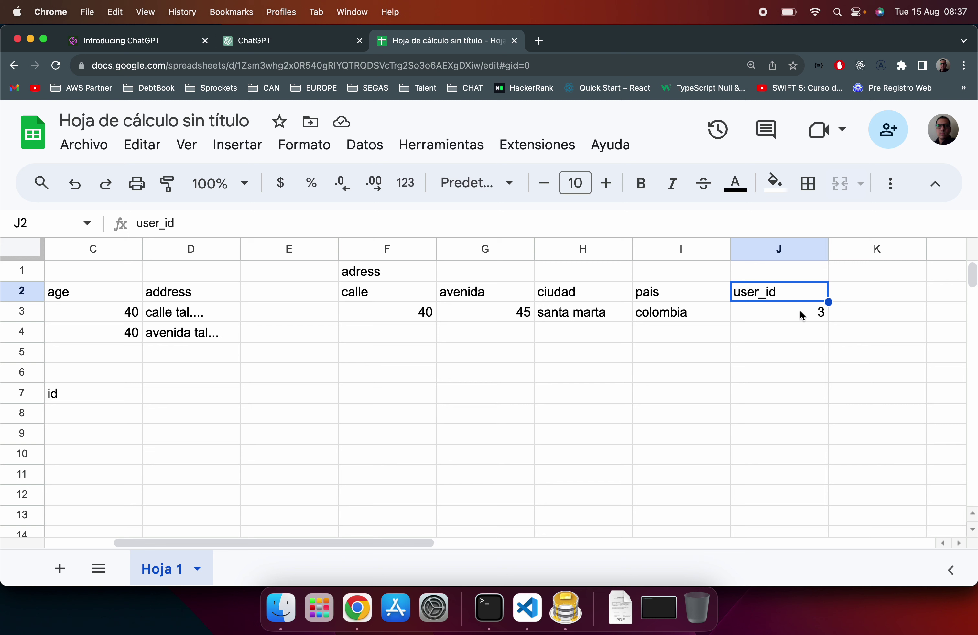
{"action": "left_click", "coordinate": [811, 314]}
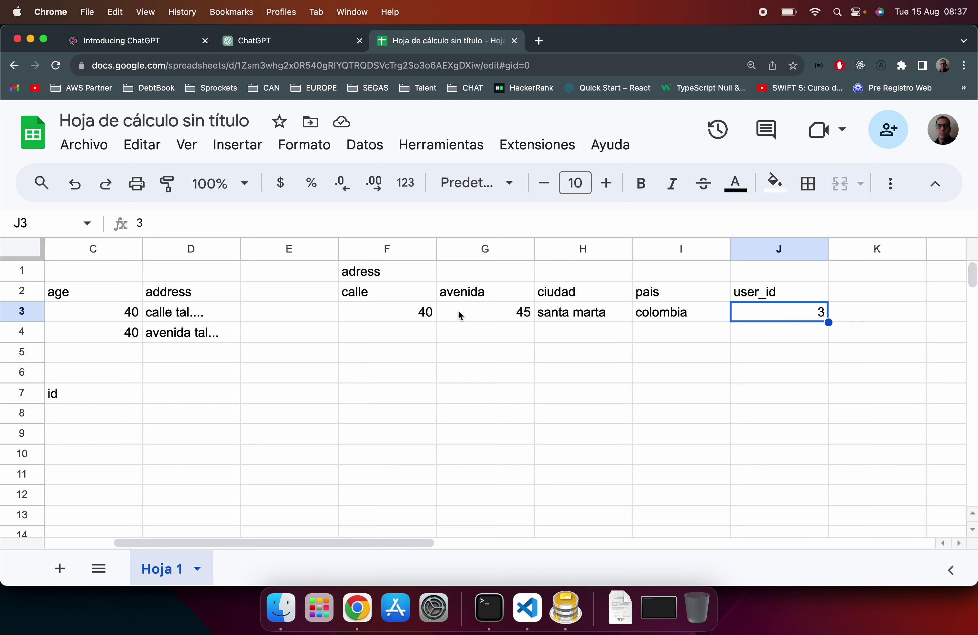
Step: Add an id header in E2 with the value 1 in E3
{"action": "left_click", "coordinate": [319, 289]}
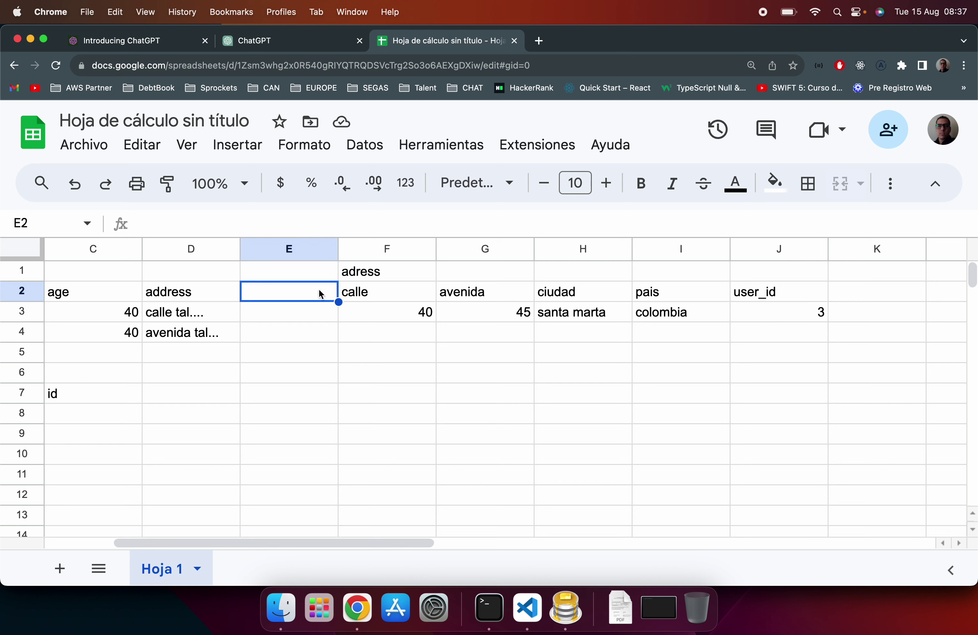
{"action": "type", "text": "id"}
{"action": "key", "text": "Return"}
{"action": "type", "text": "1"}
{"action": "key", "text": "Return"}
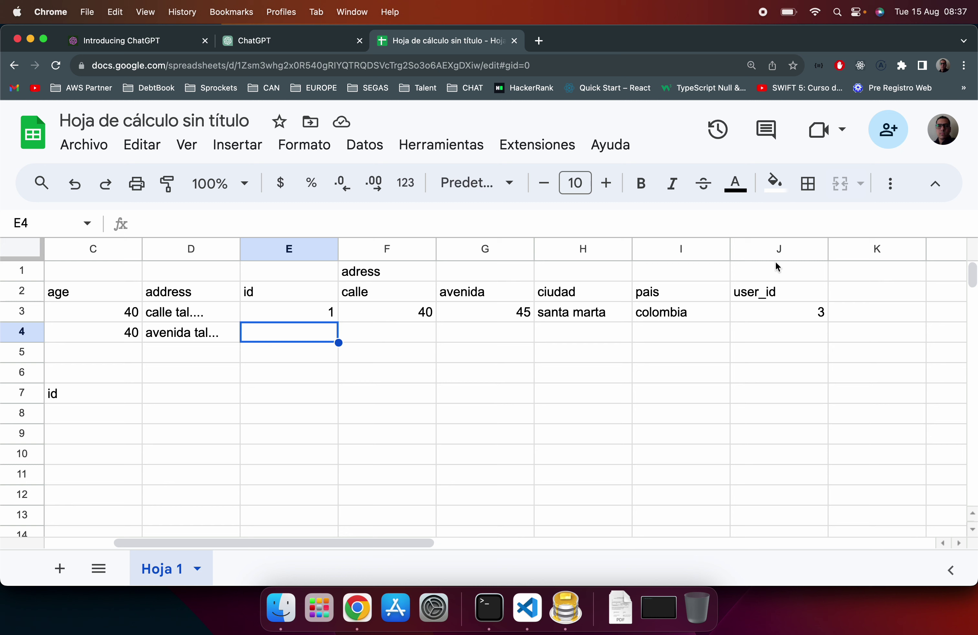
Step: Restore the second user's own first and last names in A4 and B4
{"action": "left_click", "coordinate": [822, 316]}
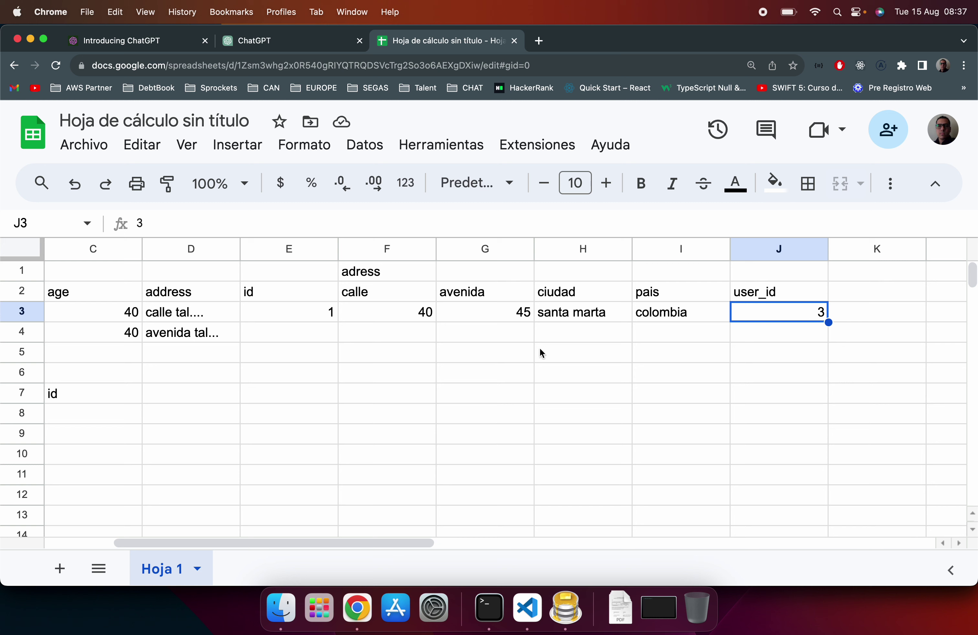
{"action": "key", "text": "Left"}
{"action": "key", "text": "Left"}
{"action": "key", "text": "Left"}
{"action": "key", "text": "Left"}
{"action": "key", "text": "Left"}
{"action": "key", "text": "Left"}
{"action": "key", "text": "Left"}
{"action": "key", "text": "Left"}
{"action": "key", "text": "Left"}
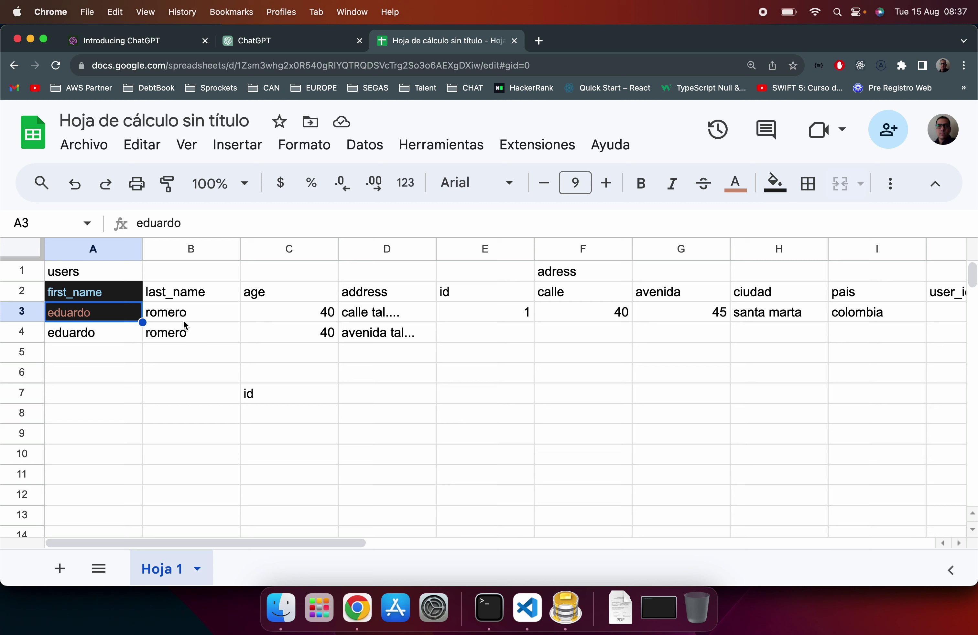
{"action": "left_click", "coordinate": [94, 332]}
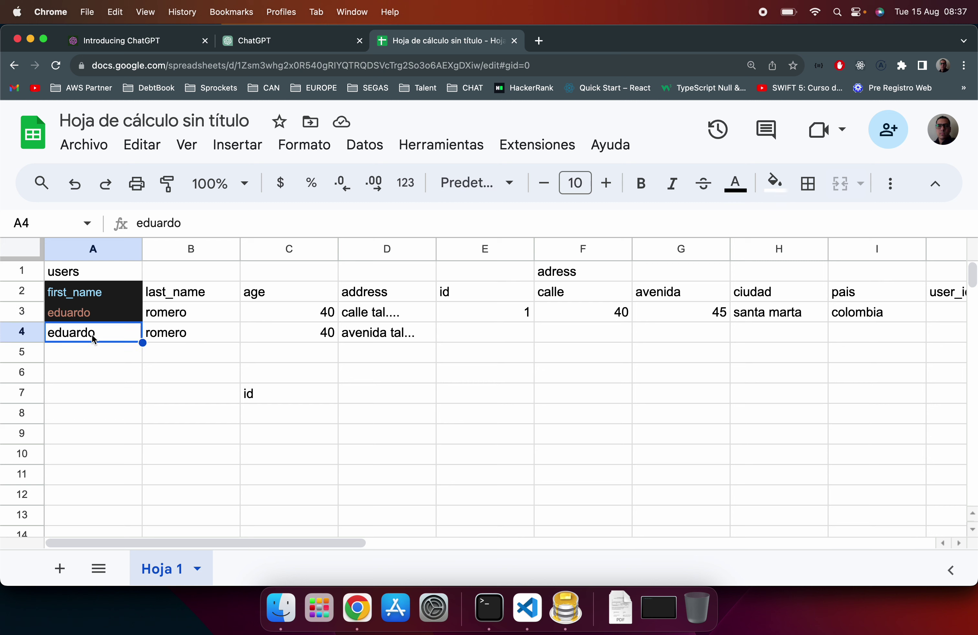
{"action": "key", "text": "Return"}
{"action": "left_click", "coordinate": [191, 332]}
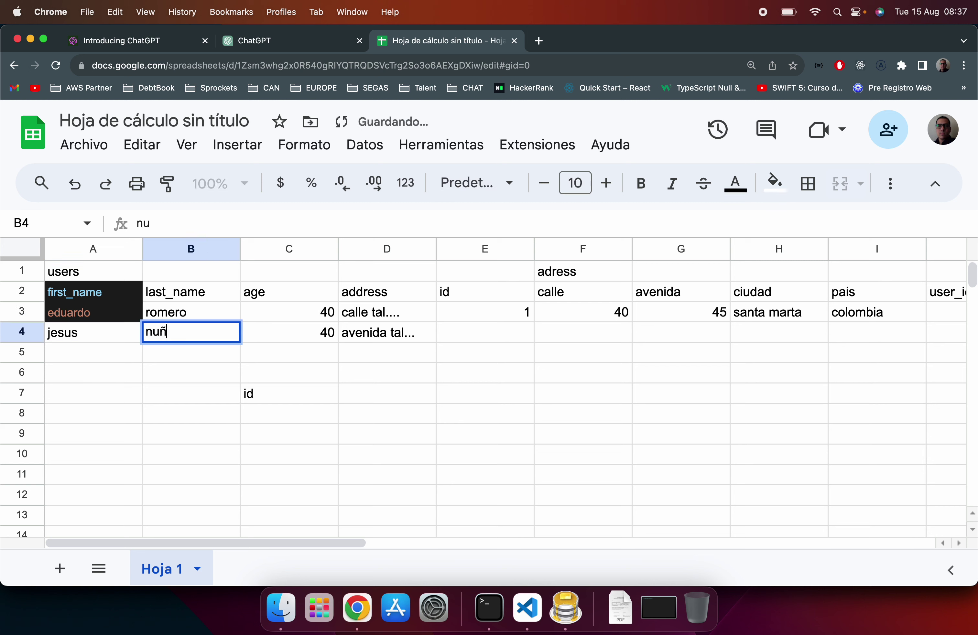
{"action": "key", "text": "Return"}
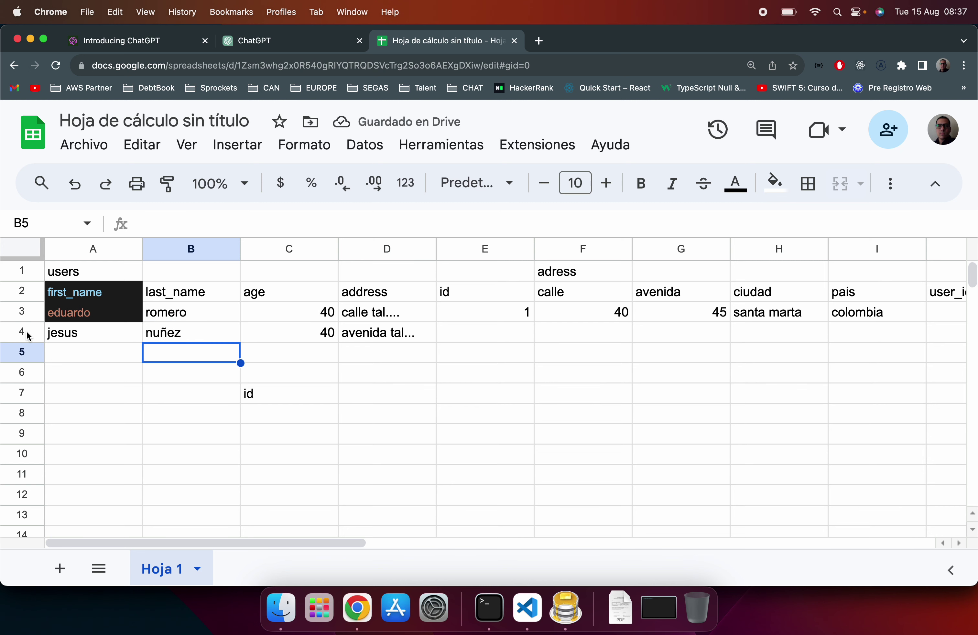
Step: Enter user_id 4 in J4, venezuela in I4 and caracas in H4
{"action": "scroll", "coordinate": [710, 369], "scroll_direction": "right", "scroll_amount": 5}
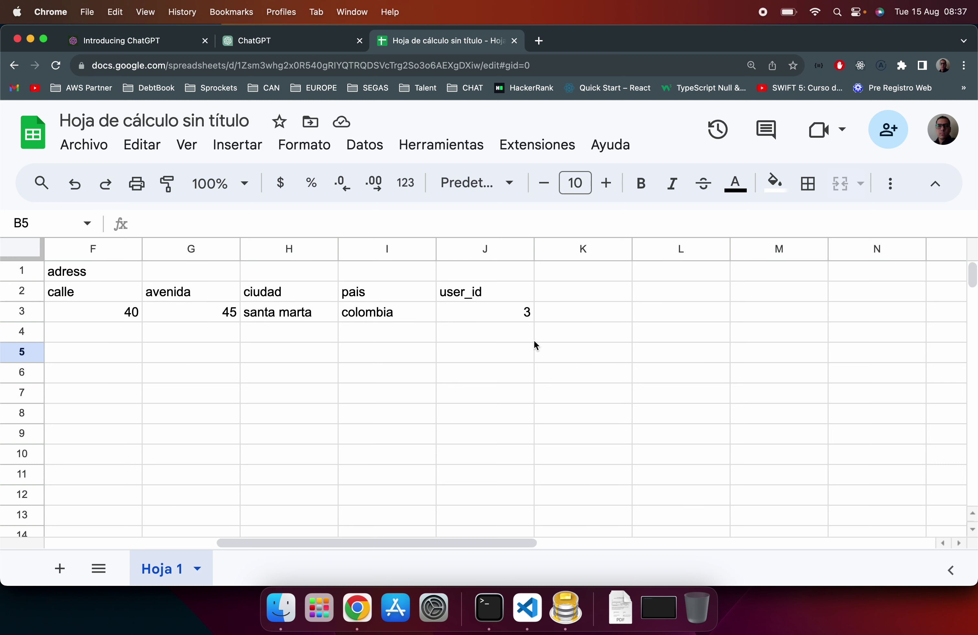
{"action": "left_click", "coordinate": [506, 333]}
{"action": "type", "text": "4"}
{"action": "key", "text": "Return"}
{"action": "key", "text": "Left"}
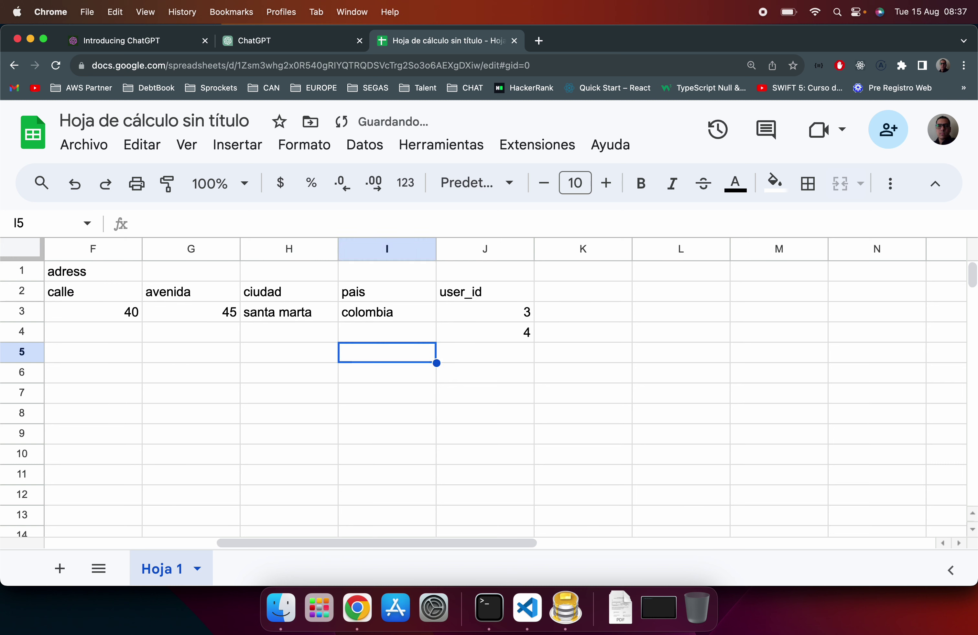
{"action": "key", "text": "Up"}
{"action": "type", "text": "venezuela"}
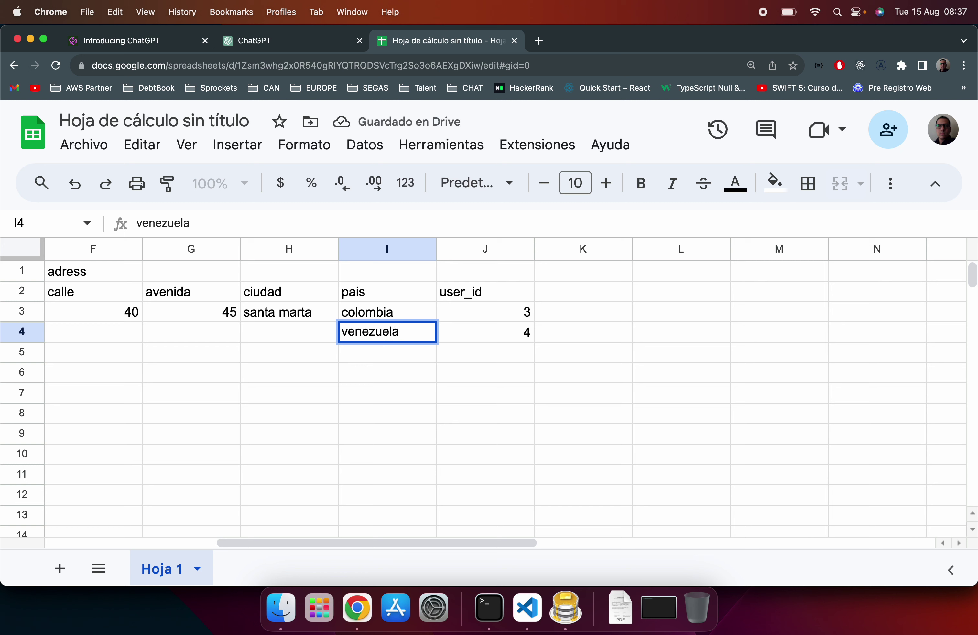
{"action": "key", "text": "Return"}
{"action": "key", "text": "Left"}
{"action": "key", "text": "Up"}
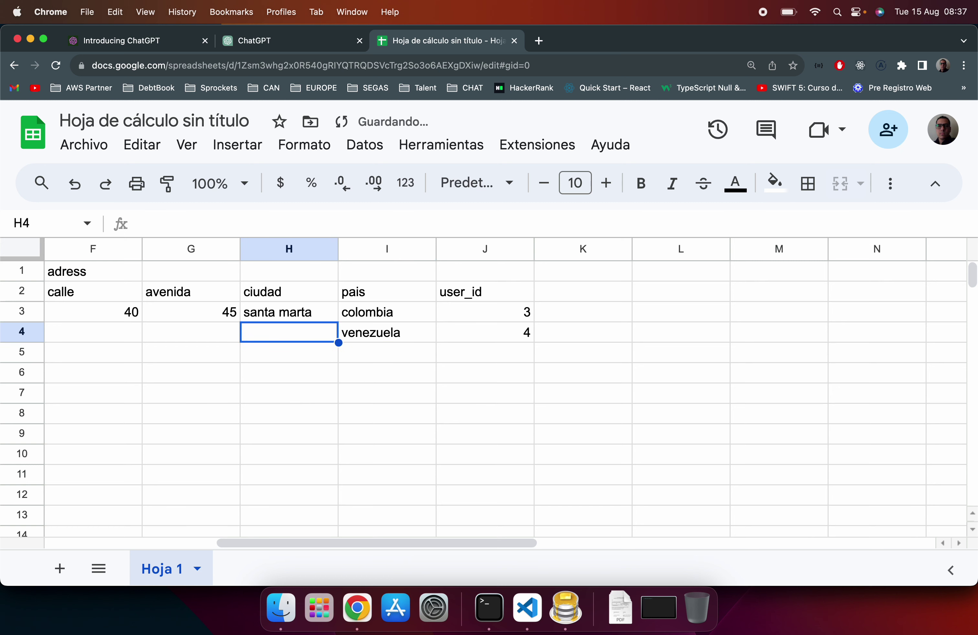
{"action": "type", "text": "caracas"}
{"action": "key", "text": "Return"}
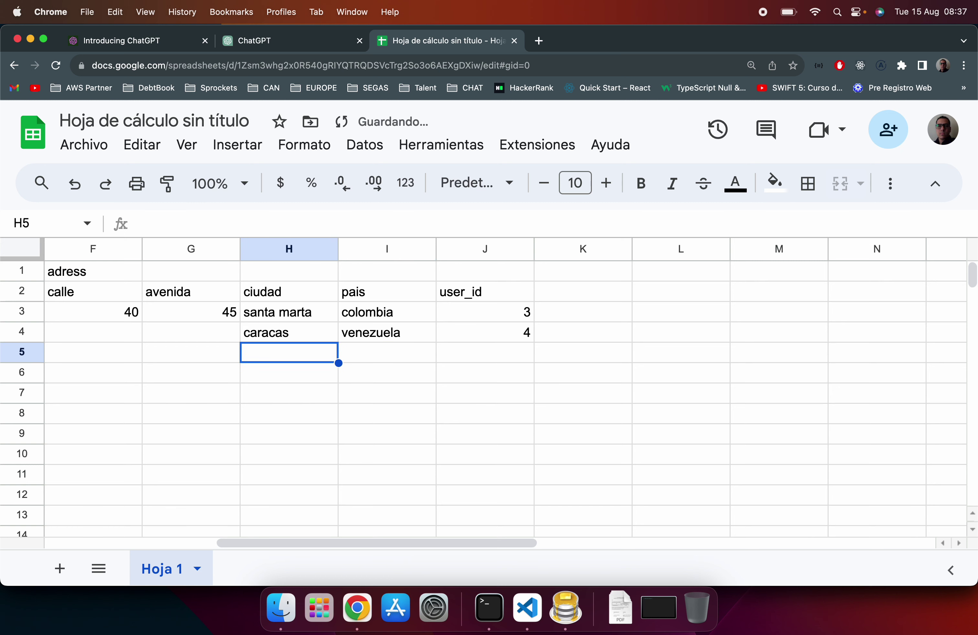
{"action": "key", "text": "Left"}
{"action": "key", "text": "Up"}
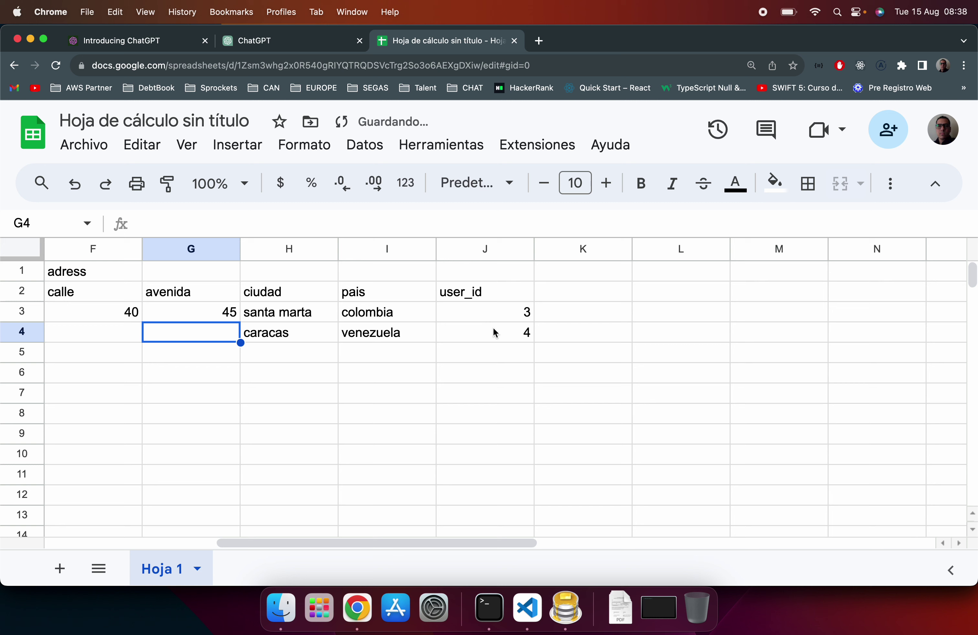
{"action": "scroll", "coordinate": [494, 328], "scroll_direction": "left", "scroll_amount": 5}
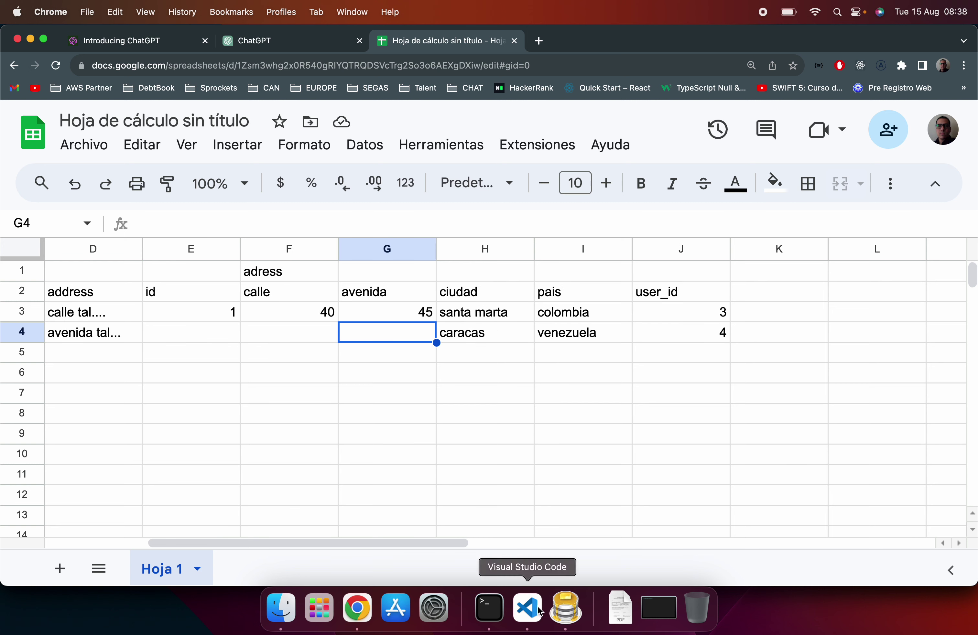
{"action": "scroll", "coordinate": [243, 406], "scroll_direction": "left", "scroll_amount": 5}
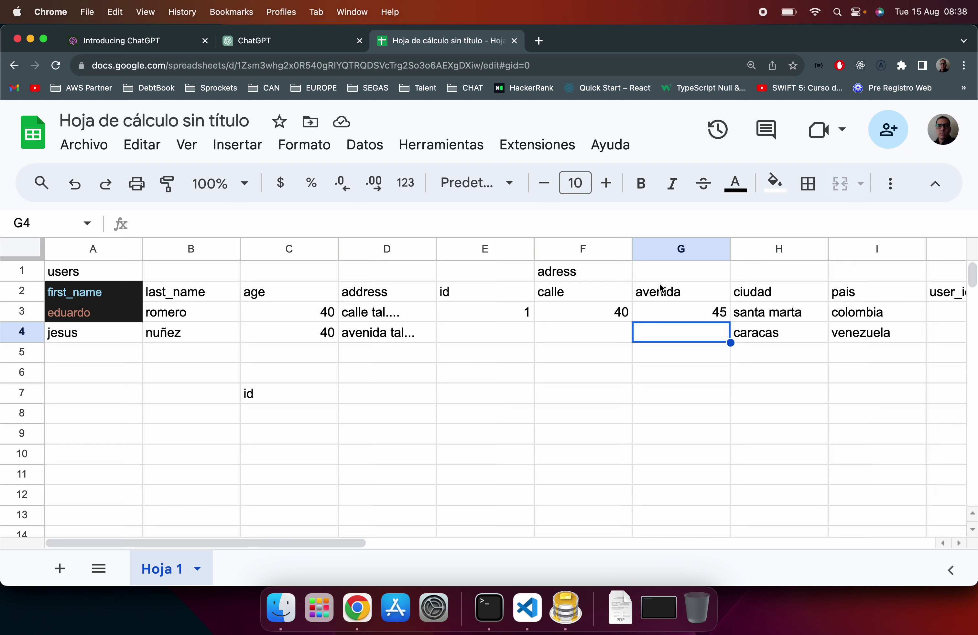
Step: Switch to Visual Studio Code and highlight the address block in index.js
{"action": "left_click", "coordinate": [527, 606]}
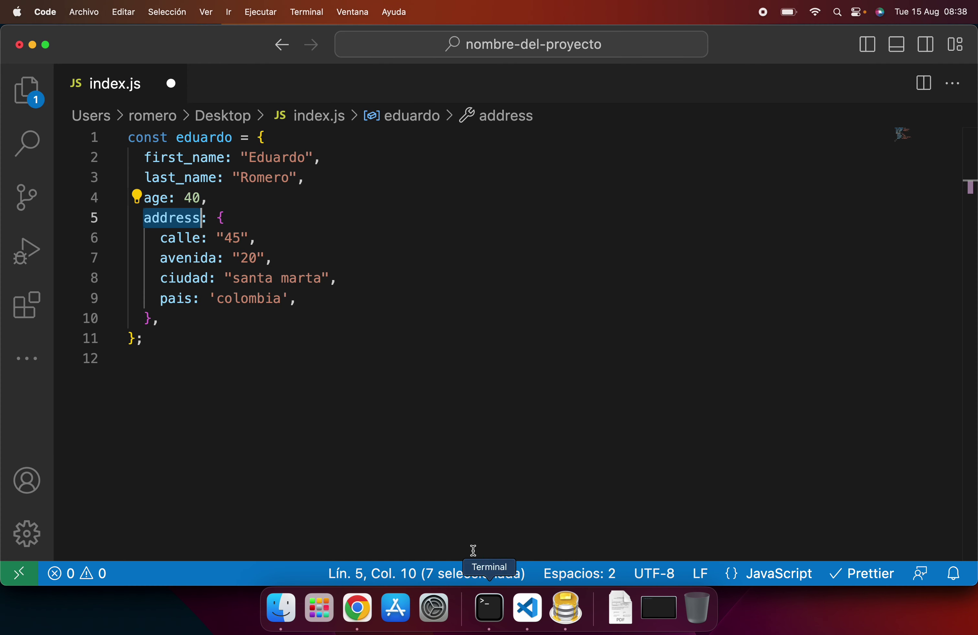
{"action": "left_click", "coordinate": [182, 312]}
{"action": "left_click", "coordinate": [138, 223], "text": "shift"}
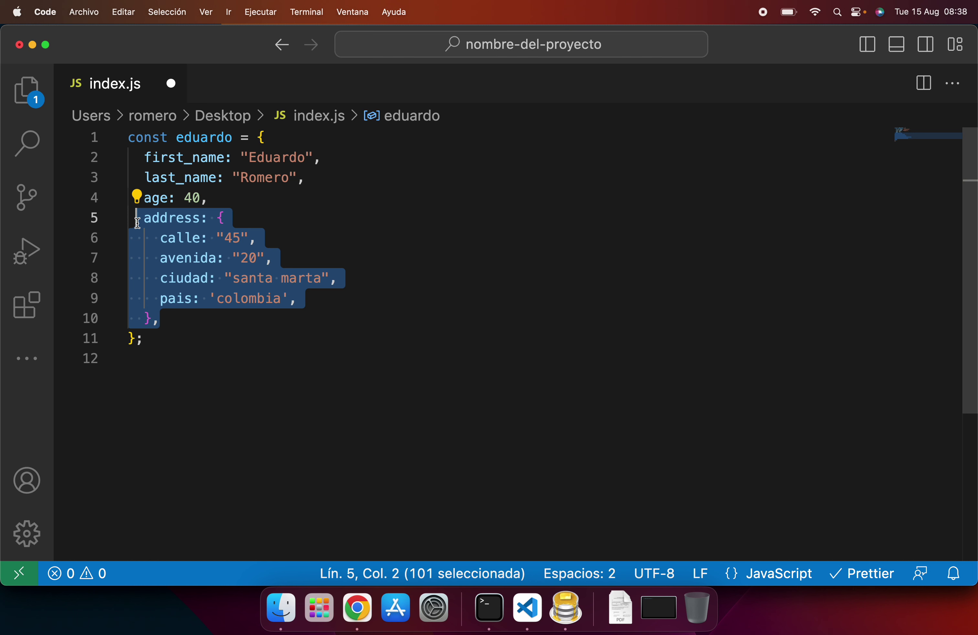
{"action": "left_click", "coordinate": [265, 136]}
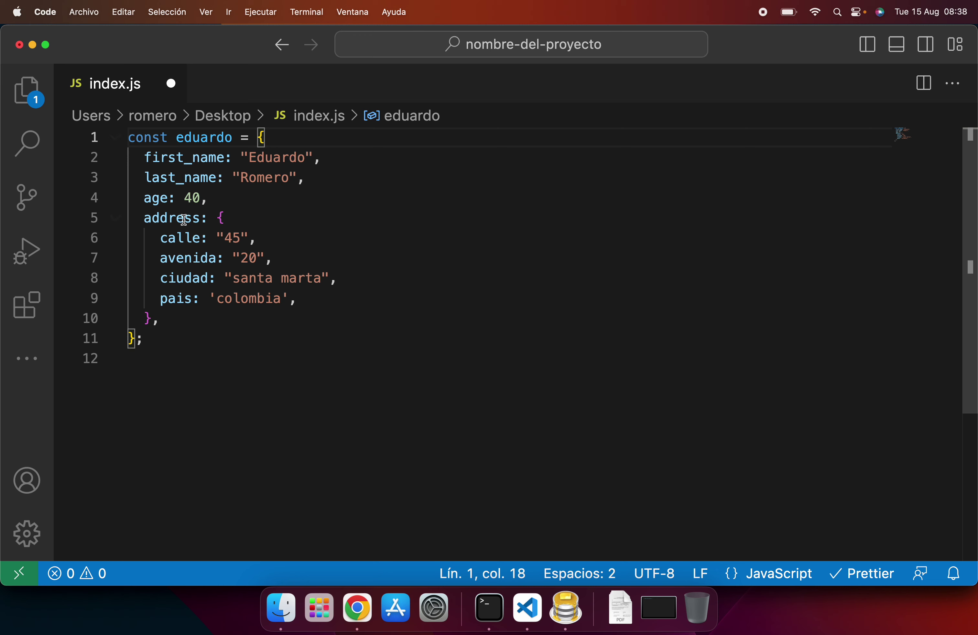
Step: Select the address object's contents and then the ciudad property name
{"action": "double_click", "coordinate": [198, 217]}
{"action": "left_click", "coordinate": [215, 217]}
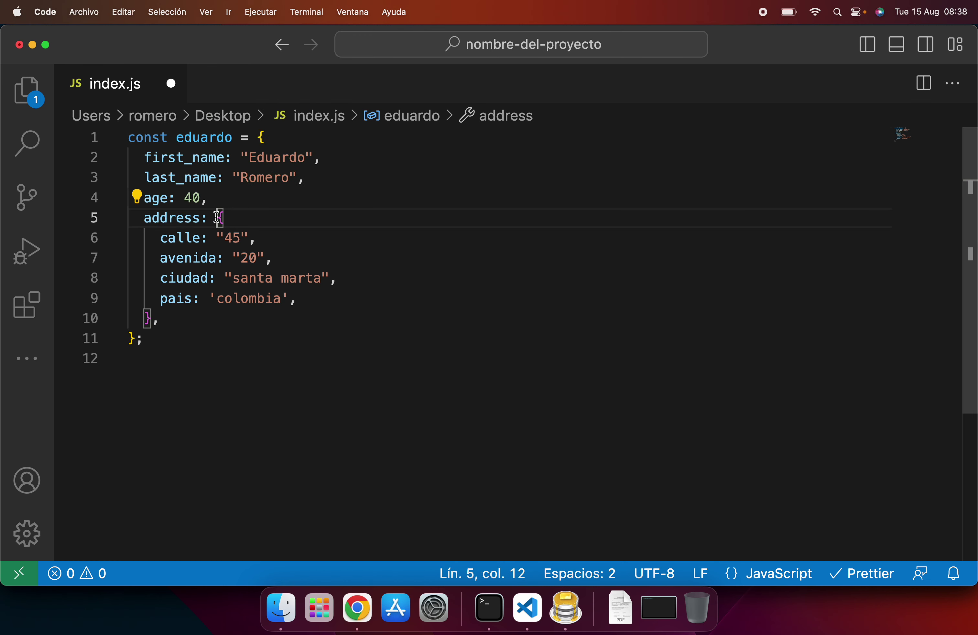
{"action": "left_click_drag", "start_coordinate": [215, 217], "coordinate": [153, 318]}
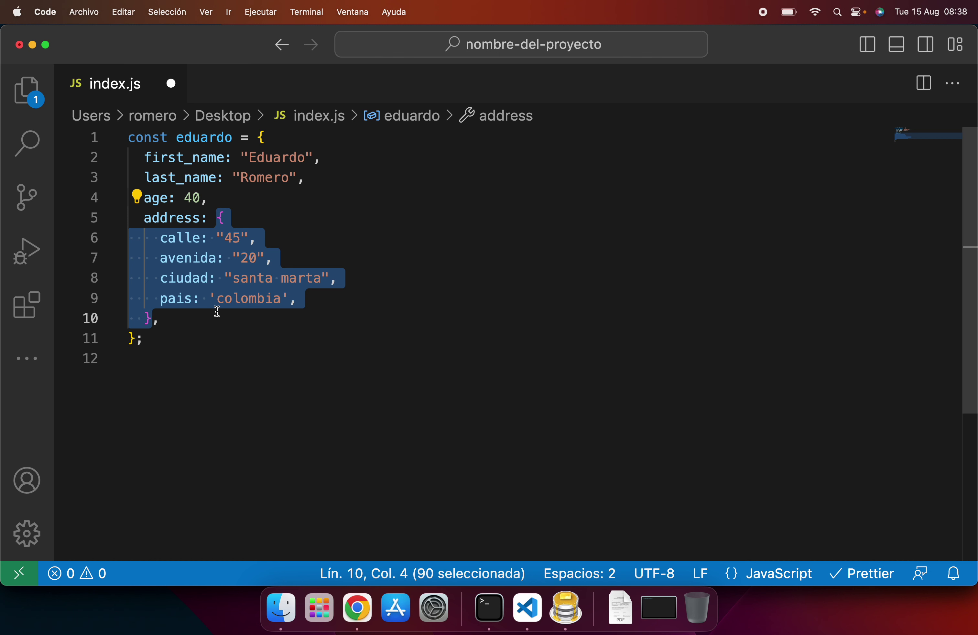
{"action": "left_click", "coordinate": [199, 277]}
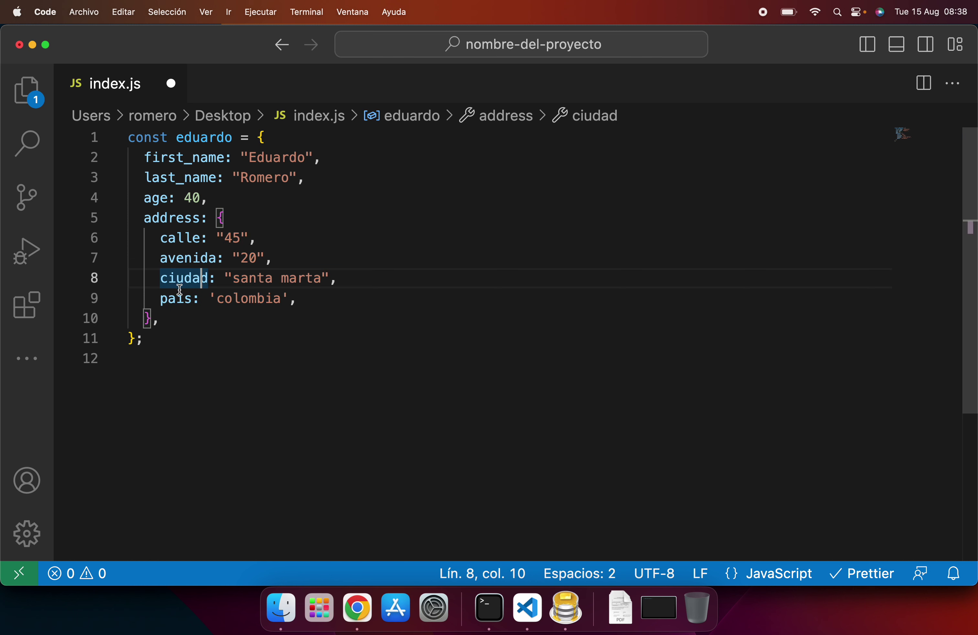
{"action": "double_click", "coordinate": [193, 276]}
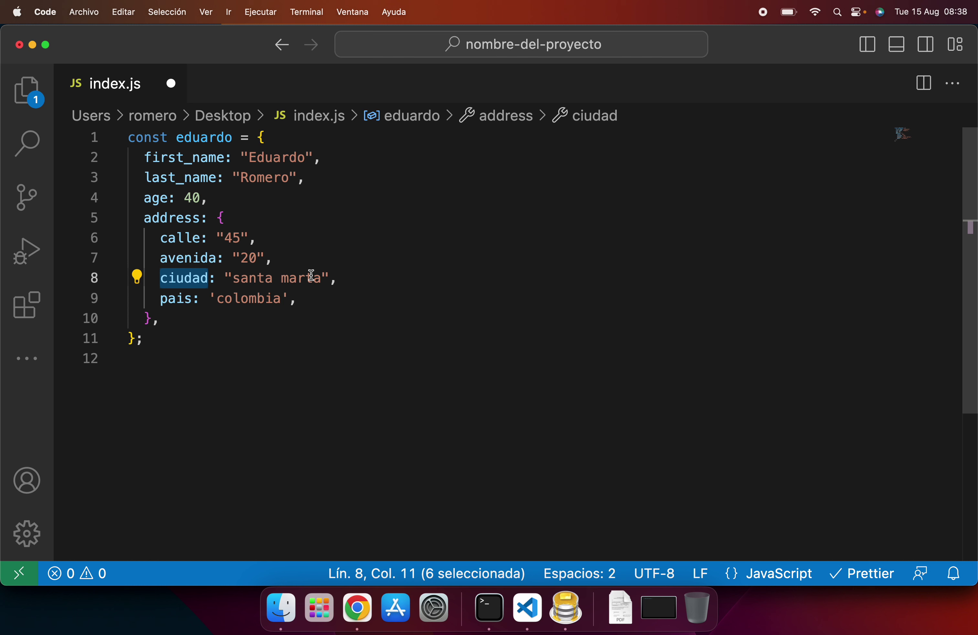
Step: Begin a new object literal 'const ciudad = {' below the eduardo object
{"action": "left_click", "coordinate": [238, 338]}
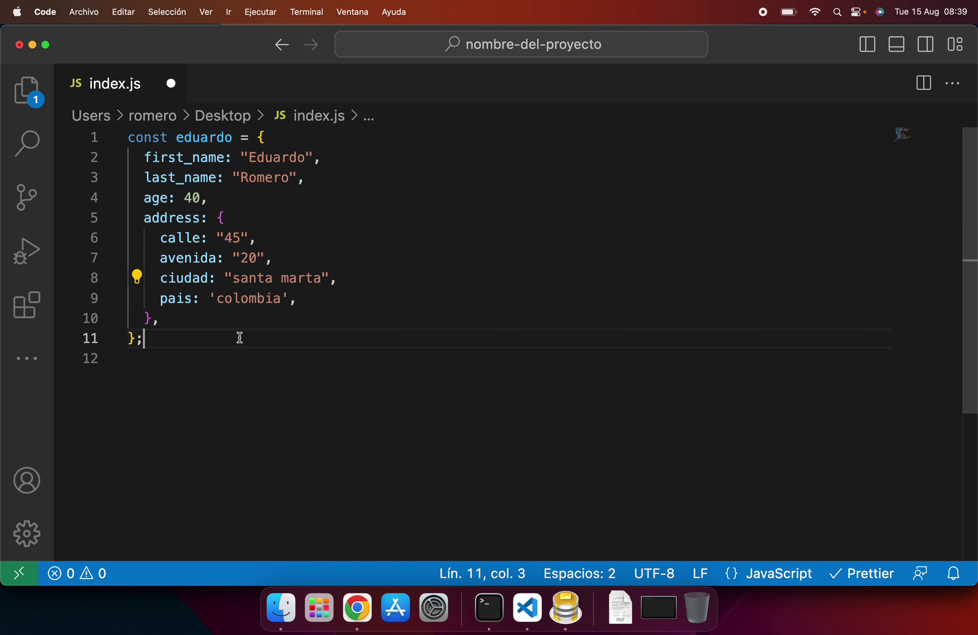
{"action": "key", "text": "Return"}
{"action": "key", "text": "Return"}
{"action": "type", "text": "const "}
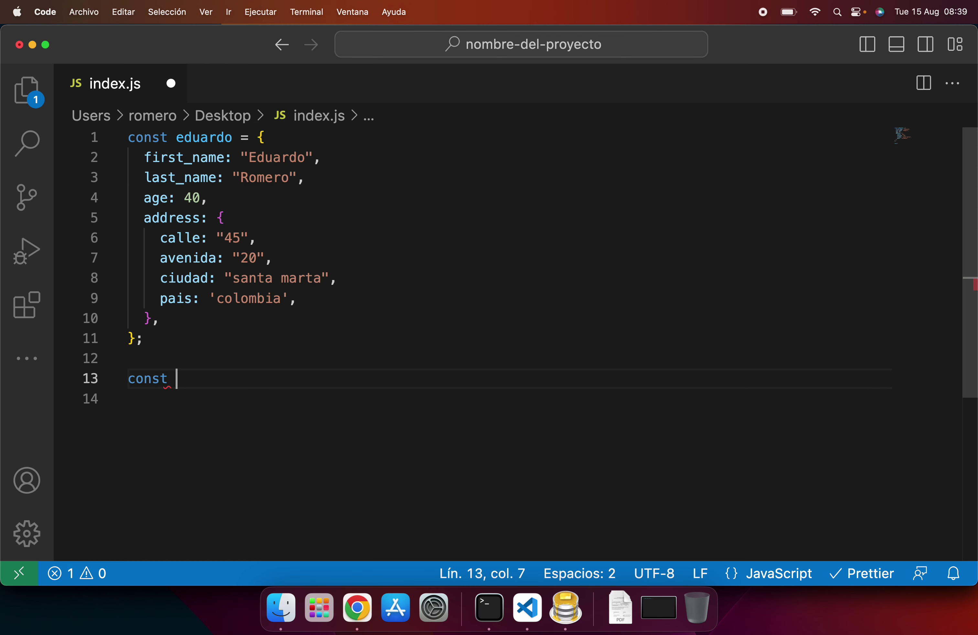
{"action": "type", "text": "ciudad = {"}
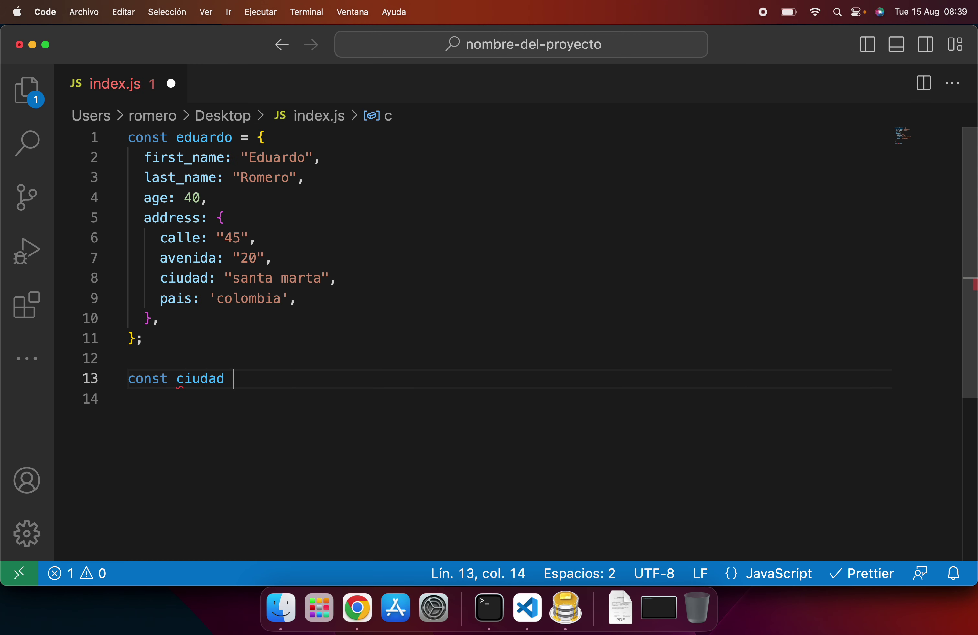
{"action": "key", "text": "Return"}
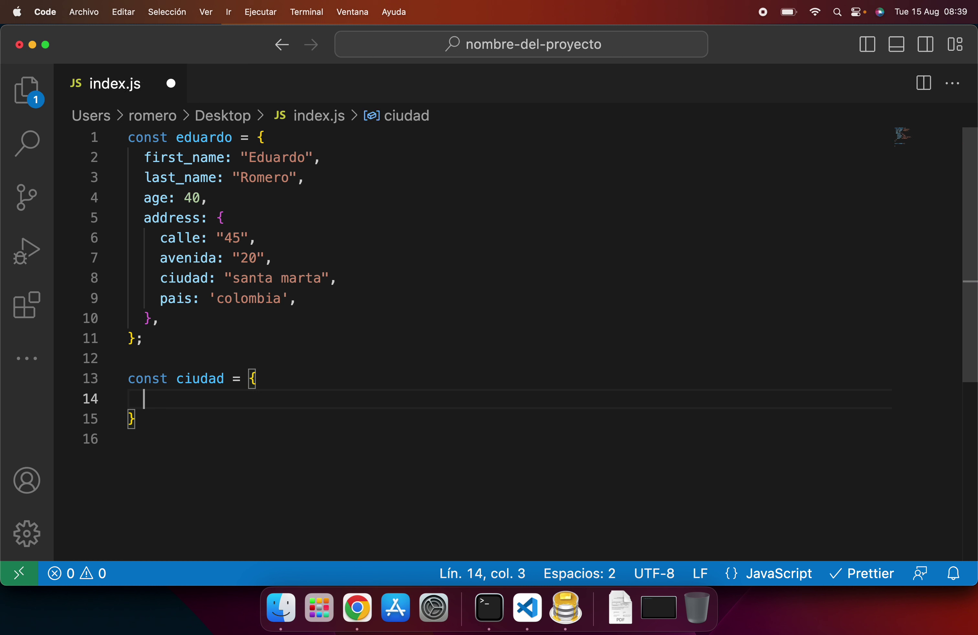
Step: Rename the object to colombia and add an indented 'ciudades:' property inside it
{"action": "left_click", "coordinate": [225, 379]}
{"action": "key", "text": "alt+BackSpace"}
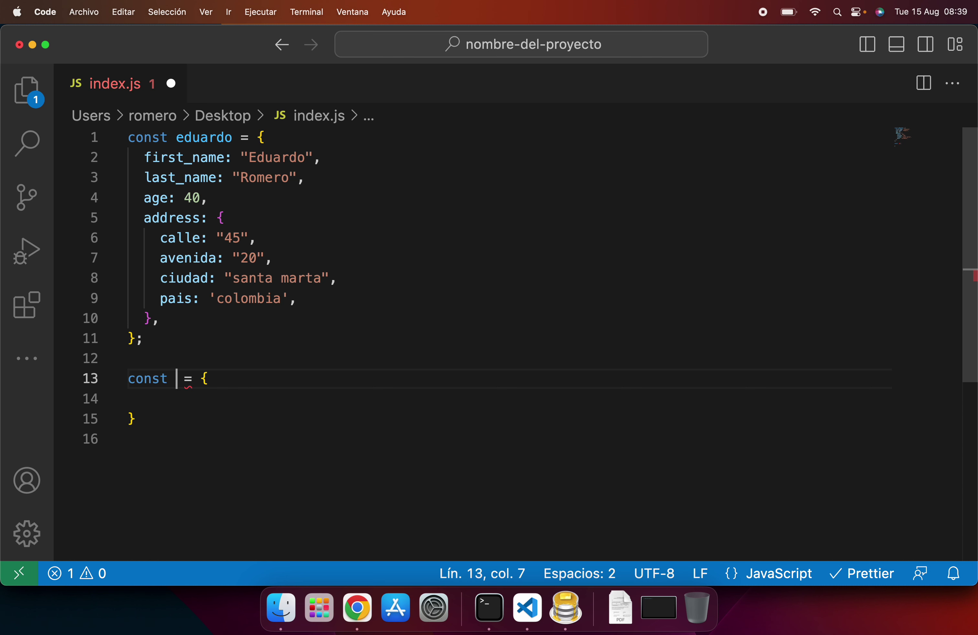
{"action": "type", "text": "colombia"}
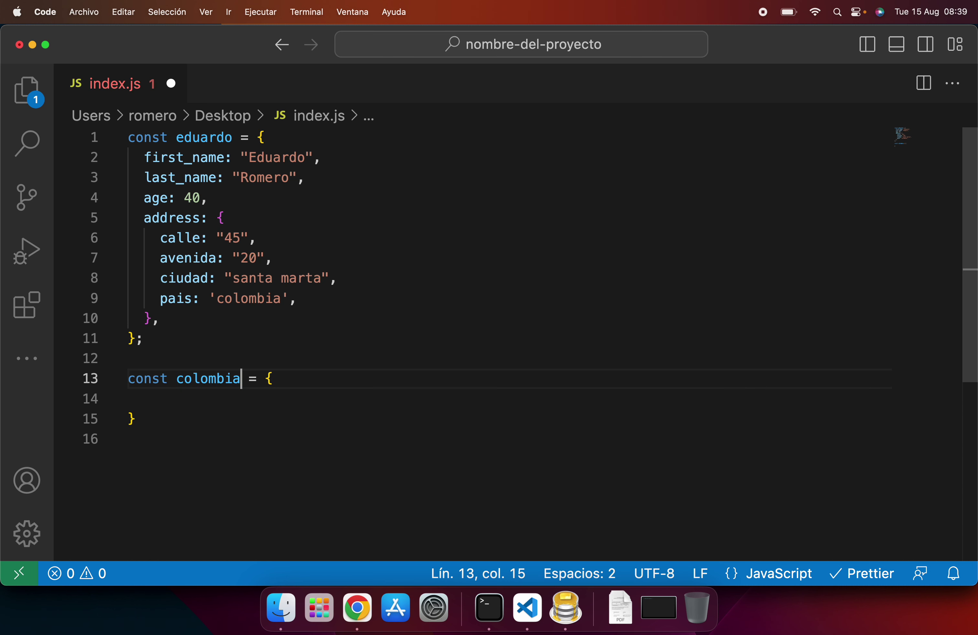
{"action": "left_click", "coordinate": [130, 399]}
{"action": "key", "text": "Tab"}
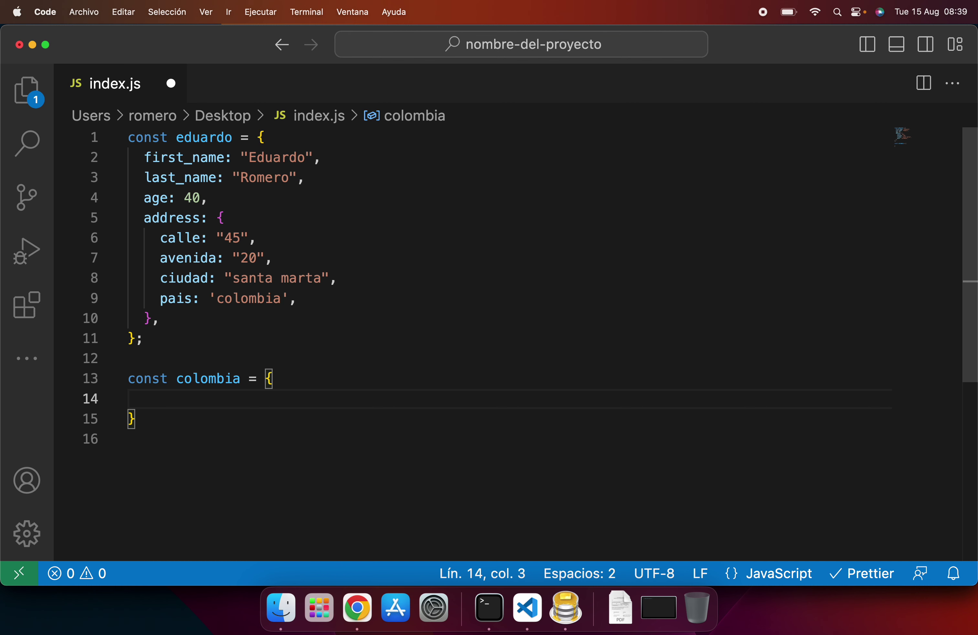
{"action": "type", "text": "ciudades:"}
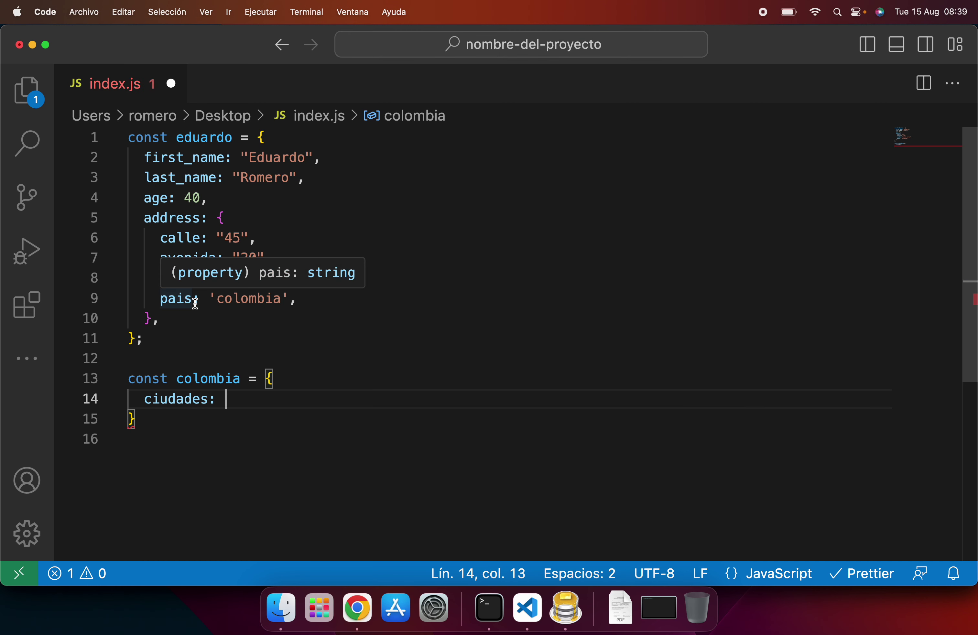
{"action": "double_click", "coordinate": [211, 379]}
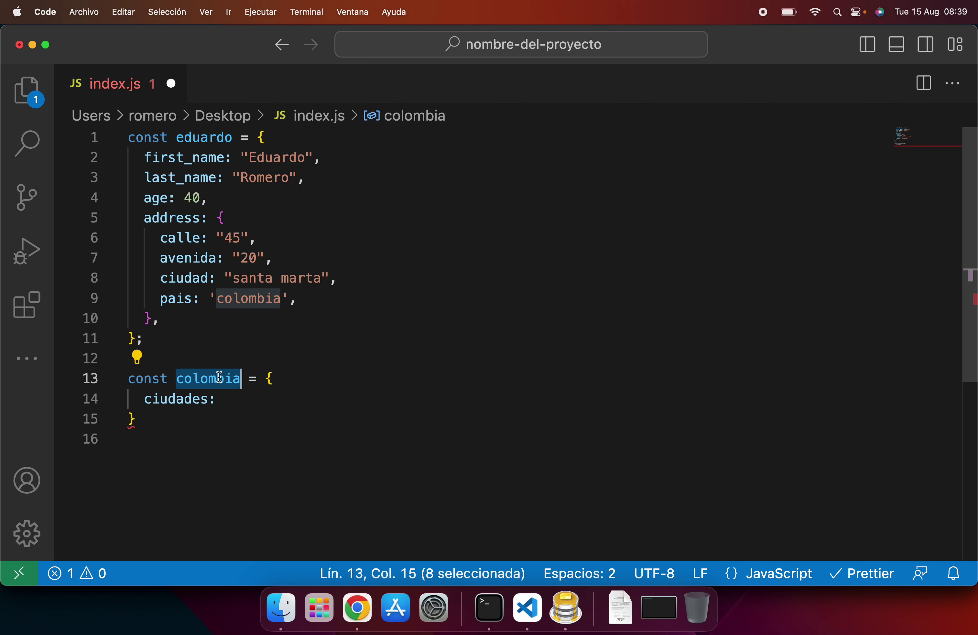
Step: Start ciudades as an array, discard the trial city names, and split the empty brackets onto separate lines
{"action": "left_click", "coordinate": [193, 400]}
{"action": "left_click", "coordinate": [246, 398]}
{"action": "type", "text": "["}
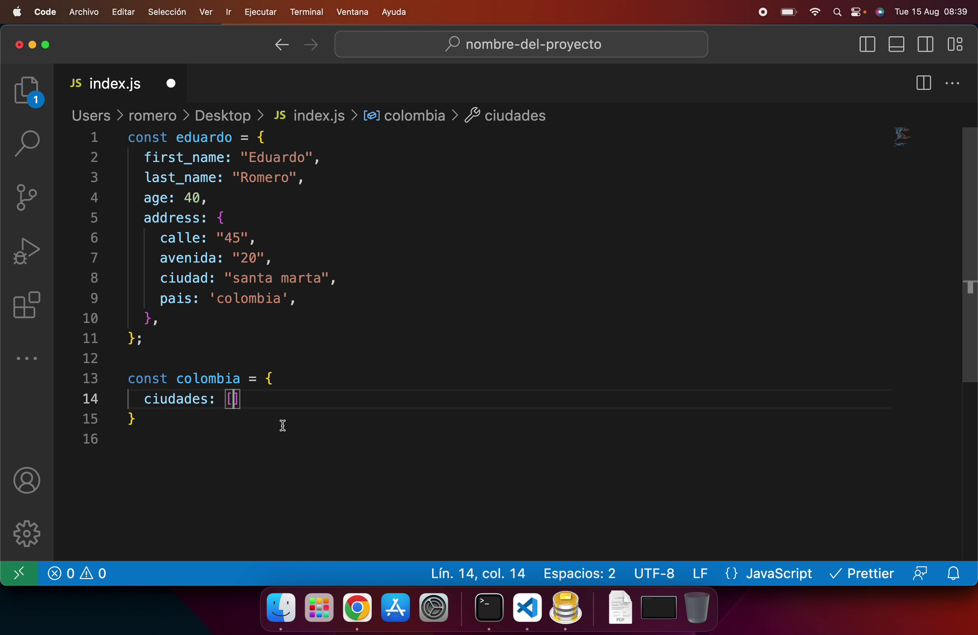
{"action": "type", "text": "\""}
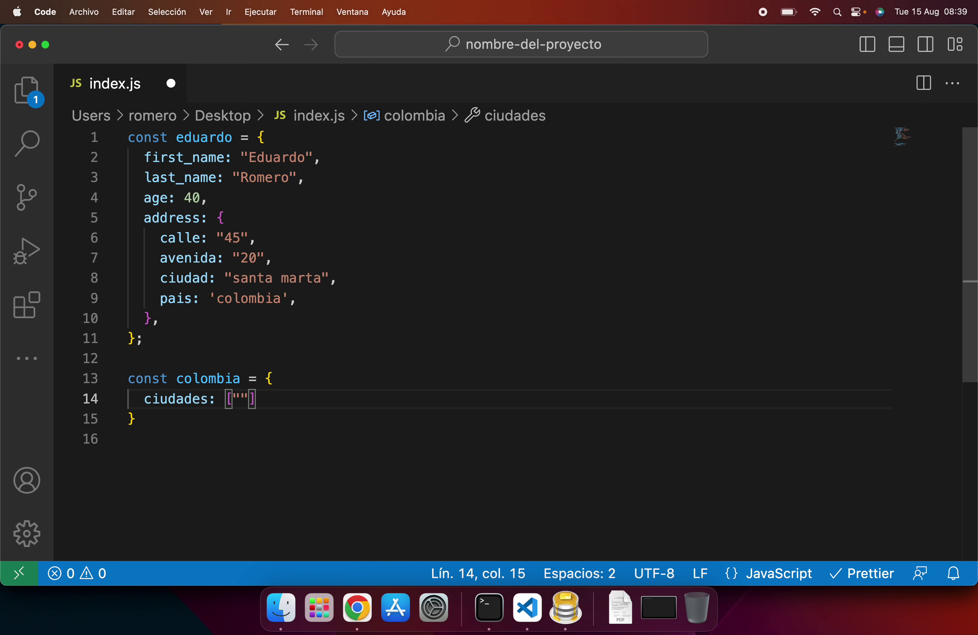
{"action": "type", "text": "santa marta"}
{"action": "type", "text": "\", \"bogot"}
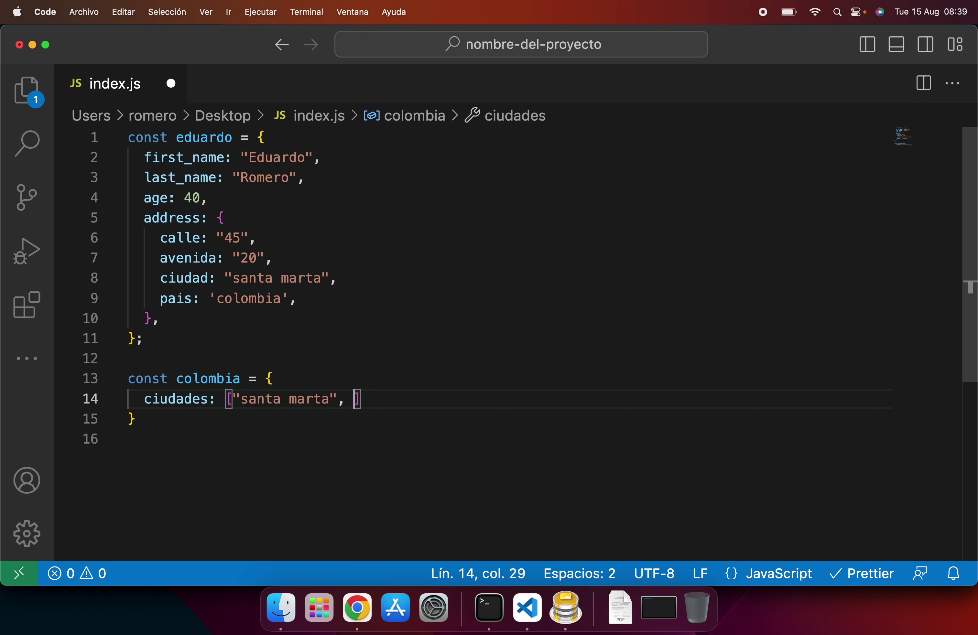
{"action": "type", "text": "a\", \"pasto"}
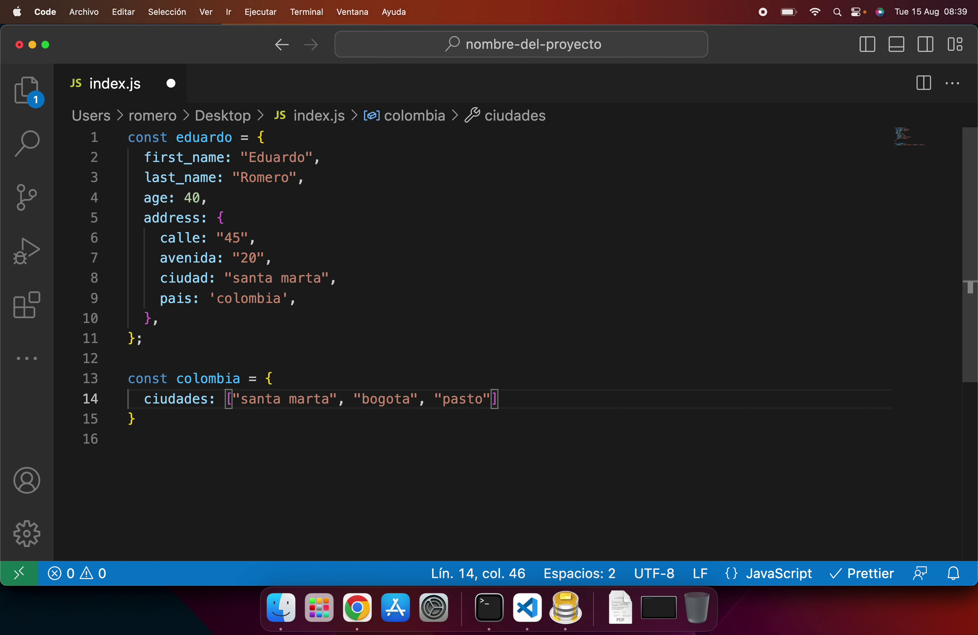
{"action": "key", "text": "shift+Left"}
{"action": "key", "text": "alt+shift+Left"}
{"action": "key", "text": "alt+shift+Left"}
{"action": "key", "text": "alt+shift+Left"}
{"action": "key", "text": "alt+shift+Left"}
{"action": "key", "text": "alt+shift+Left"}
{"action": "key", "text": "alt+shift+Left"}
{"action": "key", "text": "alt+shift+Left"}
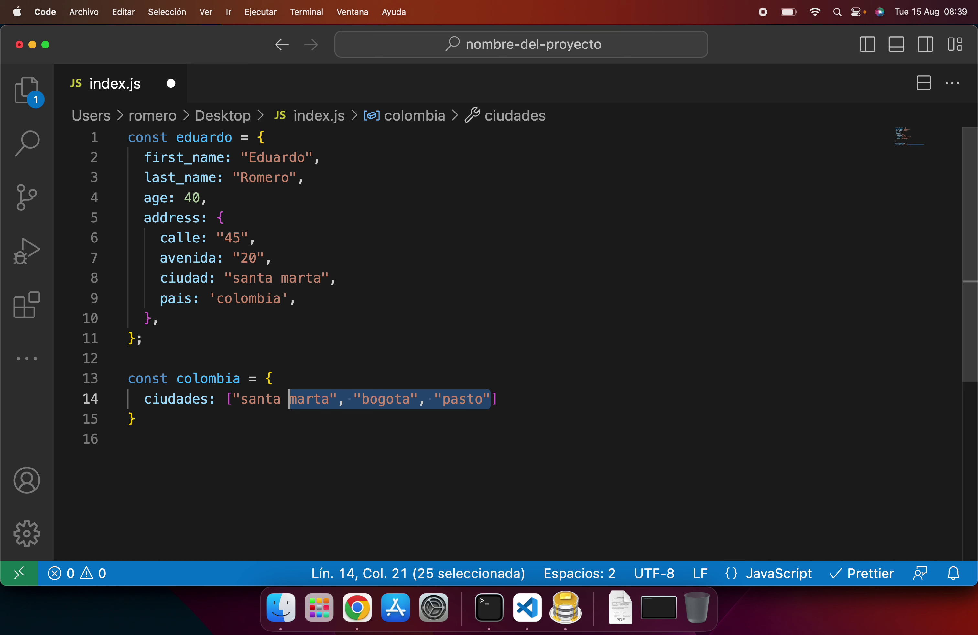
{"action": "key", "text": "shift+Left"}
{"action": "key", "text": "BackSpace"}
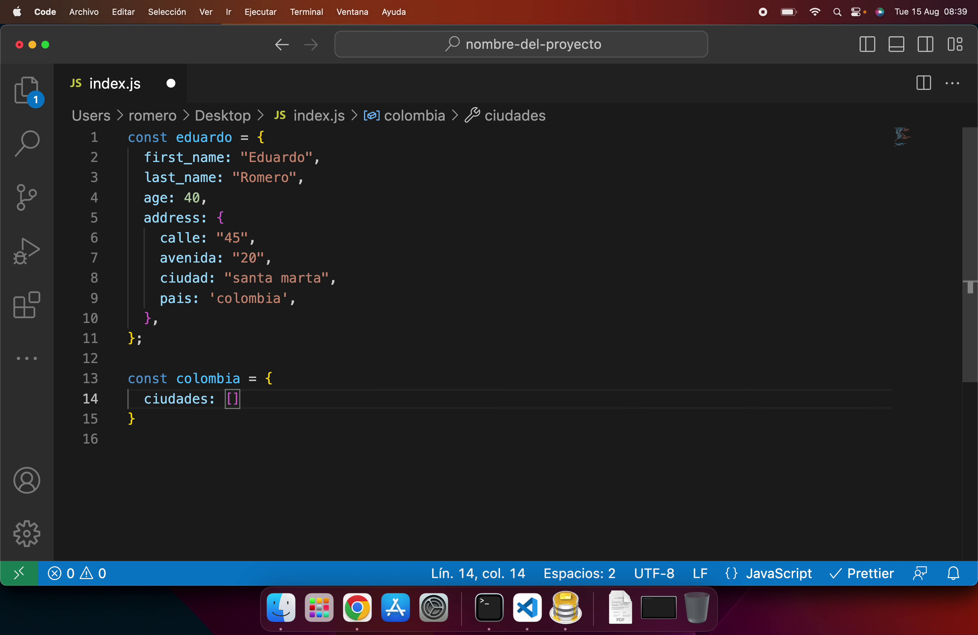
{"action": "key", "text": "Return"}
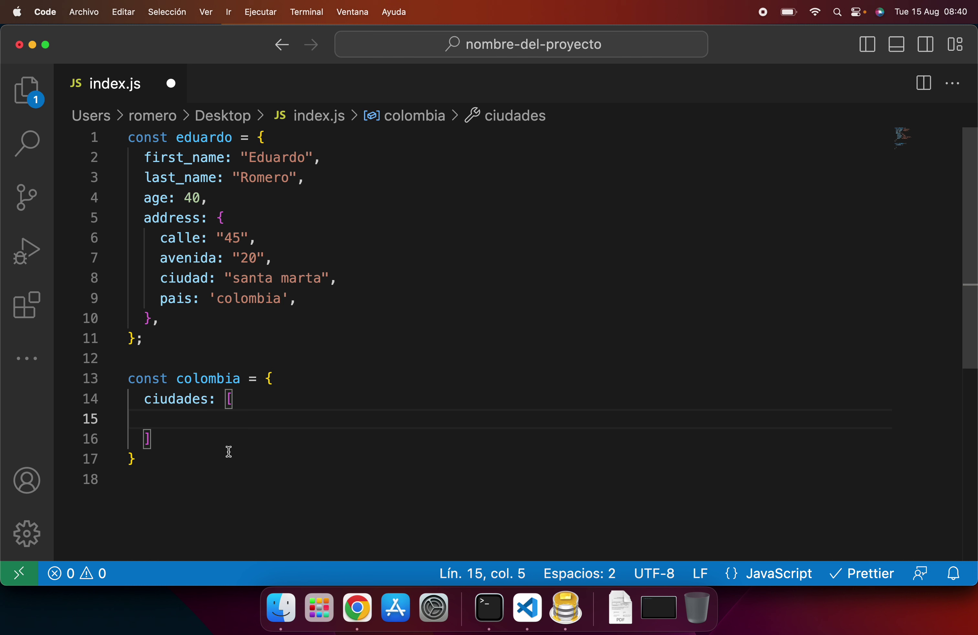
Step: Add three empty objects to the array and fill the first with id: 1, nombre: "Santa Marta"
{"action": "type", "text": "{},"}
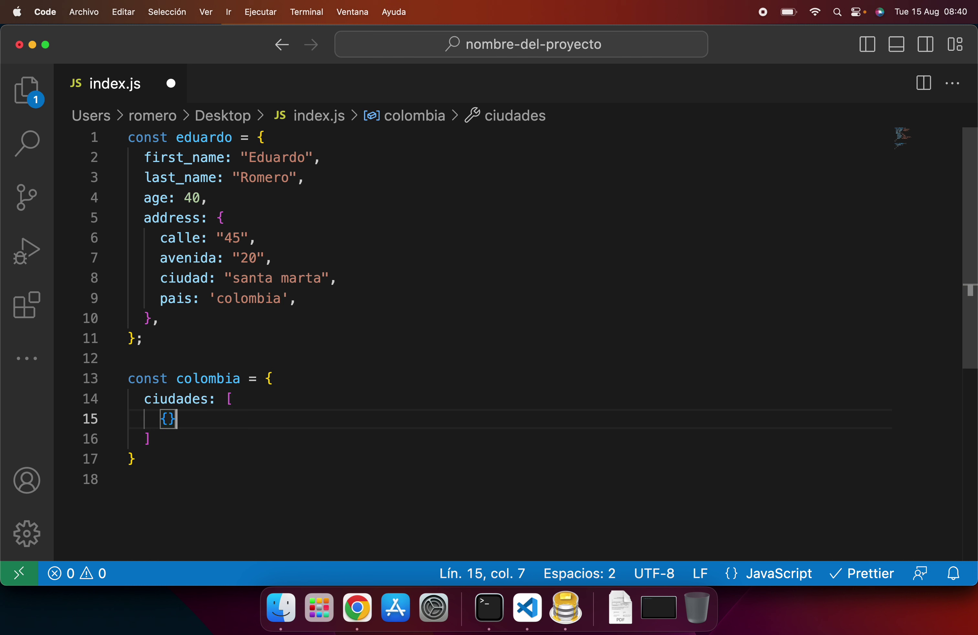
{"action": "key", "text": "shift+alt+Down"}
{"action": "key", "text": "shift+alt+Down"}
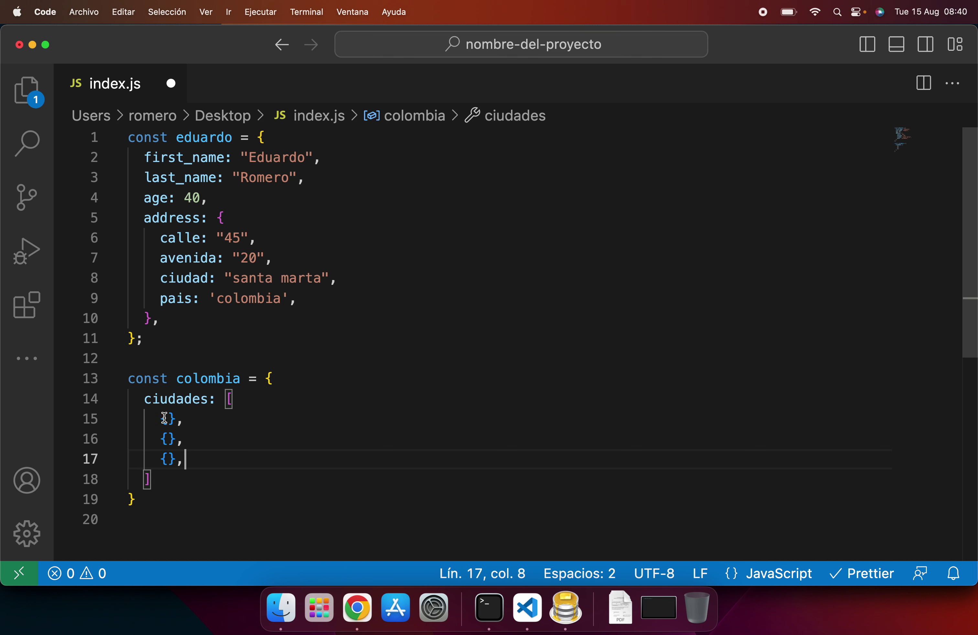
{"action": "left_click_drag", "start_coordinate": [164, 418], "coordinate": [184, 418]}
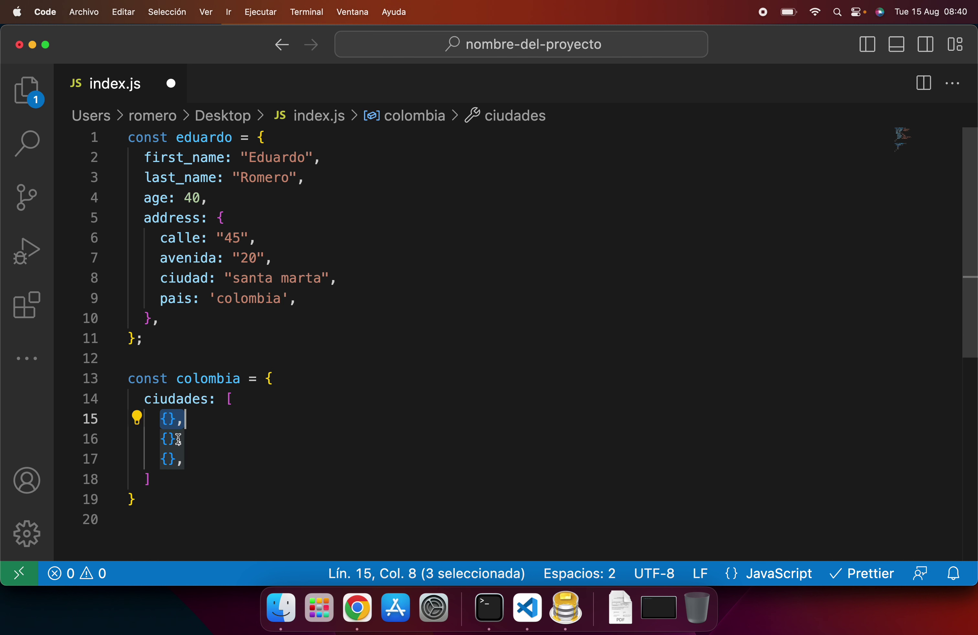
{"action": "left_click", "coordinate": [158, 441]}
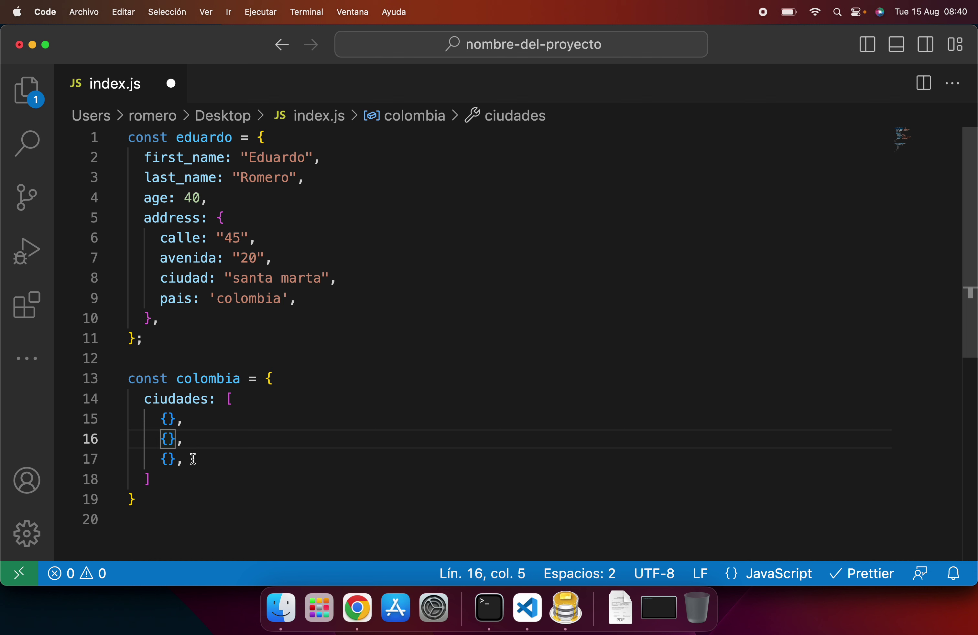
{"action": "left_click", "coordinate": [173, 418]}
{"action": "key", "text": "Return"}
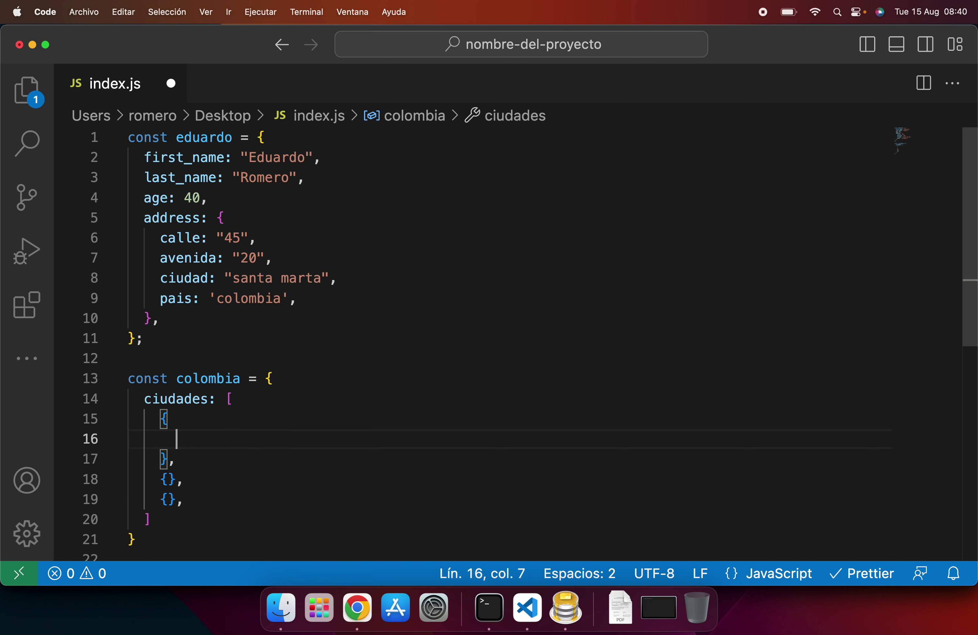
{"action": "type", "text": "id: "}
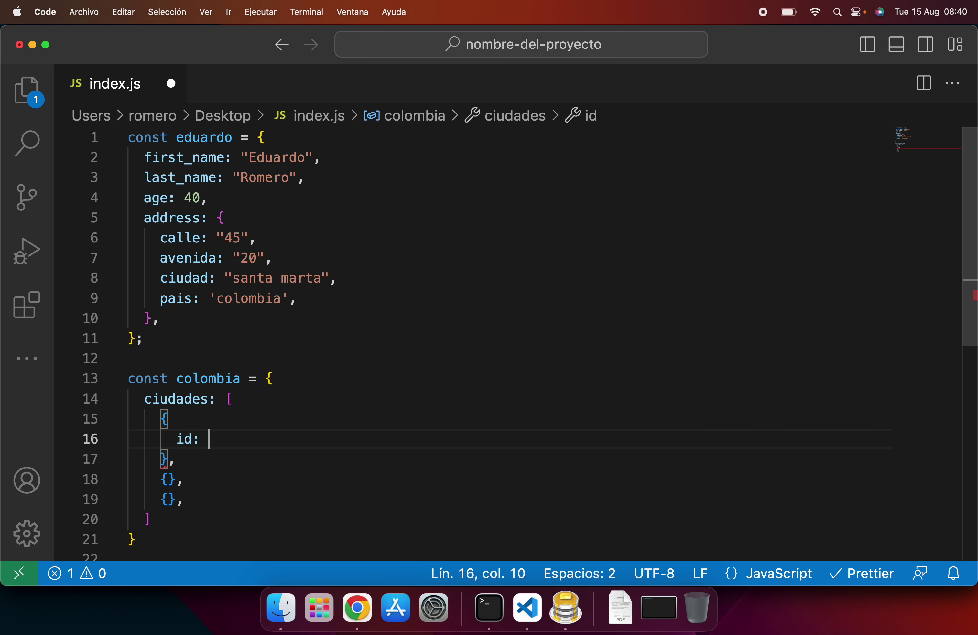
{"action": "type", "text": "1,"}
{"action": "key", "text": "Return"}
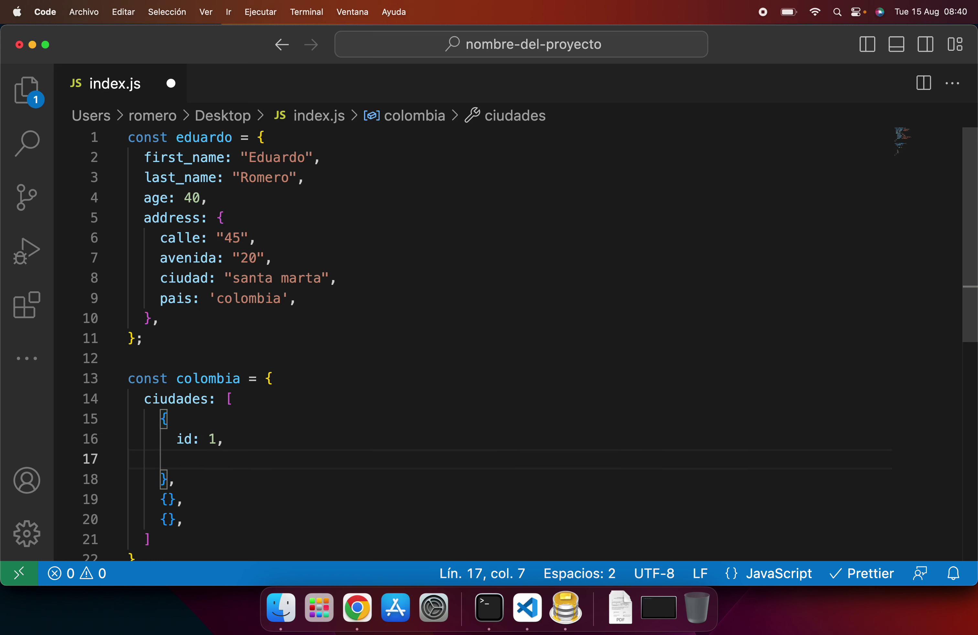
{"action": "type", "text": "nombre"}
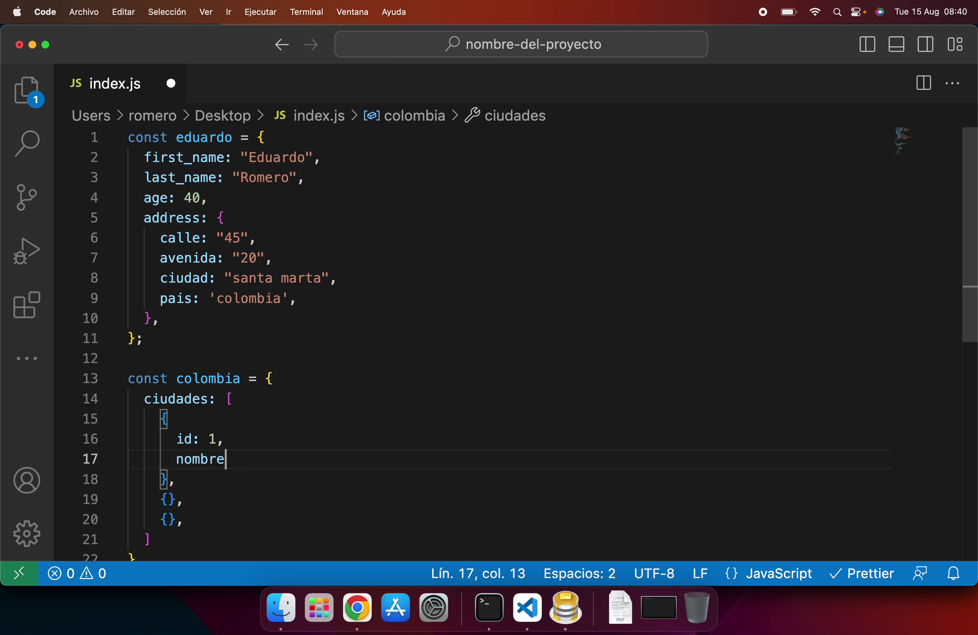
{"action": "type", "text": ": \"Santa Marta\","}
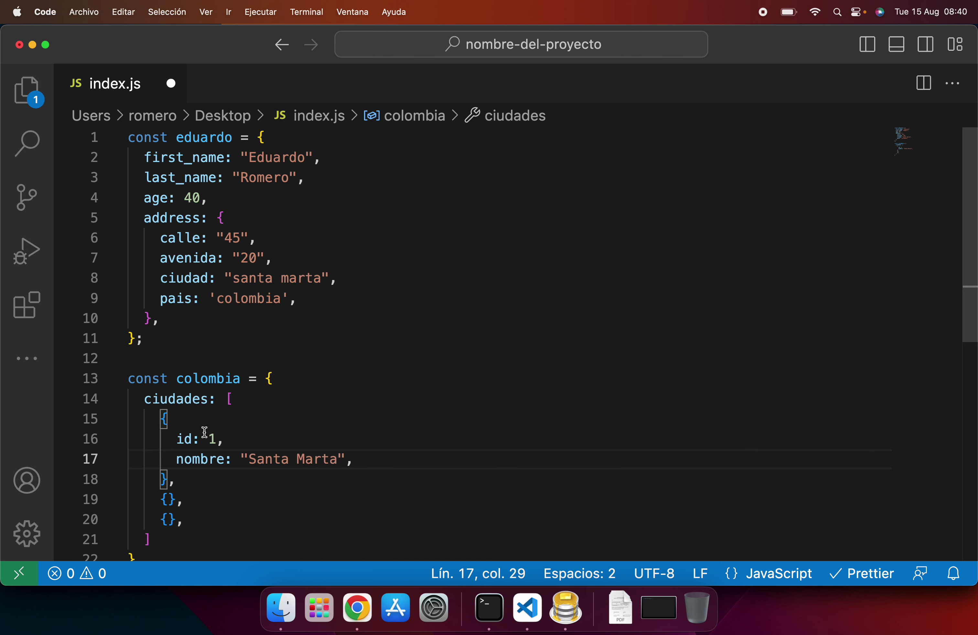
Step: Copy the Santa Marta id and nombre lines into the second object
{"action": "scroll", "coordinate": [204, 432], "scroll_direction": "down", "scroll_amount": 3}
{"action": "key", "text": "shift+Up"}
{"action": "key", "text": "shift+super+Left"}
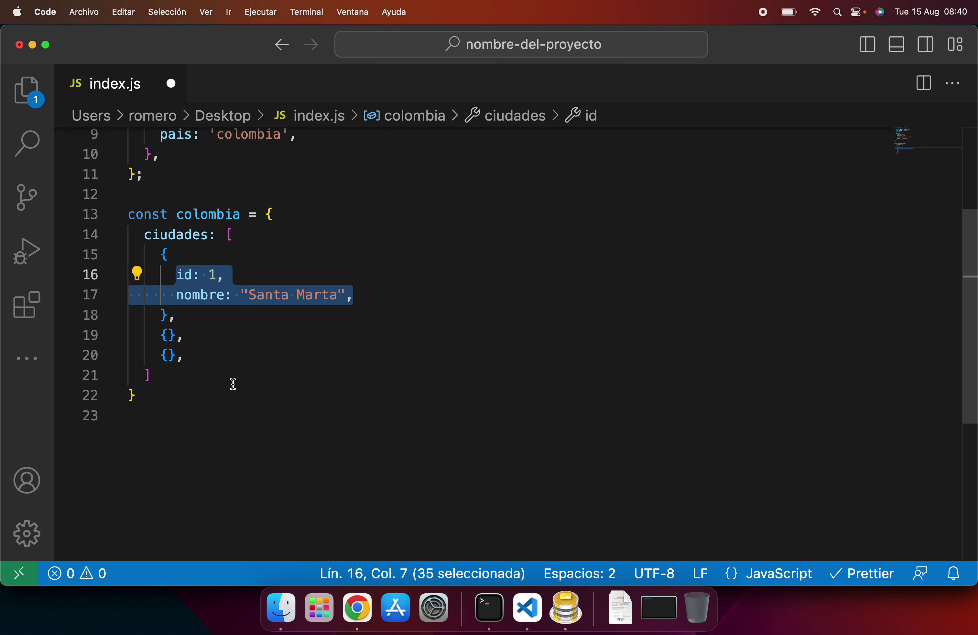
{"action": "key", "text": "super+c"}
{"action": "left_click", "coordinate": [168, 335]}
{"action": "key", "text": "Return"}
{"action": "key", "text": "super+v"}
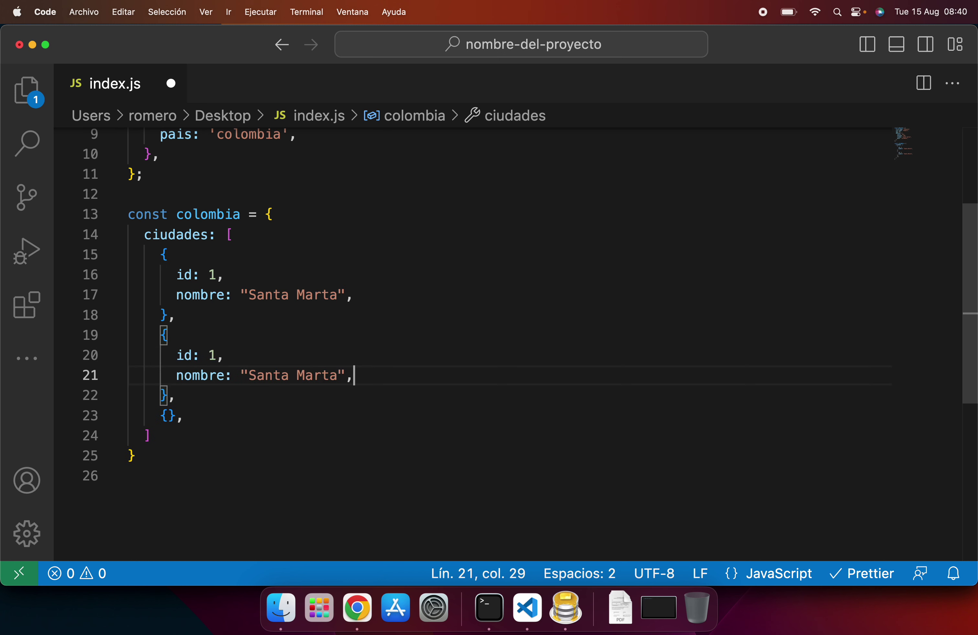
Step: Change the second object's values to id 2 and nombre "Bogota"
{"action": "left_click", "coordinate": [217, 355]}
{"action": "key", "text": "BackSpace"}
{"action": "type", "text": "2"}
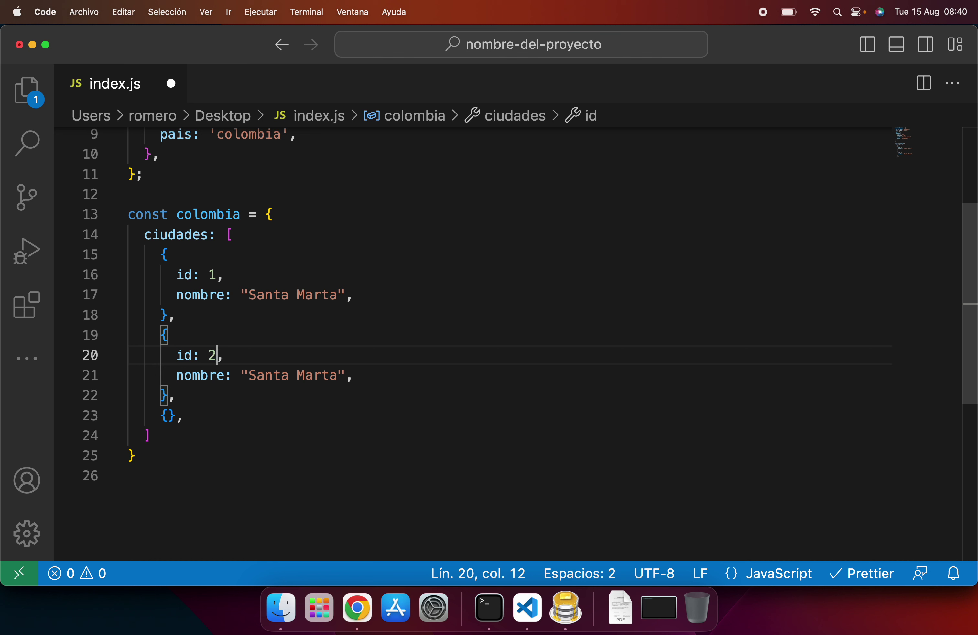
{"action": "left_click", "coordinate": [225, 355]}
{"action": "left_click", "coordinate": [354, 376]}
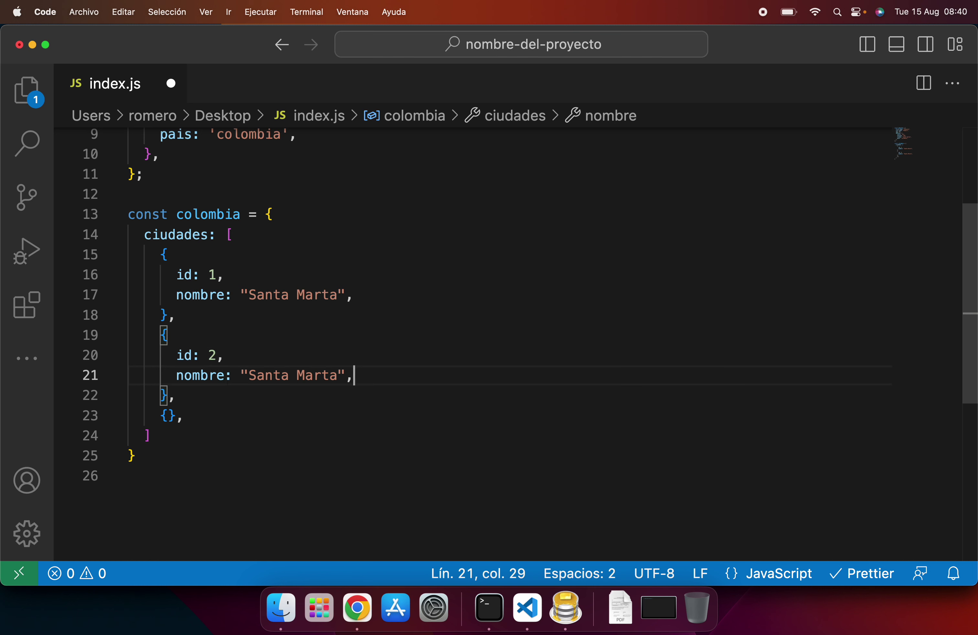
{"action": "key", "text": "Left"}
{"action": "key", "text": "Left"}
{"action": "key", "text": "shift+alt+Left"}
{"action": "key", "text": "shift+alt+Left"}
{"action": "key", "text": "BackSpace"}
{"action": "type", "text": "Bogota"}
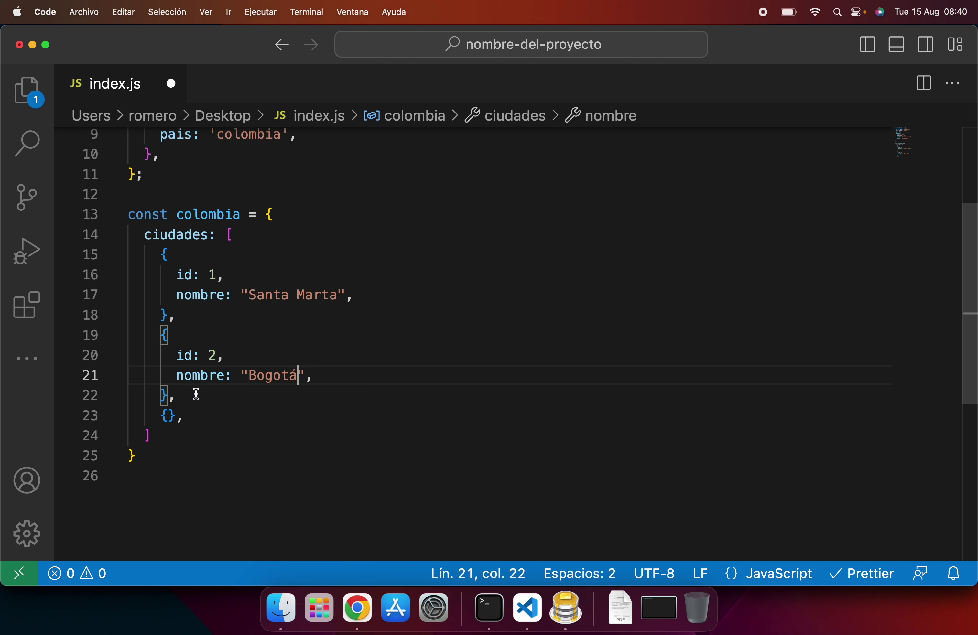
Step: Paste the lines into the third object and change them to id 3 and nombre "Pasto"
{"action": "left_click", "coordinate": [324, 368]}
{"action": "left_click", "coordinate": [169, 355], "text": "shift"}
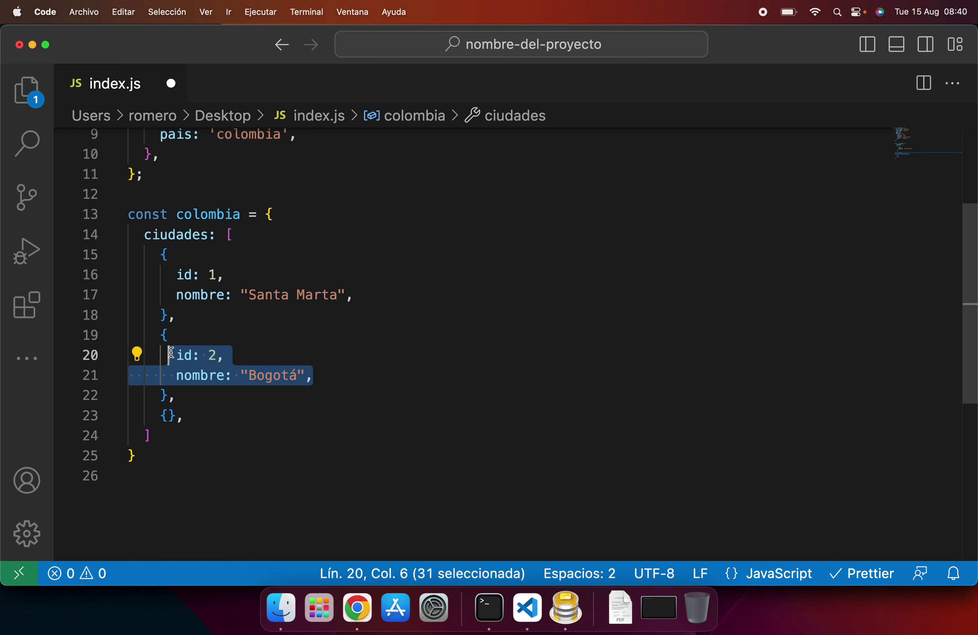
{"action": "left_click", "coordinate": [168, 416]}
{"action": "key", "text": "super+v"}
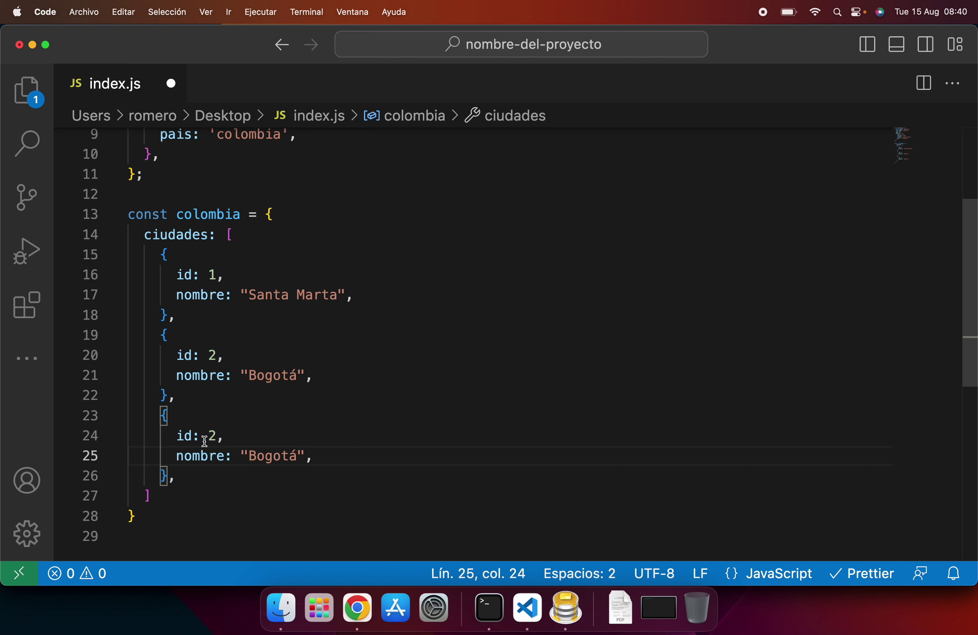
{"action": "double_click", "coordinate": [268, 456]}
{"action": "type", "text": "Pasto"}
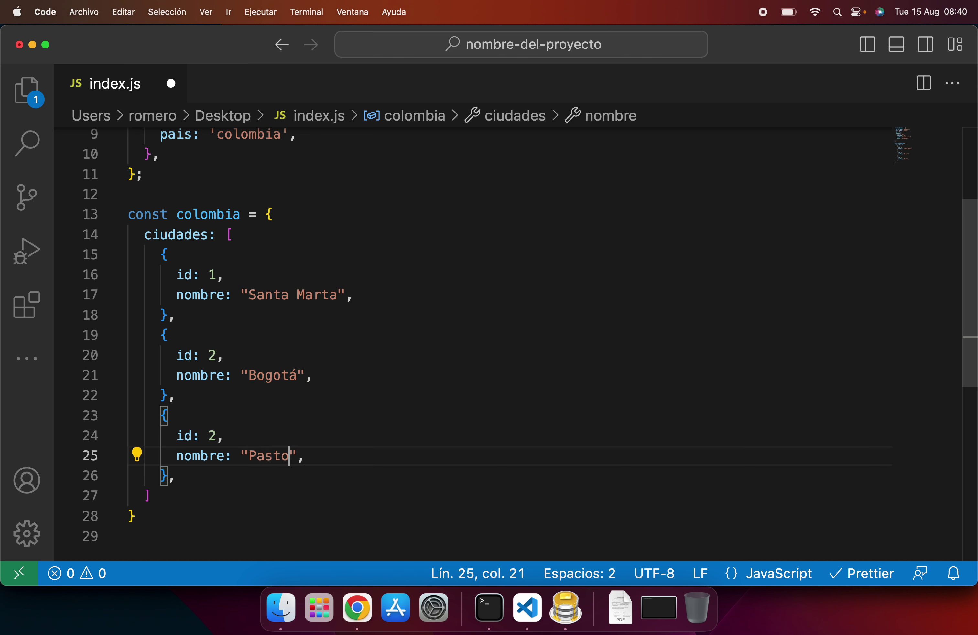
{"action": "left_click", "coordinate": [217, 436]}
{"action": "key", "text": "BackSpace"}
{"action": "type", "text": "3"}
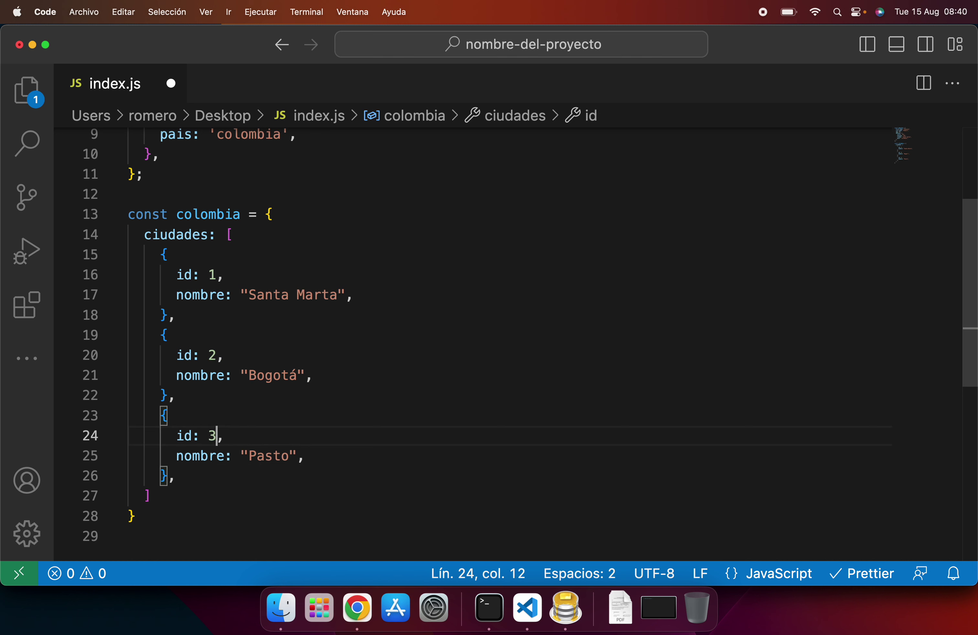
Step: Check the colombia and ciudades names, then return to the spreadsheet in Chrome
{"action": "mouse_move", "coordinate": [220, 223]}
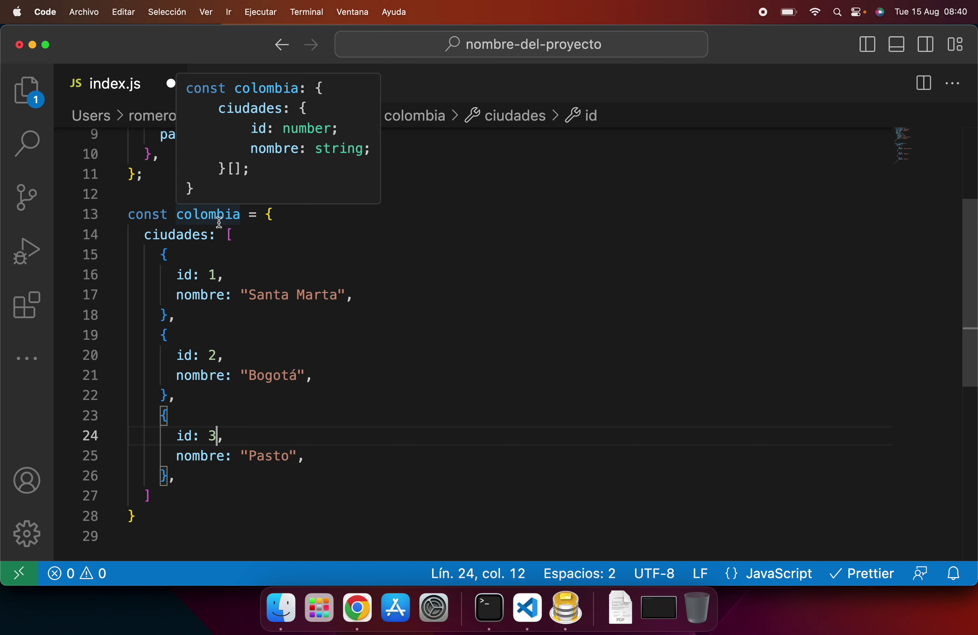
{"action": "double_click", "coordinate": [226, 216]}
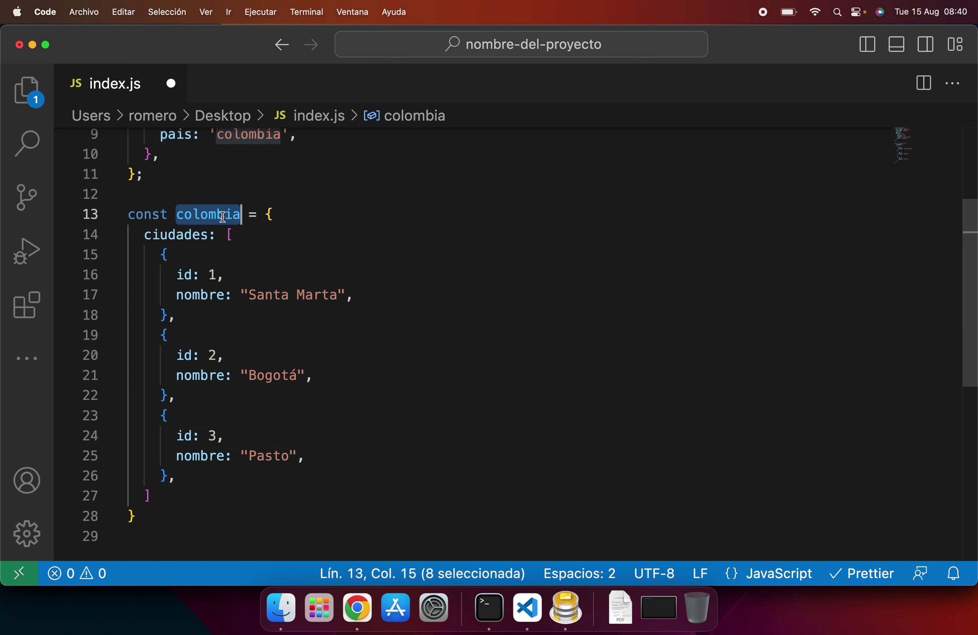
{"action": "double_click", "coordinate": [184, 235]}
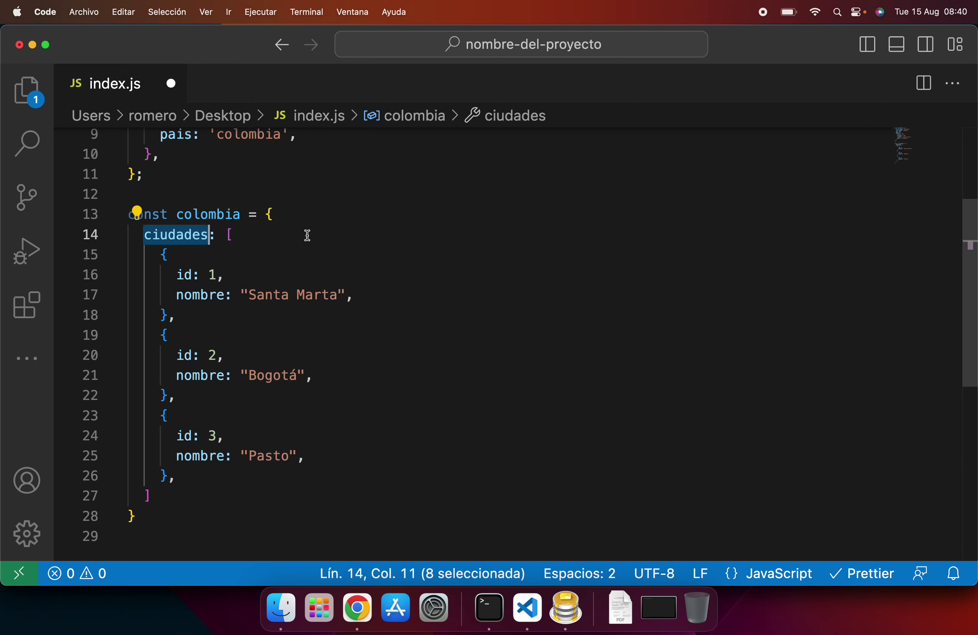
{"action": "left_click", "coordinate": [367, 606]}
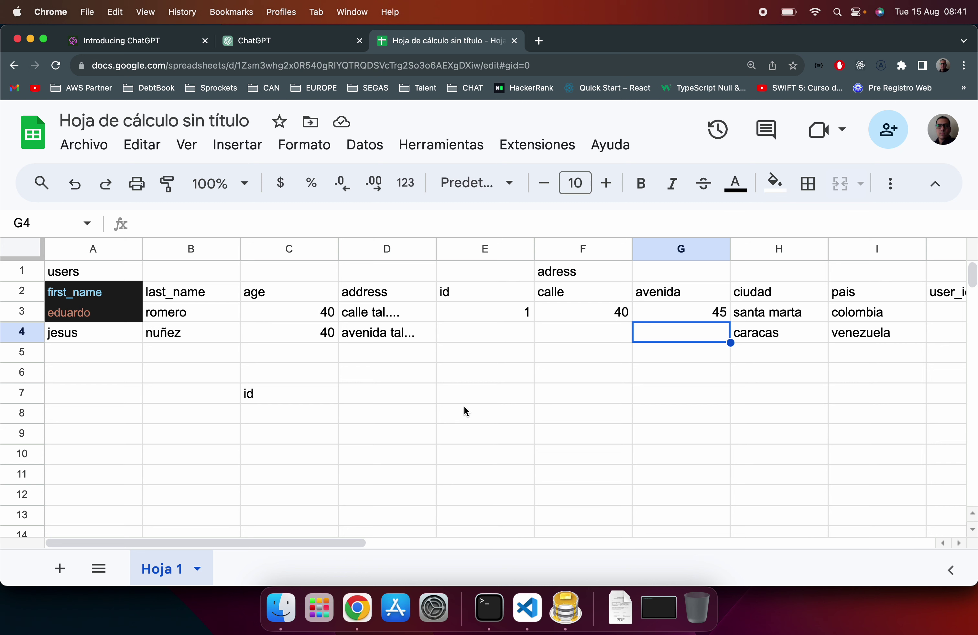
Step: Clear the old data in A1:J7 and enter the titles paises in A1 and ciudades in F1
{"action": "left_click", "coordinate": [84, 277]}
{"action": "left_click", "coordinate": [952, 388], "text": "shift"}
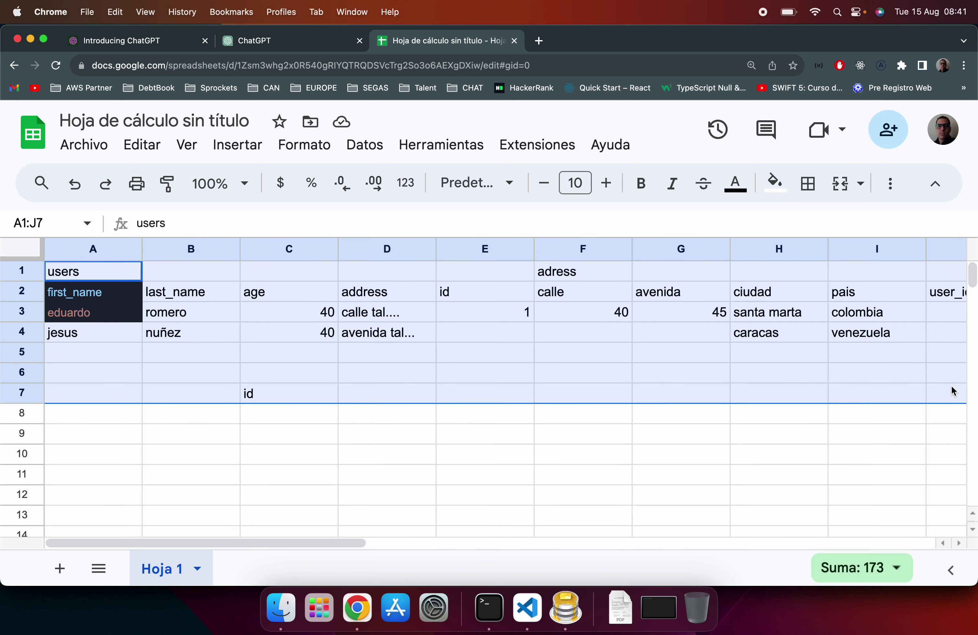
{"action": "key", "text": "BackSpace"}
{"action": "left_click", "coordinate": [118, 277]}
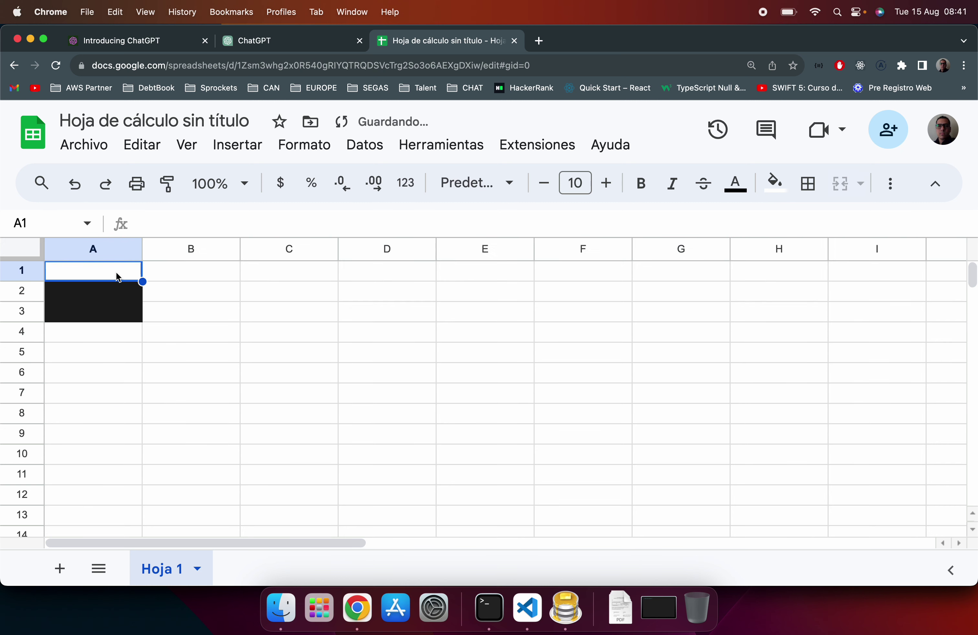
{"action": "type", "text": "paises"}
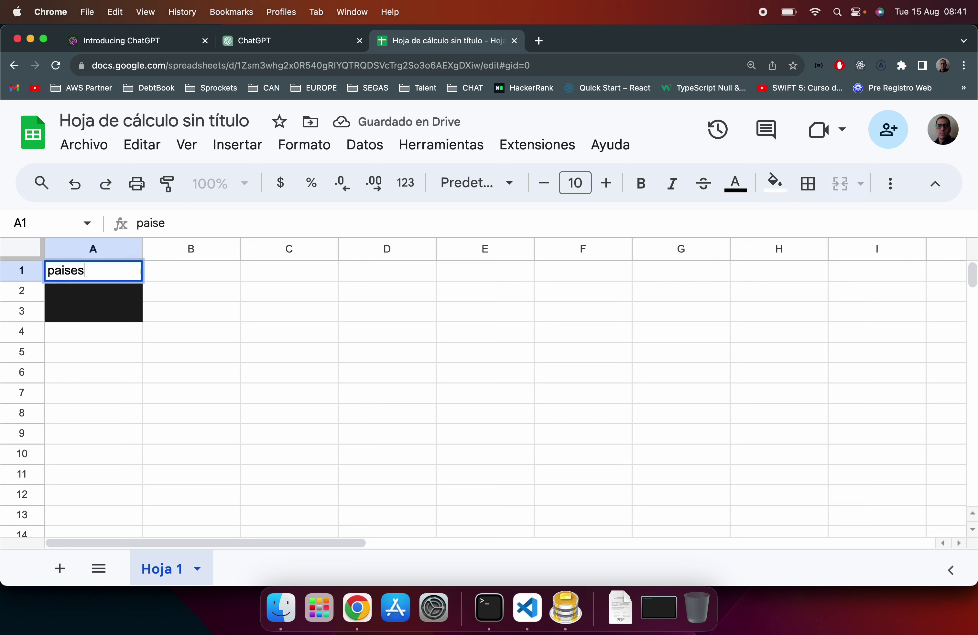
{"action": "key", "text": "Return"}
{"action": "left_click", "coordinate": [580, 275]}
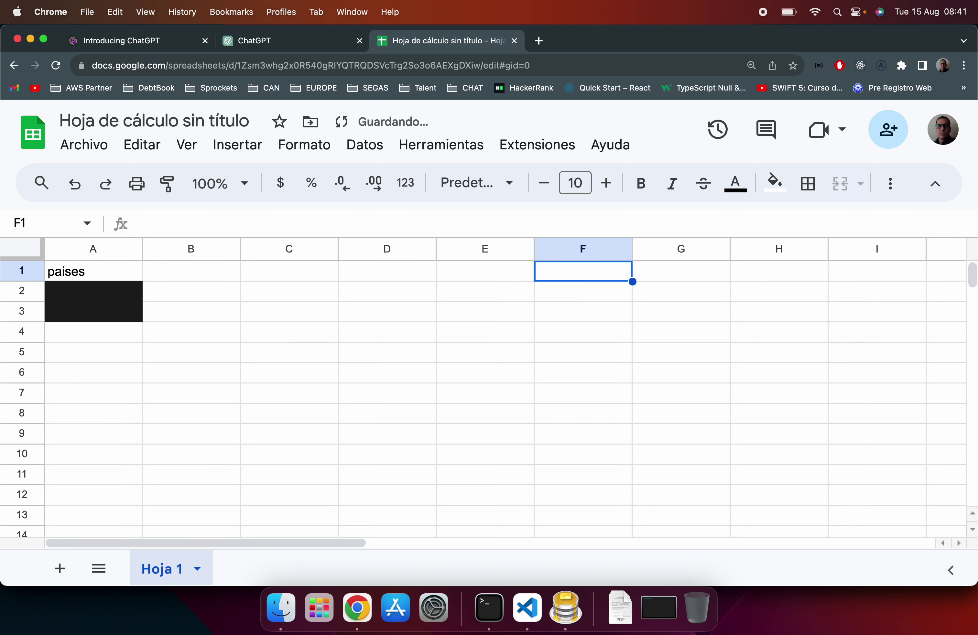
{"action": "type", "text": "ciudades"}
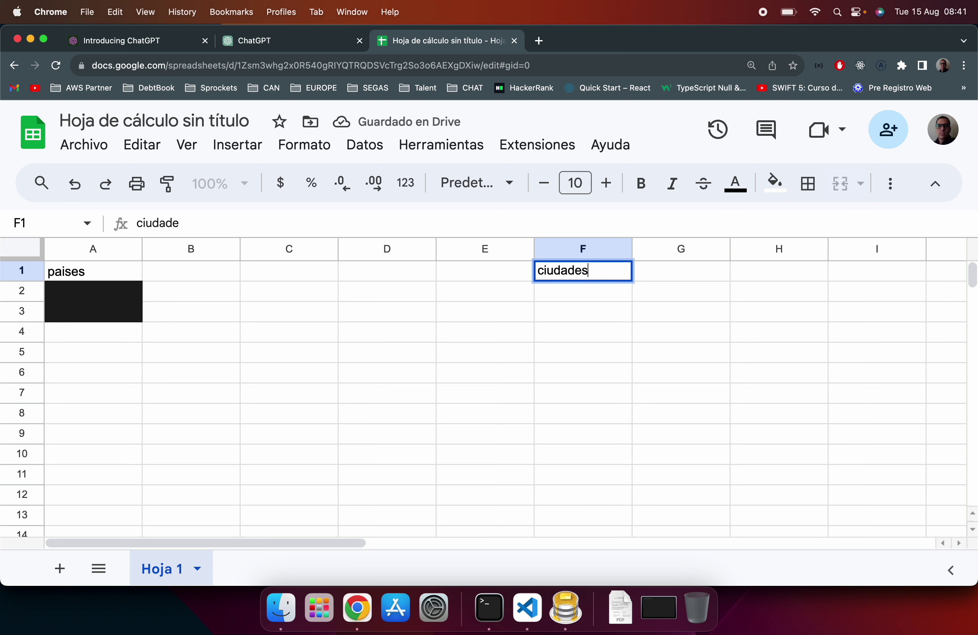
{"action": "key", "text": "Return"}
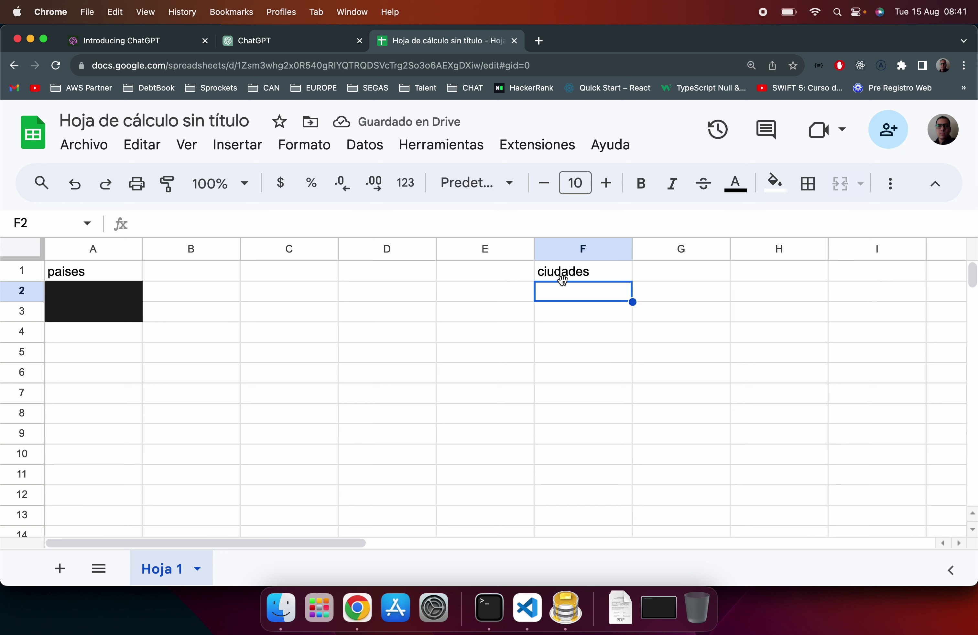
Step: Give A2:A3 a white fill and enter the id header in A2 in black text
{"action": "left_click_drag", "start_coordinate": [120, 293], "coordinate": [118, 315]}
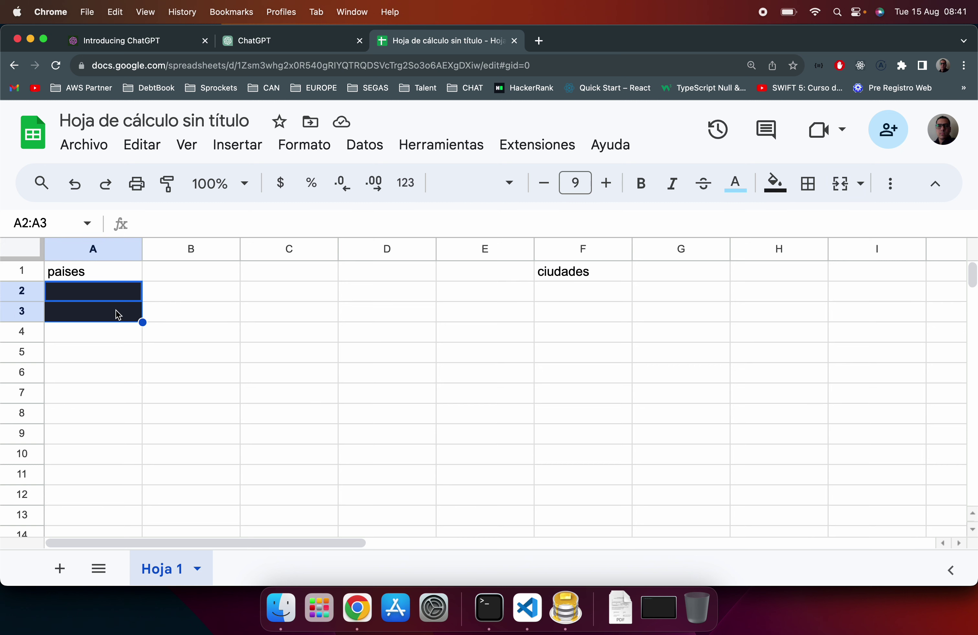
{"action": "left_click", "coordinate": [769, 182]}
{"action": "left_click", "coordinate": [770, 253]}
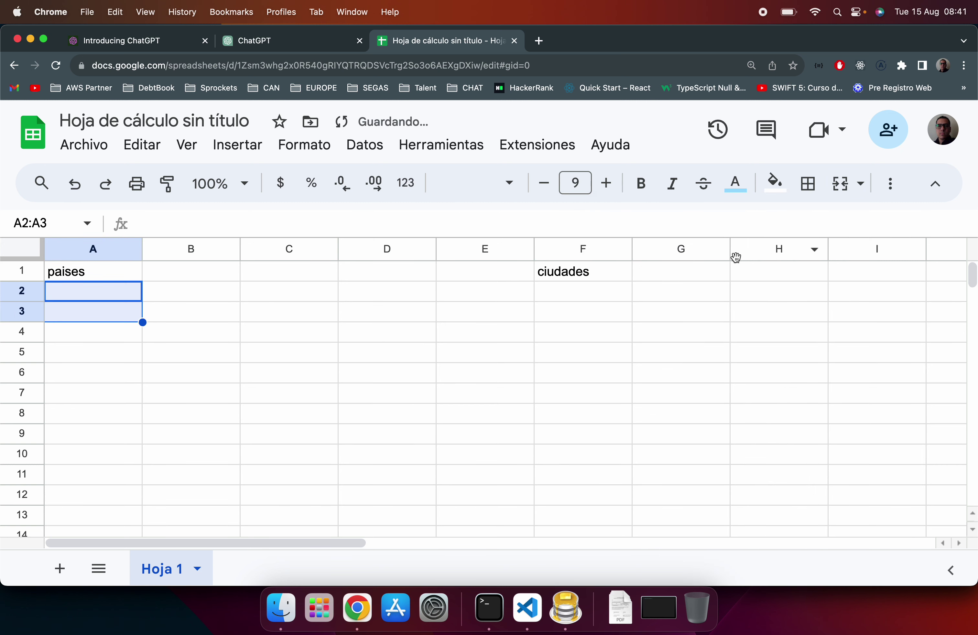
{"action": "left_click", "coordinate": [145, 284]}
{"action": "left_click", "coordinate": [92, 295]}
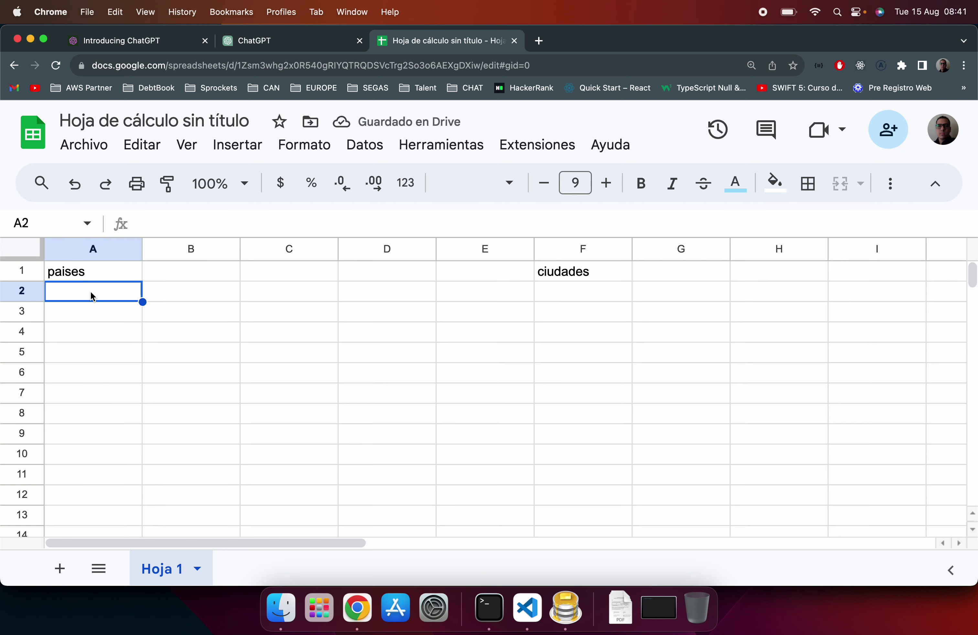
{"action": "type", "text": "id"}
{"action": "key", "text": "Return"}
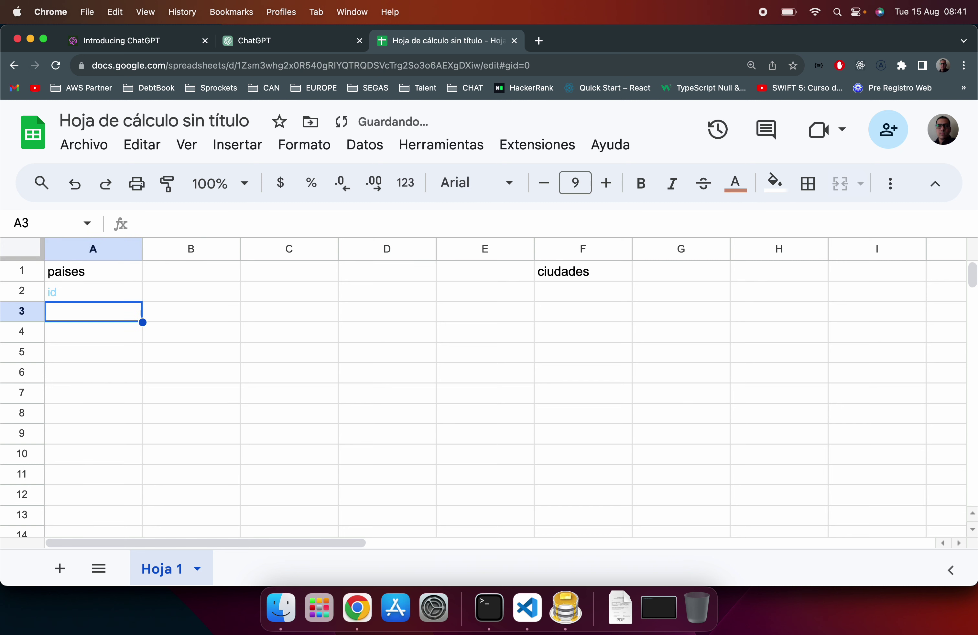
{"action": "left_click", "coordinate": [93, 296]}
{"action": "left_click", "coordinate": [735, 182]}
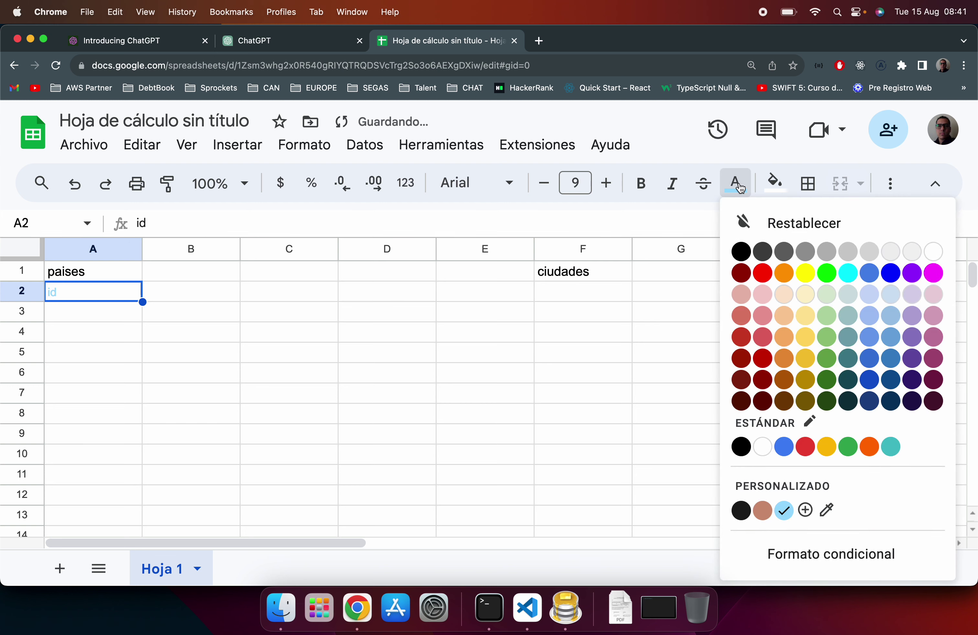
{"action": "left_click", "coordinate": [750, 251]}
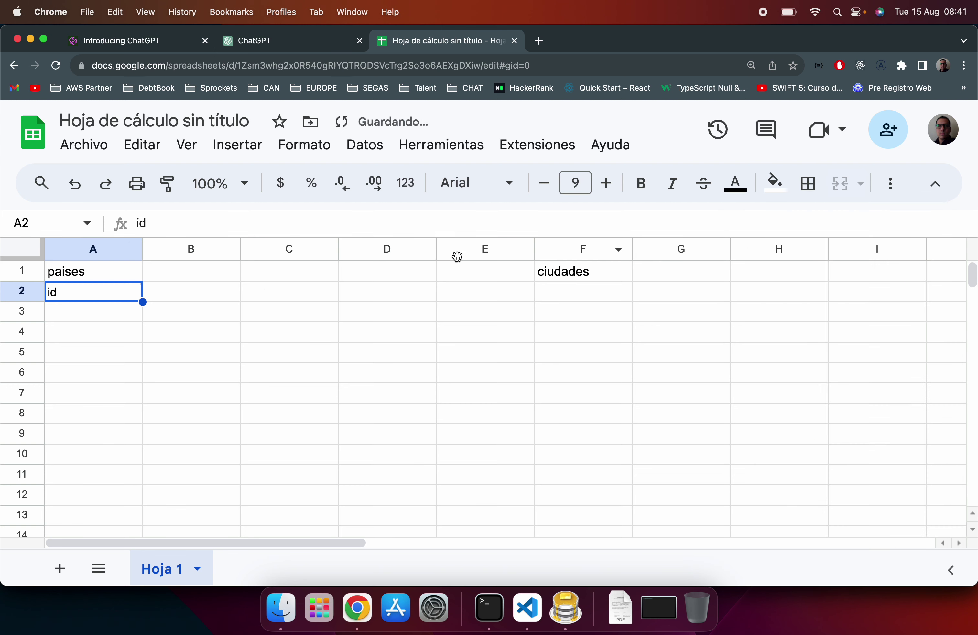
{"action": "left_click", "coordinate": [183, 275]}
Step: Add the nombre header in B2 and the ids 1, 2, 3 in A3:A5
{"action": "left_click", "coordinate": [169, 291]}
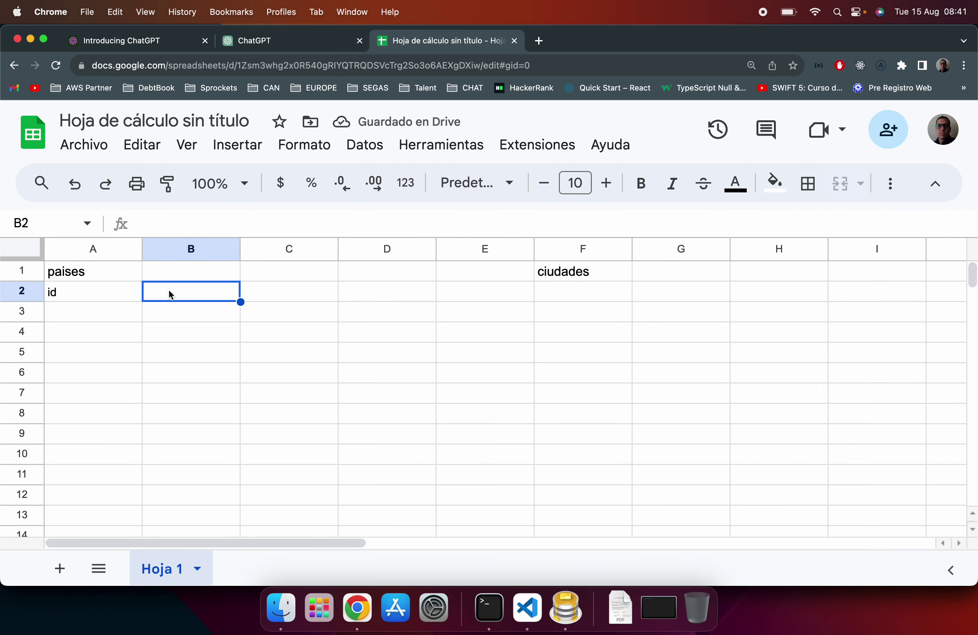
{"action": "type", "text": "nombre"}
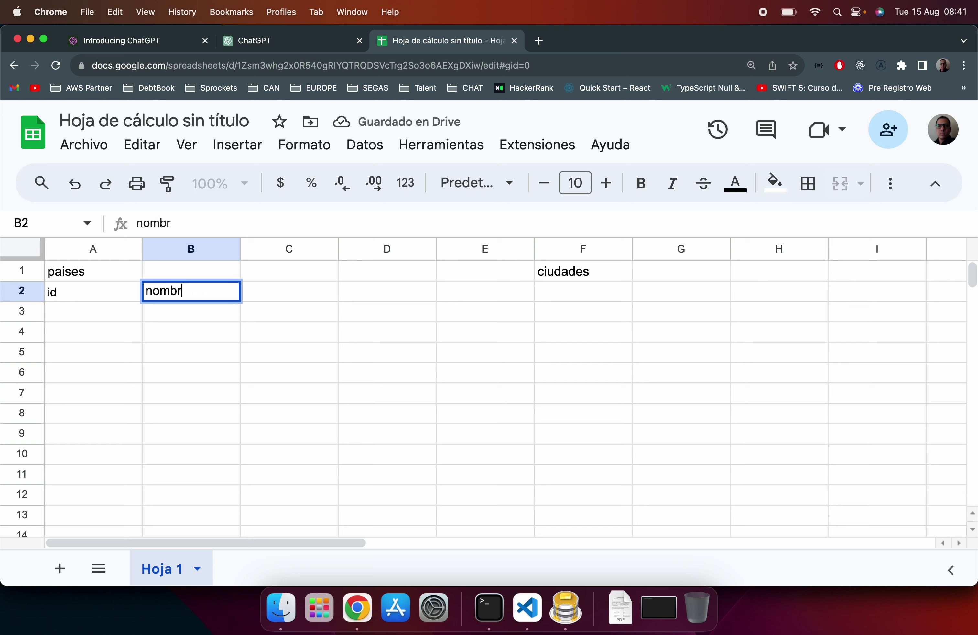
{"action": "key", "text": "Return"}
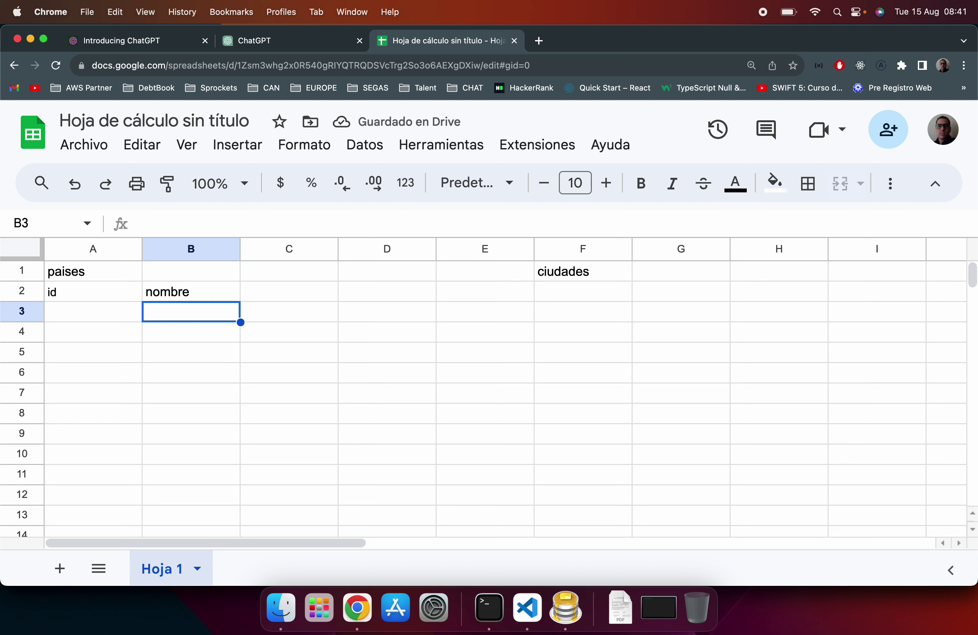
{"action": "left_click", "coordinate": [92, 312]}
{"action": "type", "text": "1"}
{"action": "key", "text": "Return"}
{"action": "type", "text": "2"}
{"action": "key", "text": "Return"}
{"action": "type", "text": "3"}
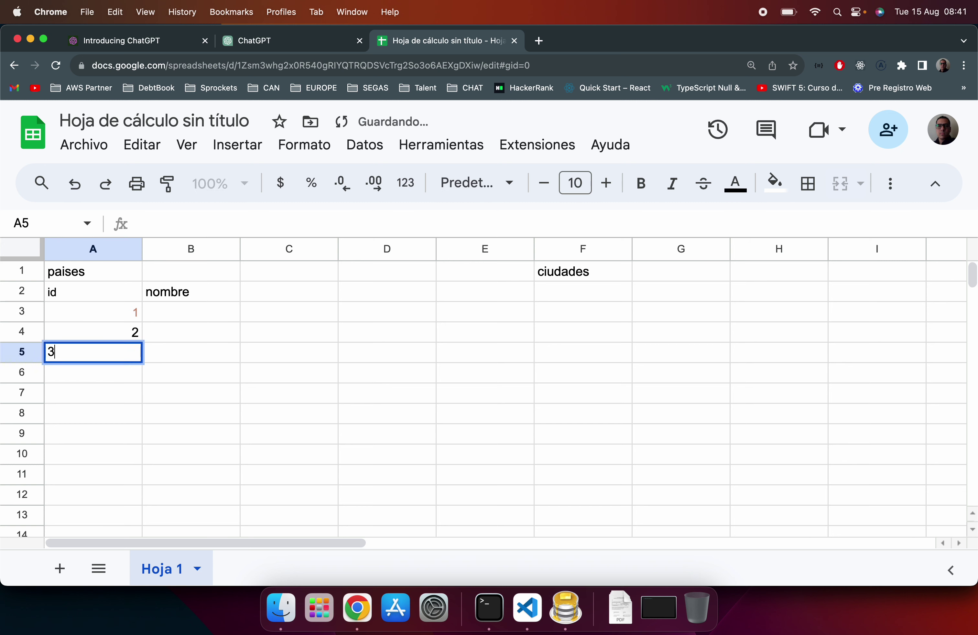
{"action": "key", "text": "Return"}
{"action": "key", "text": "Up"}
{"action": "key", "text": "Up"}
{"action": "key", "text": "Up"}
Step: Enter venezuela, colombia and chile in B3:B5, then select the A1:B5 table
{"action": "key", "text": "Right"}
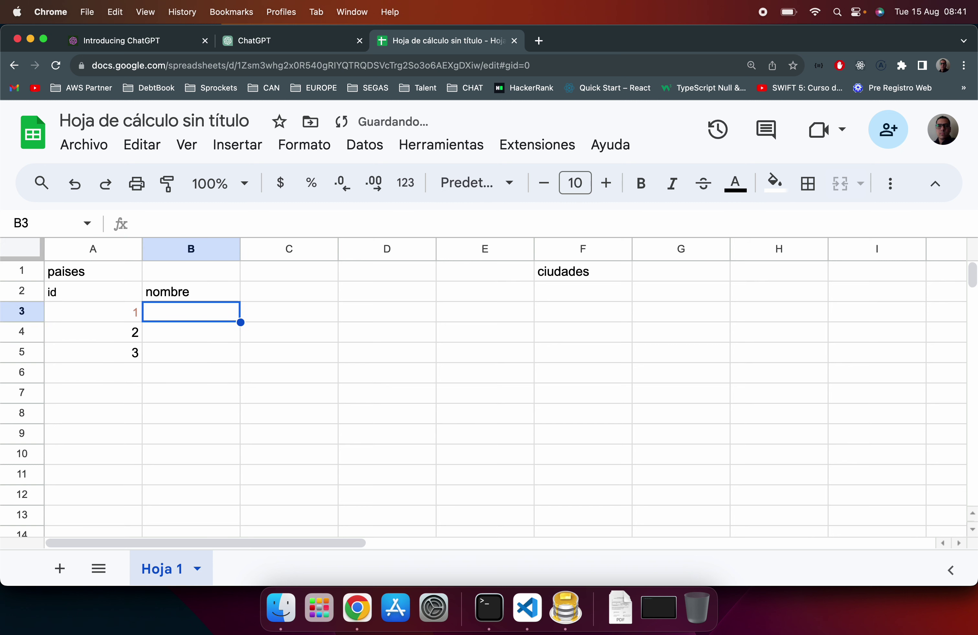
{"action": "type", "text": "venezuela"}
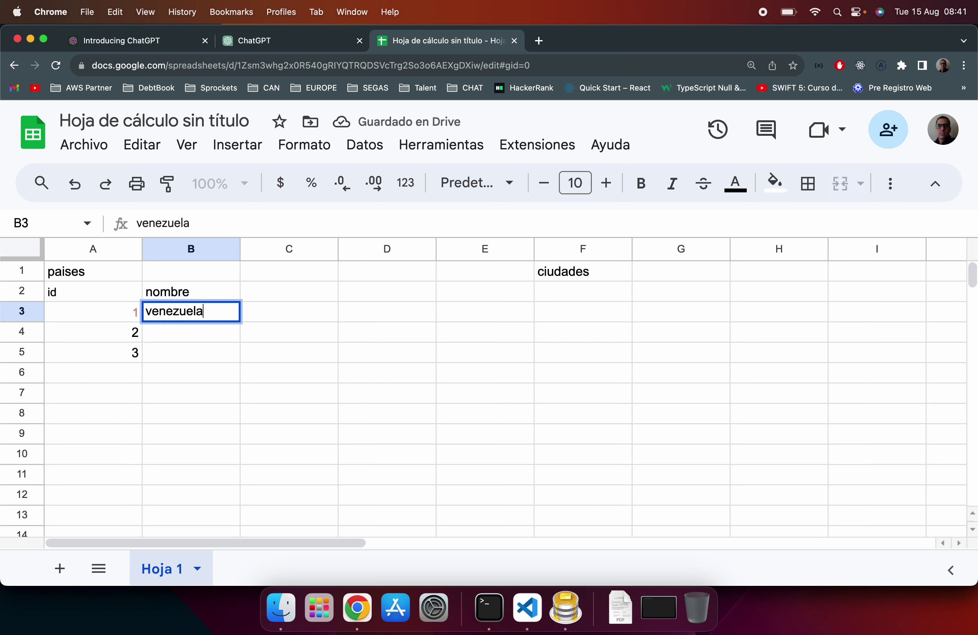
{"action": "key", "text": "Return"}
{"action": "type", "text": "colombia"}
{"action": "key", "text": "Return"}
{"action": "type", "text": "chile"}
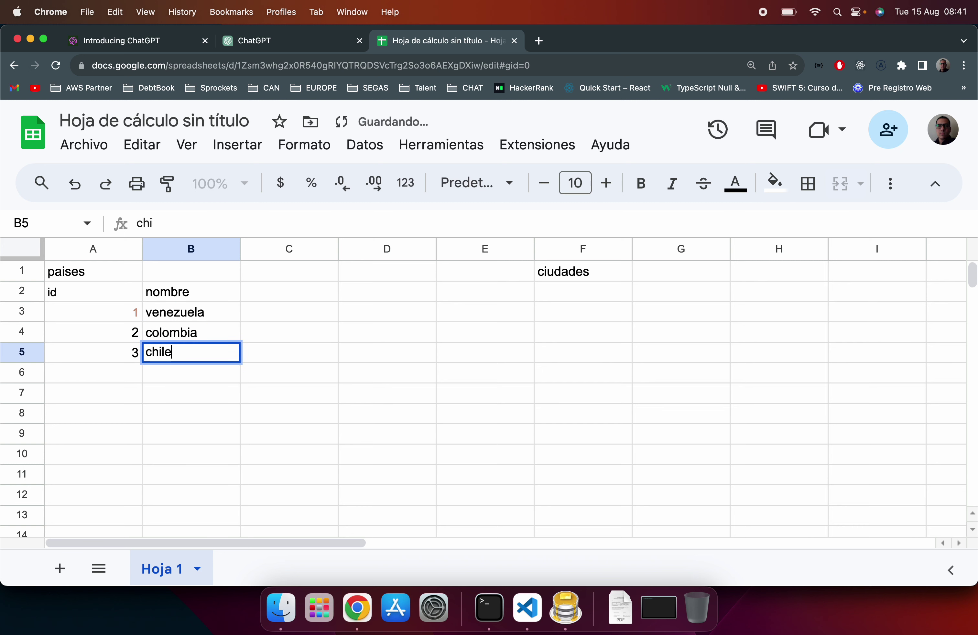
{"action": "key", "text": "Return"}
{"action": "left_click", "coordinate": [81, 276]}
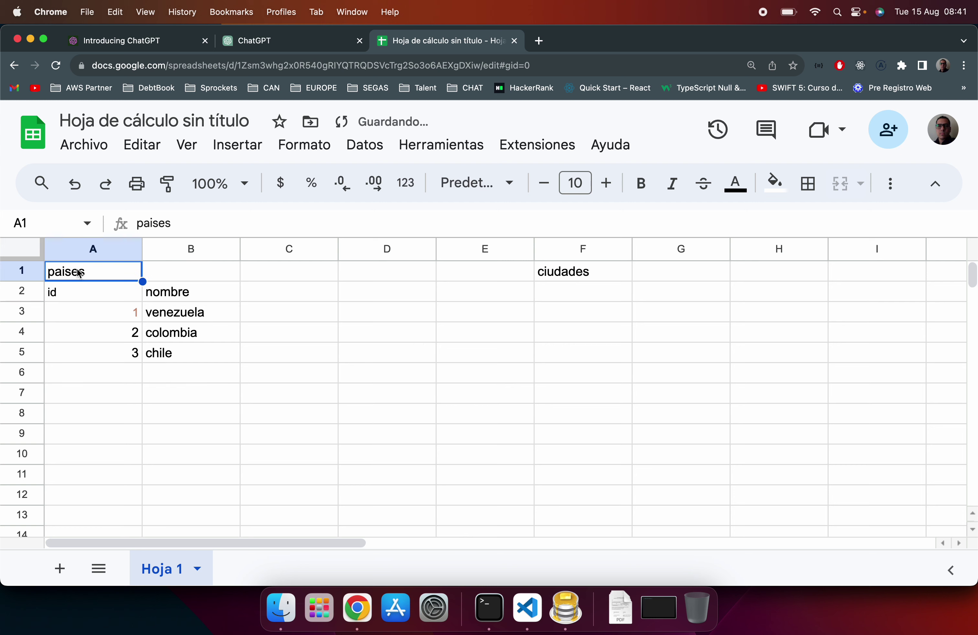
{"action": "left_click", "coordinate": [181, 351], "text": "shift"}
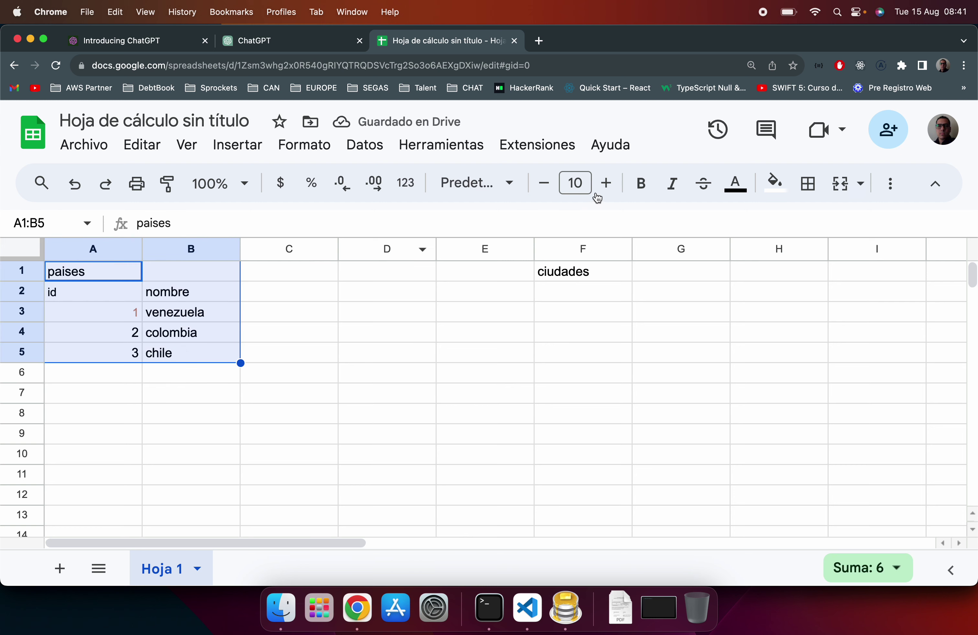
Step: Put all borders on the paises table, then enter ciudades in D1 and the id header in D2
{"action": "left_click", "coordinate": [808, 183]}
{"action": "left_click", "coordinate": [626, 226]}
{"action": "left_click", "coordinate": [568, 273]}
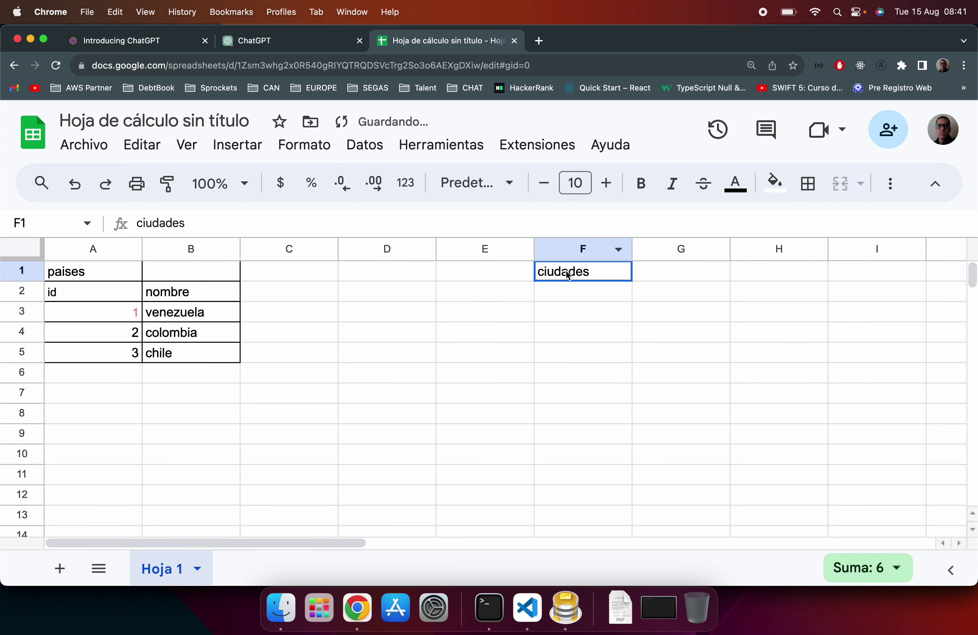
{"action": "left_click", "coordinate": [571, 297]}
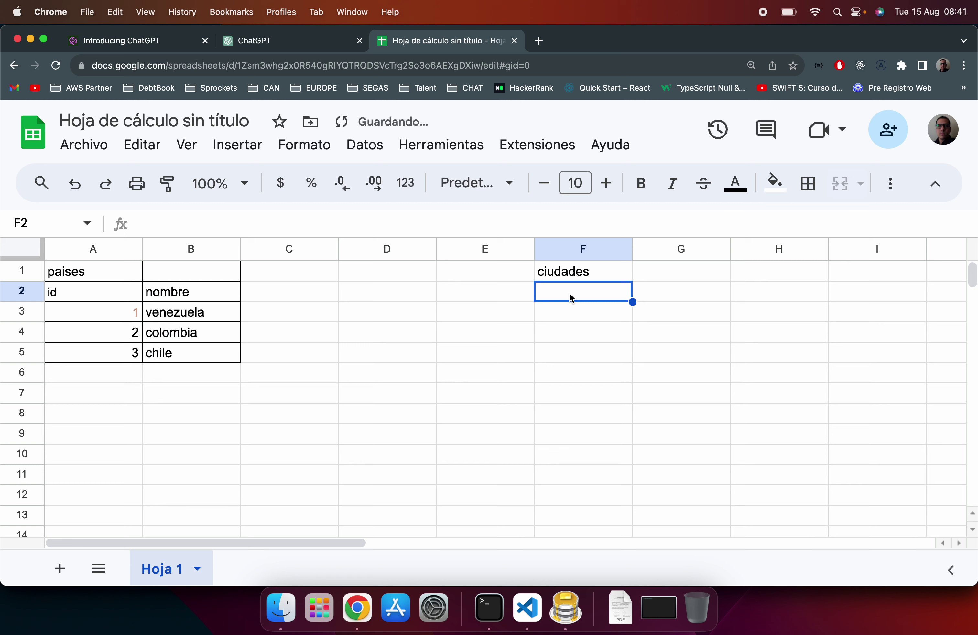
{"action": "left_click", "coordinate": [380, 297]}
{"action": "type", "text": "id"}
{"action": "key", "text": "Return"}
{"action": "key", "text": "Up"}
{"action": "key", "text": "Up"}
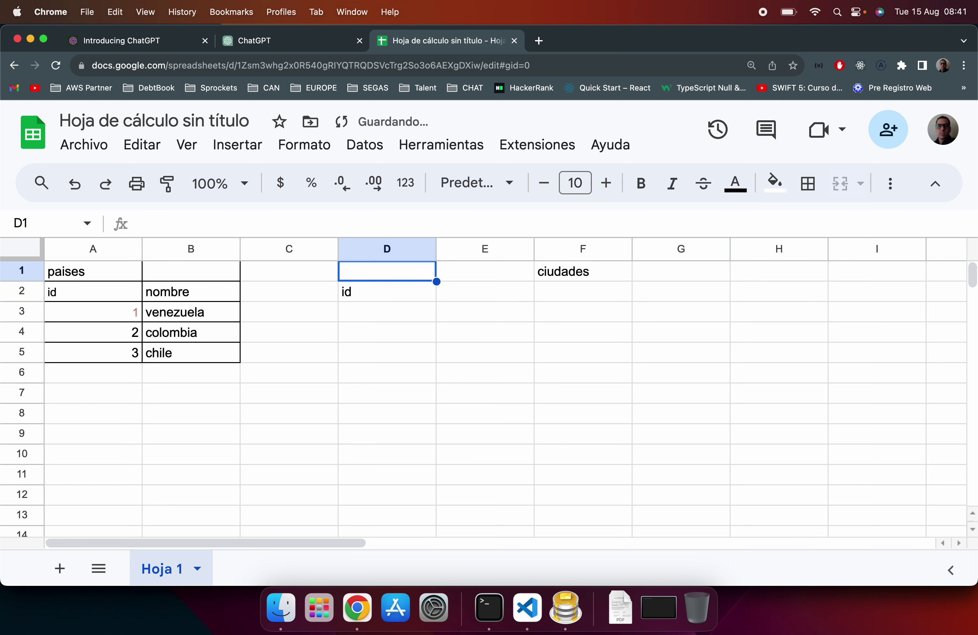
{"action": "type", "text": "ciudades"}
{"action": "key", "text": "Return"}
Step: Fill city ids 1, 2, 3 in D3:D5 and add the nombre and pais_id headers in E2:F2
{"action": "key", "text": "Down"}
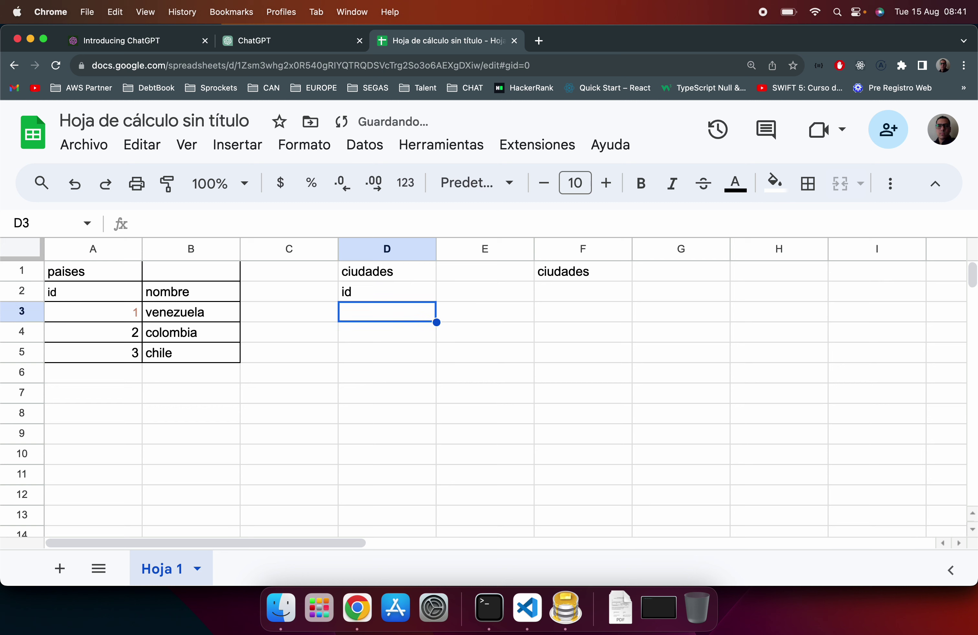
{"action": "type", "text": "1"}
{"action": "key", "text": "Return"}
{"action": "type", "text": "2"}
{"action": "key", "text": "Return"}
{"action": "type", "text": "3"}
{"action": "key", "text": "Return"}
{"action": "key", "text": "Up"}
{"action": "key", "text": "Up"}
{"action": "key", "text": "Up"}
{"action": "key", "text": "Up"}
{"action": "left_click", "coordinate": [485, 291]}
{"action": "type", "text": "nombre"}
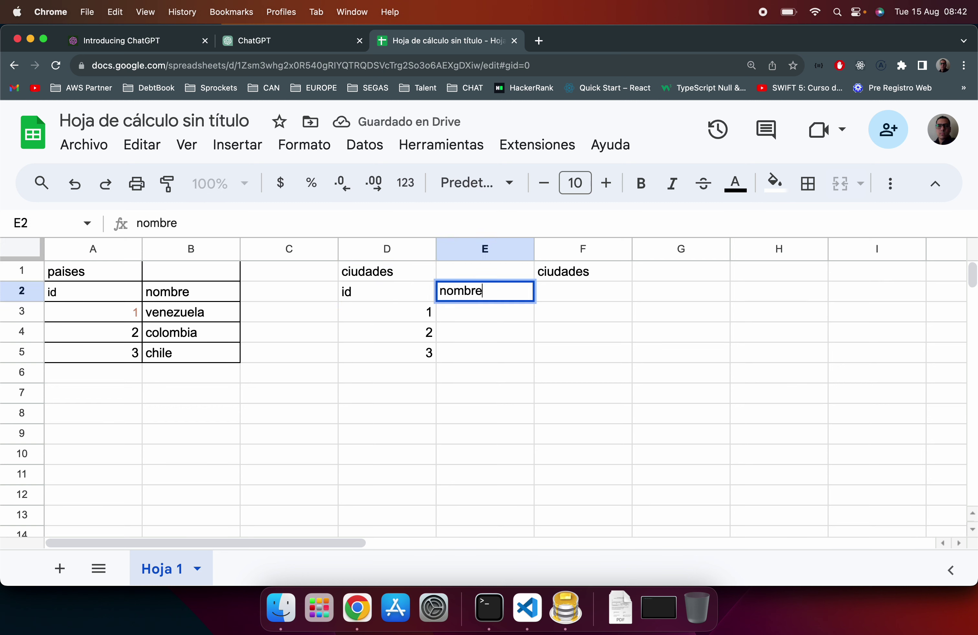
{"action": "key", "text": "Return"}
{"action": "left_click", "coordinate": [583, 291]}
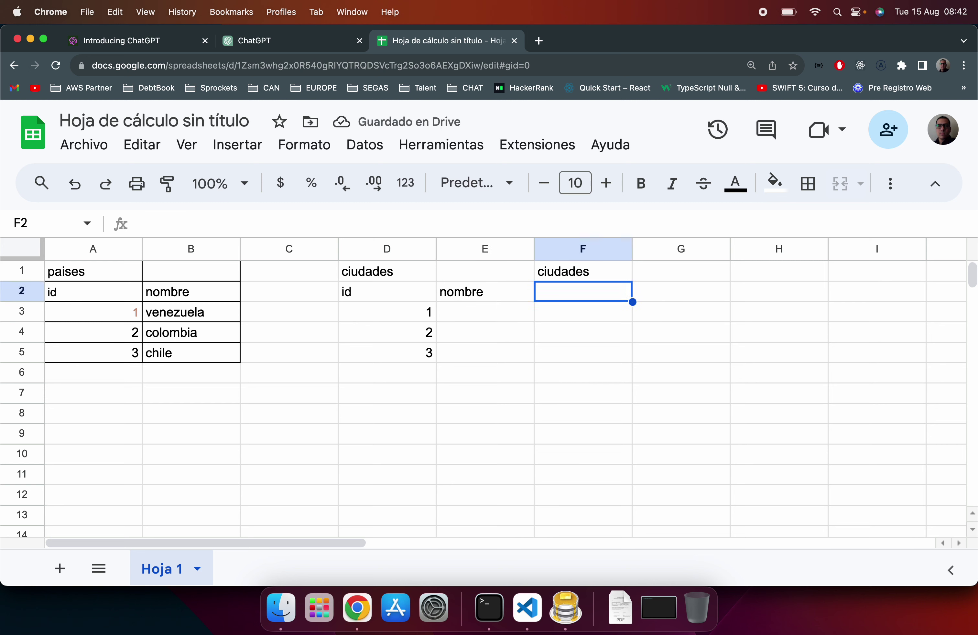
{"action": "type", "text": "pais_id"}
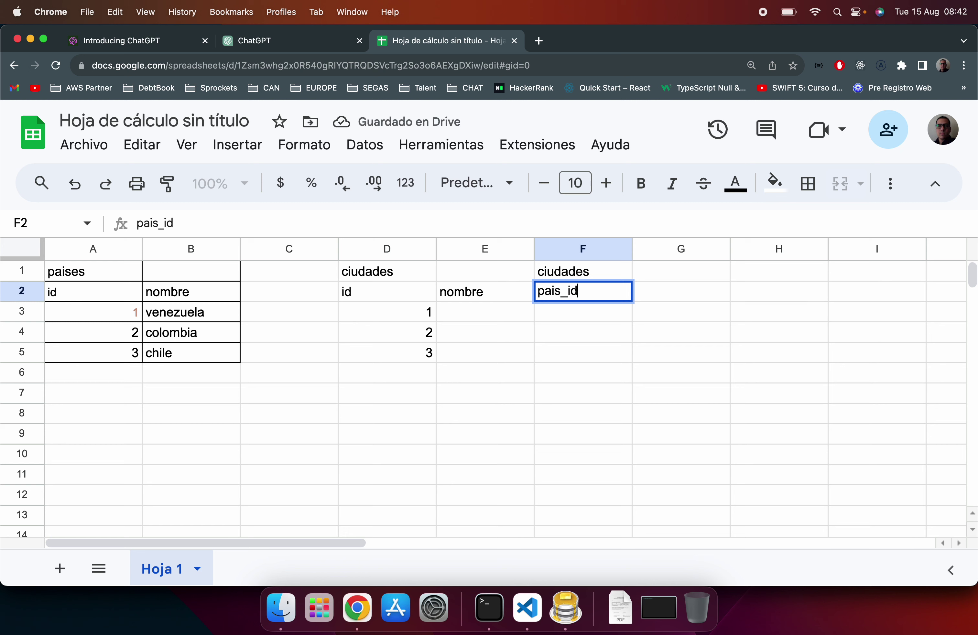
Step: Delete the stray ciudades label in F1, border all cells of D1:F6, and type santa marta in E3
{"action": "left_click", "coordinate": [601, 274]}
{"action": "key", "text": "BackSpace"}
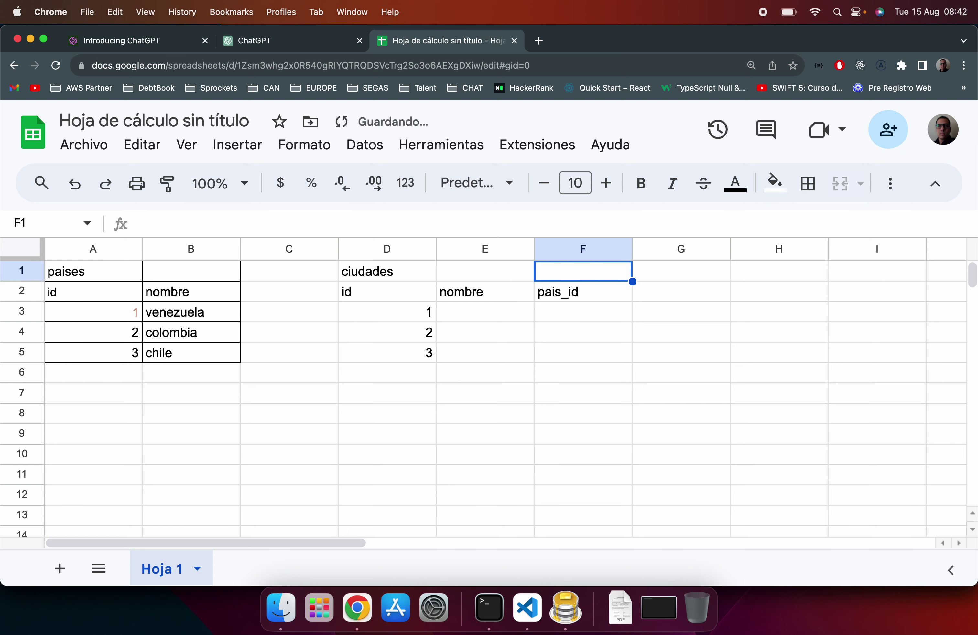
{"action": "left_click", "coordinate": [366, 272]}
{"action": "left_click", "coordinate": [585, 371], "text": "shift"}
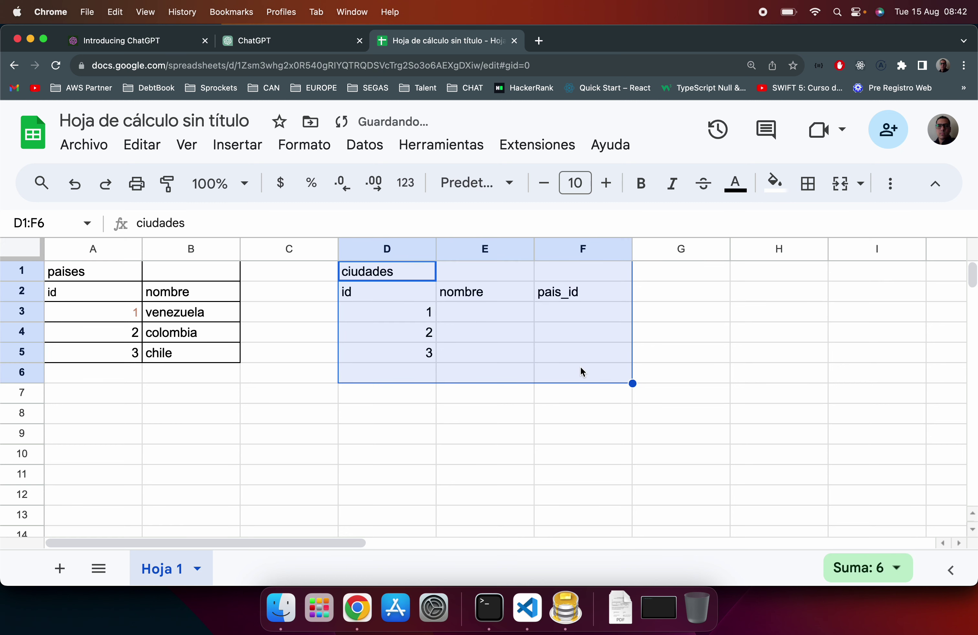
{"action": "left_click", "coordinate": [808, 184]}
{"action": "left_click", "coordinate": [625, 225]}
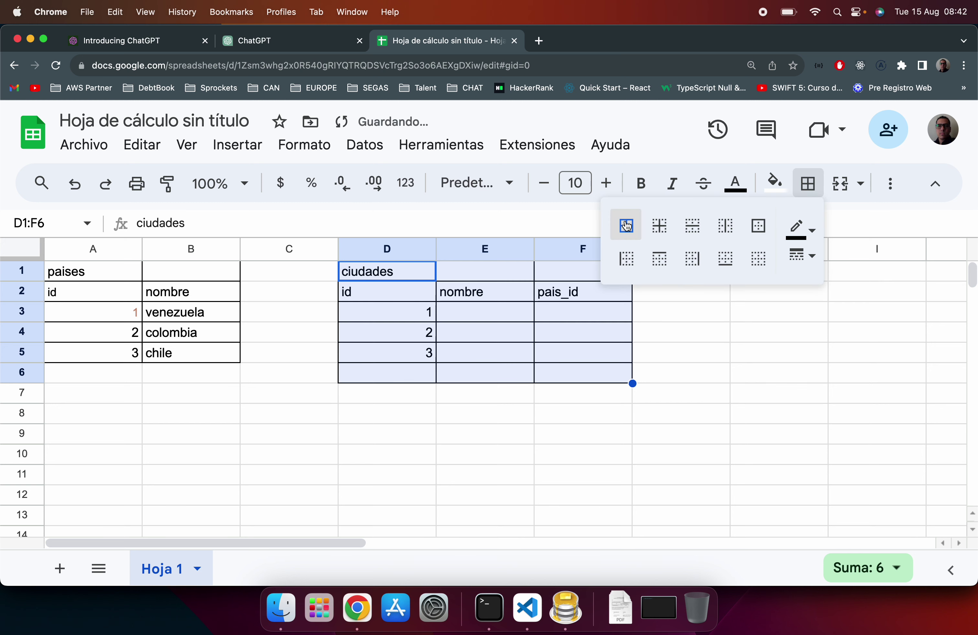
{"action": "left_click", "coordinate": [478, 312]}
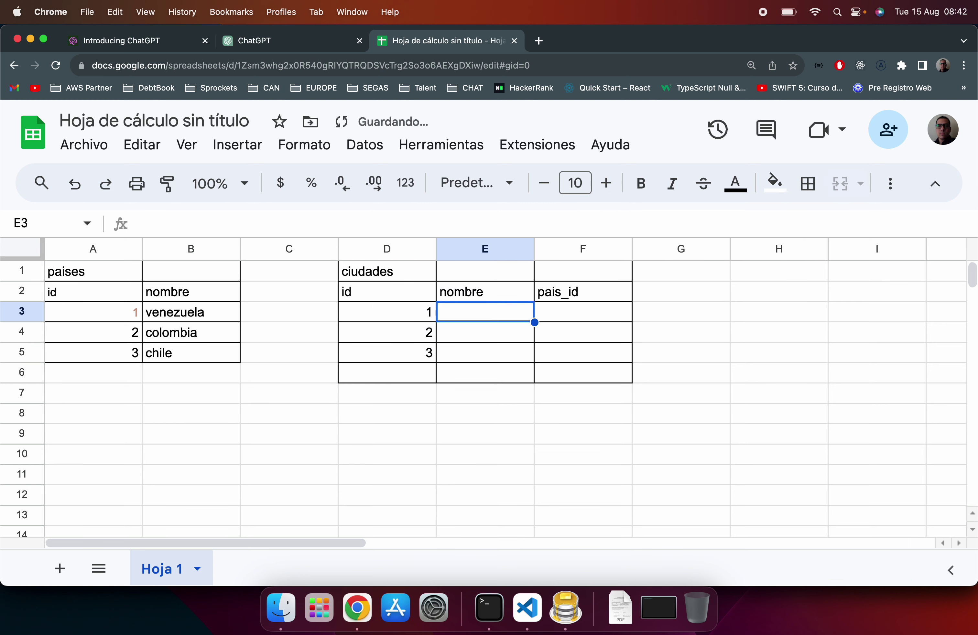
{"action": "type", "text": "santa marta"}
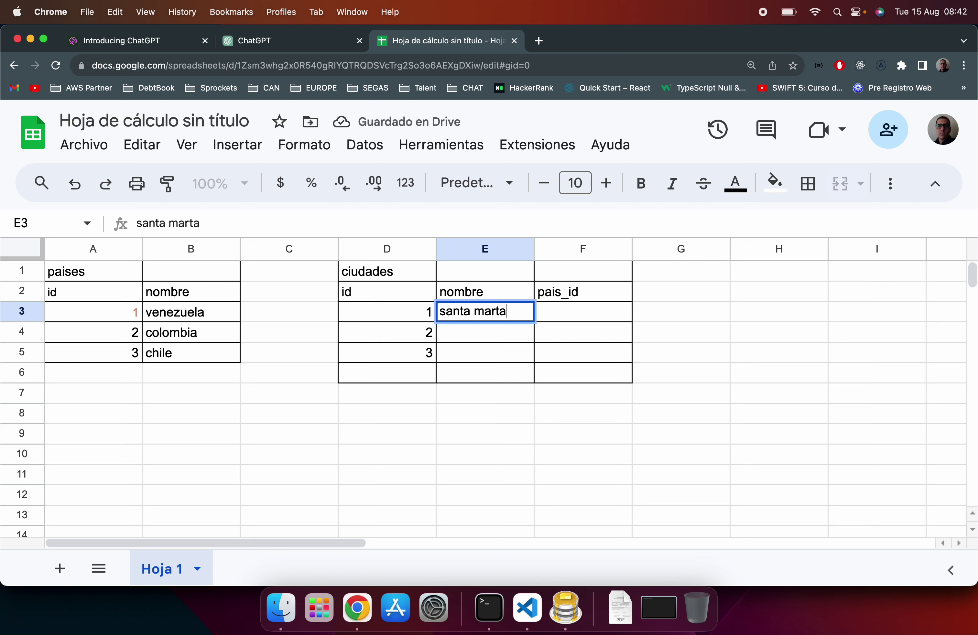
Step: Commit santa marta and give it pais_id 2 after checking colombia's id in paises
{"action": "left_click", "coordinate": [589, 320]}
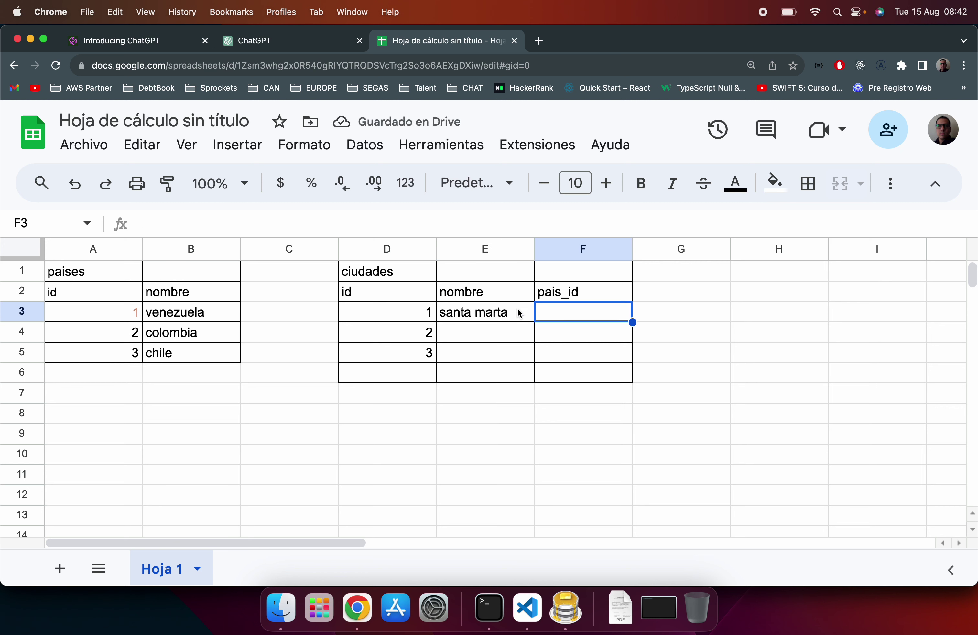
{"action": "left_click", "coordinate": [140, 338]}
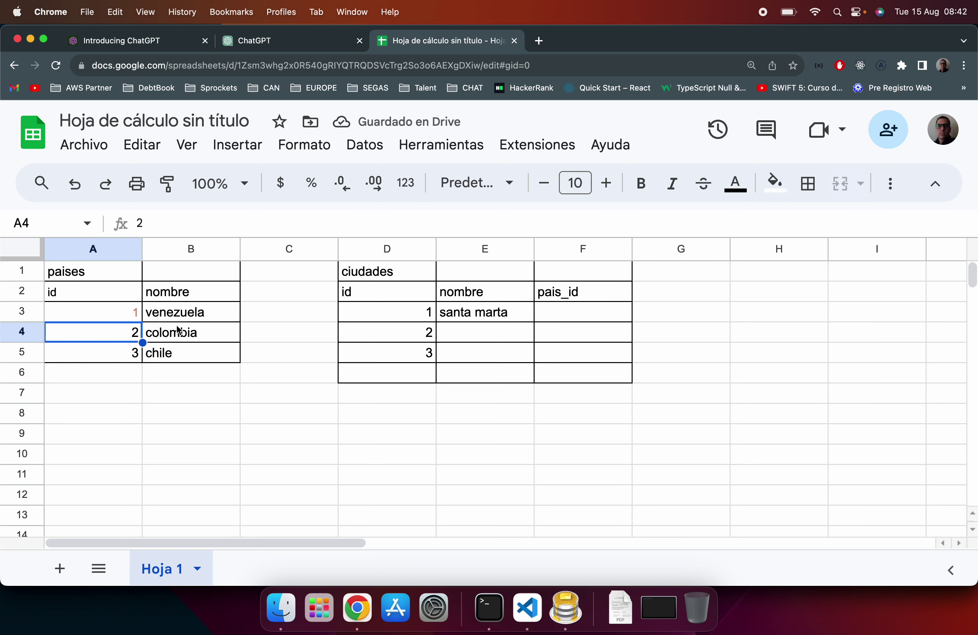
{"action": "left_click", "coordinate": [586, 319]}
{"action": "type", "text": "2"}
{"action": "key", "text": "Return"}
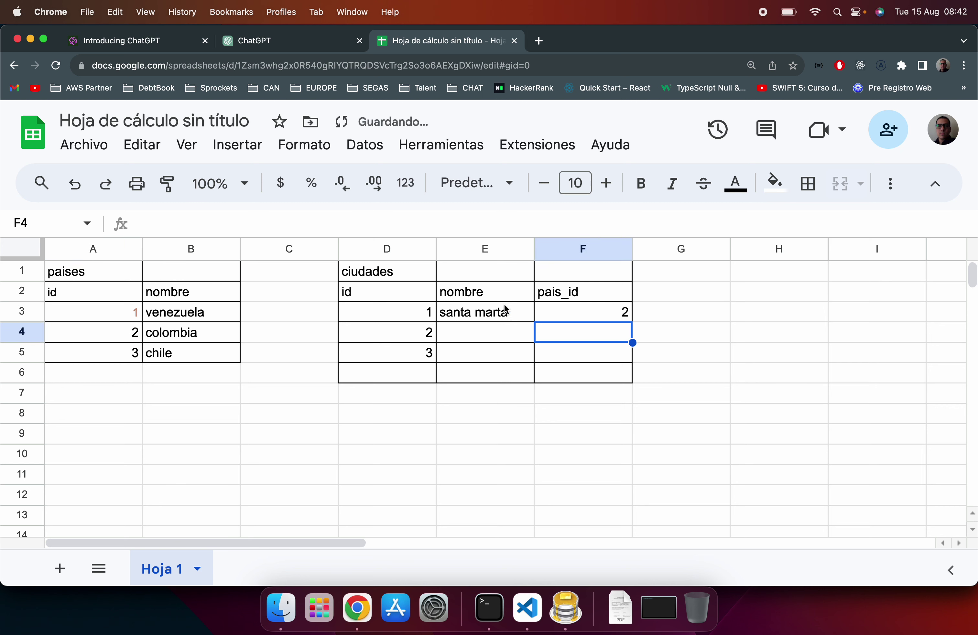
Step: Enter bogota in E4 with pais_id 2 in F4
{"action": "left_click", "coordinate": [490, 339]}
{"action": "type", "text": "past"}
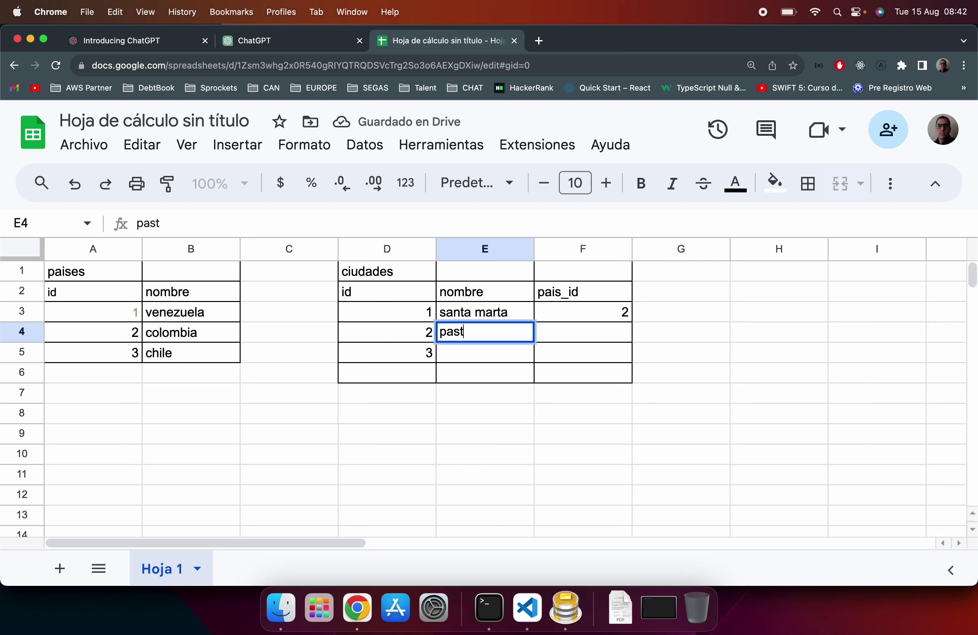
{"action": "type", "text": "o"}
{"action": "key", "text": "BackSpace"}
{"action": "key", "text": "BackSpace"}
{"action": "key", "text": "BackSpace"}
{"action": "key", "text": "BackSpace"}
{"action": "key", "text": "BackSpace"}
{"action": "type", "text": "bogota"}
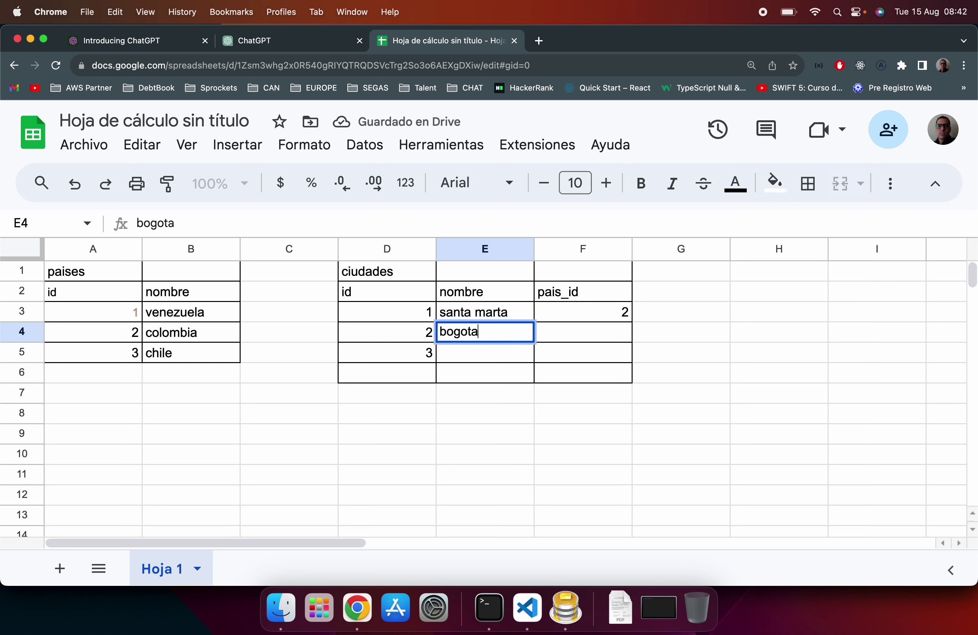
{"action": "key", "text": "Return"}
{"action": "key", "text": "Up"}
{"action": "key", "text": "Right"}
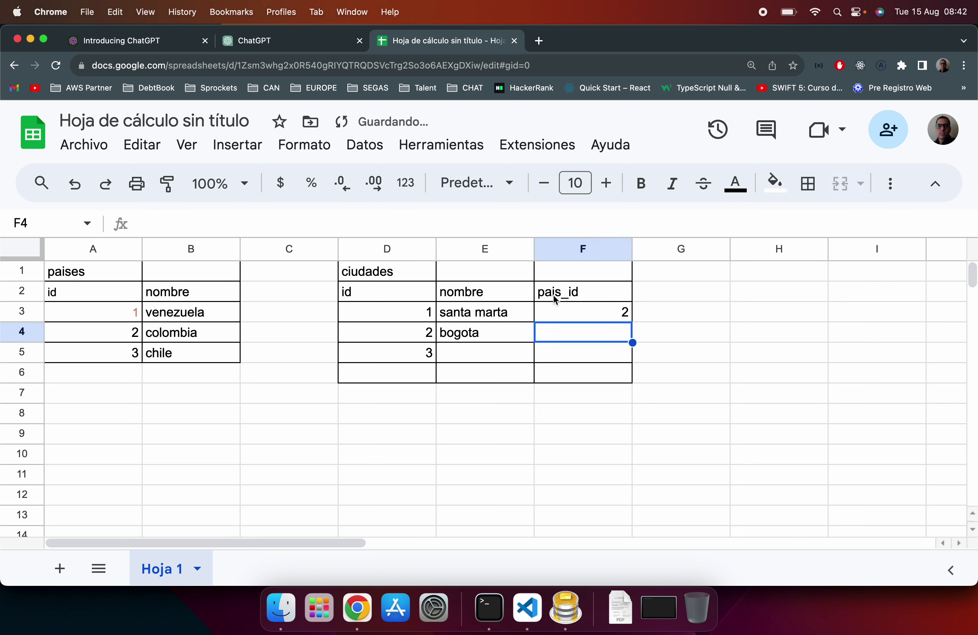
{"action": "type", "text": "2"}
{"action": "key", "text": "Return"}
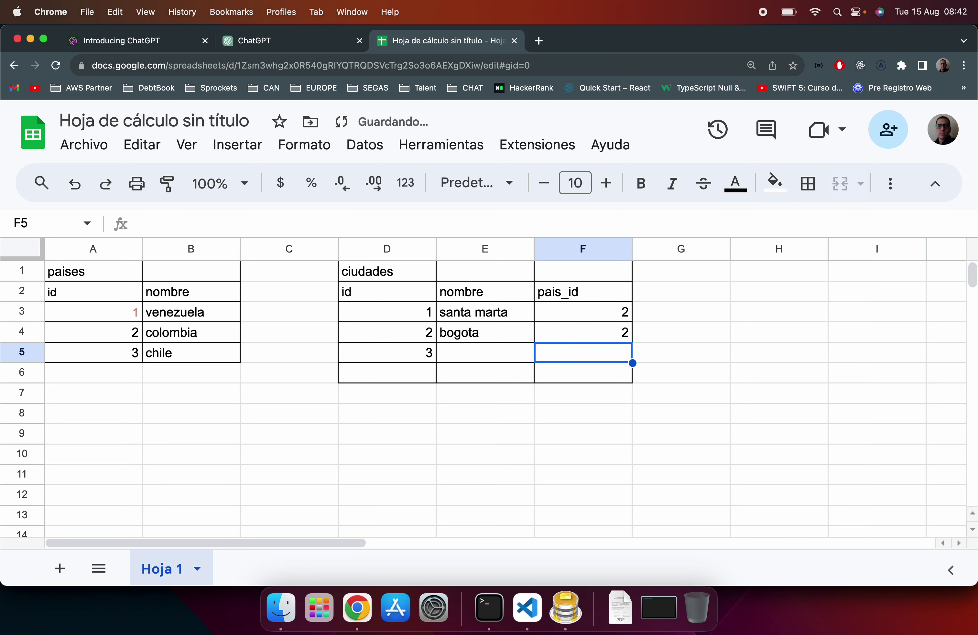
Step: Replace the pais_id values in F3, F4 and F5 with colombia
{"action": "left_click", "coordinate": [626, 312]}
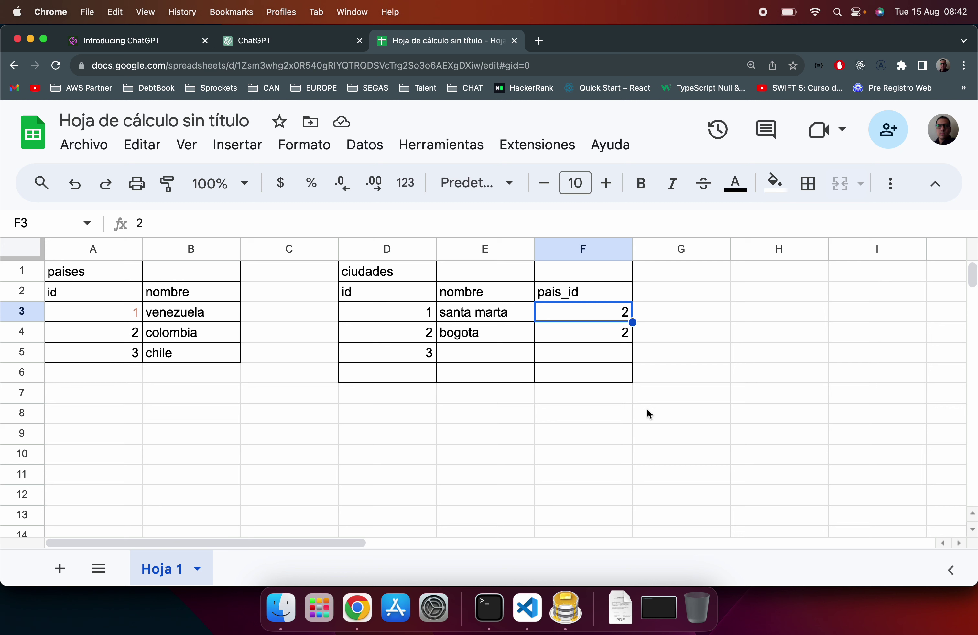
{"action": "type", "text": "colombia"}
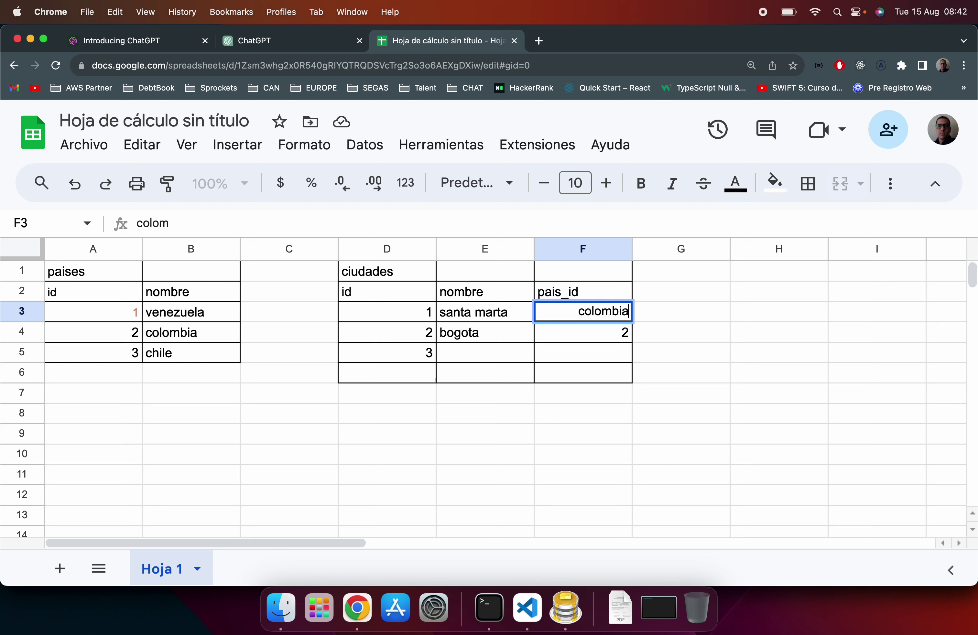
{"action": "key", "text": "Return"}
{"action": "type", "text": "colombia"}
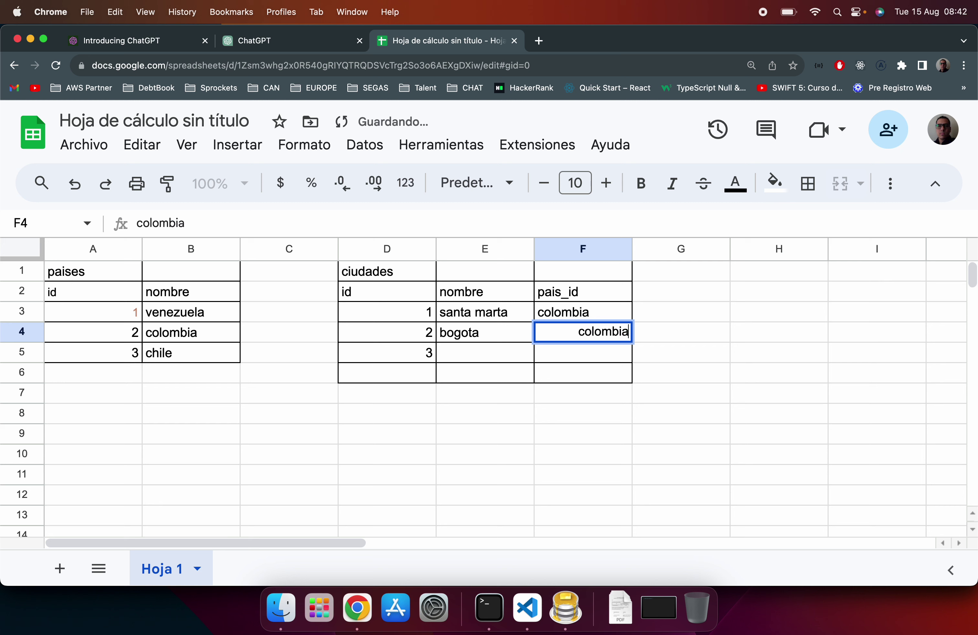
{"action": "key", "text": "Return"}
{"action": "type", "text": "colombia"}
{"action": "key", "text": "Return"}
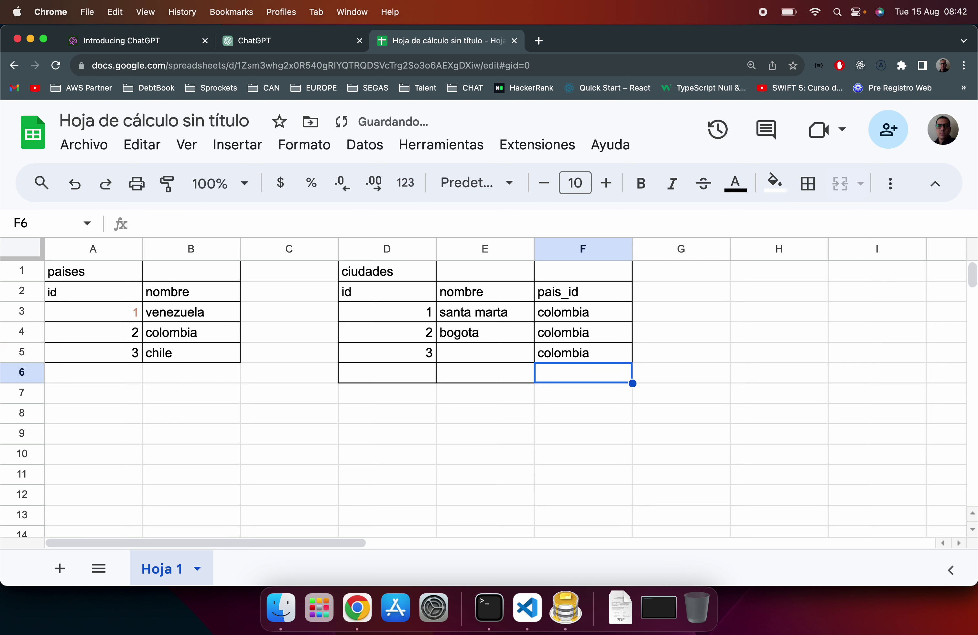
Step: Enter pasto in E5, then check colombia's id 2 in the paises table
{"action": "left_click", "coordinate": [485, 353]}
{"action": "type", "text": "pasto"}
{"action": "key", "text": "Return"}
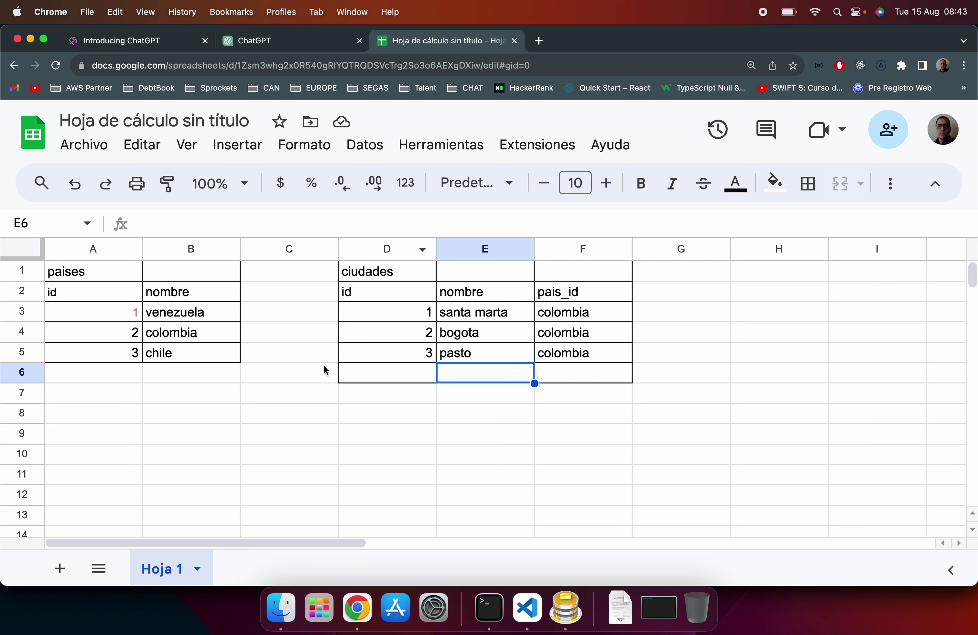
{"action": "left_click", "coordinate": [197, 334]}
{"action": "left_click", "coordinate": [138, 335]}
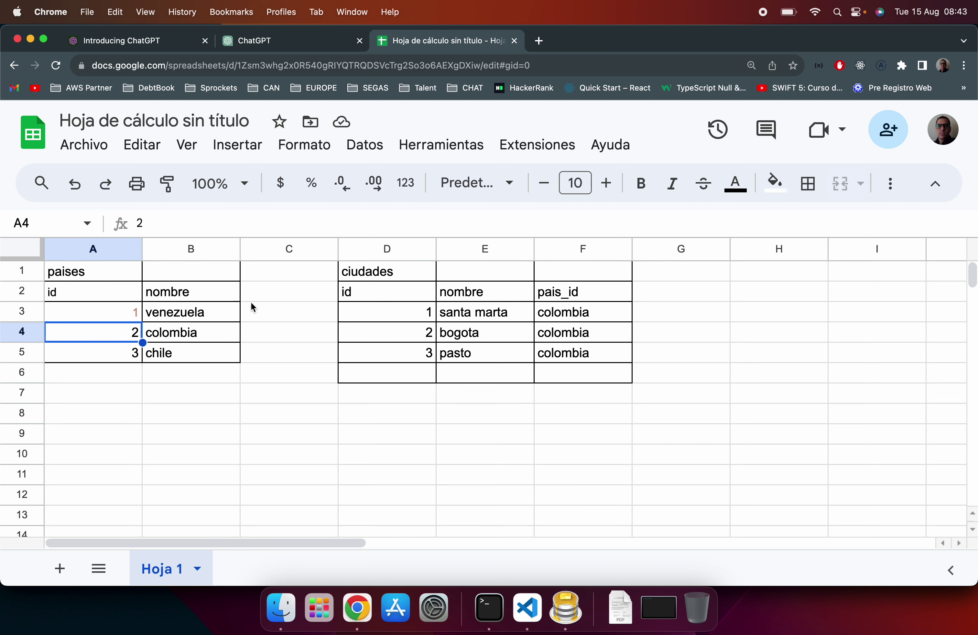
Step: Set the pais_id in F3, F4 and F5 back to 2
{"action": "left_click", "coordinate": [586, 317]}
{"action": "type", "text": "2"}
{"action": "key", "text": "Return"}
{"action": "type", "text": "2"}
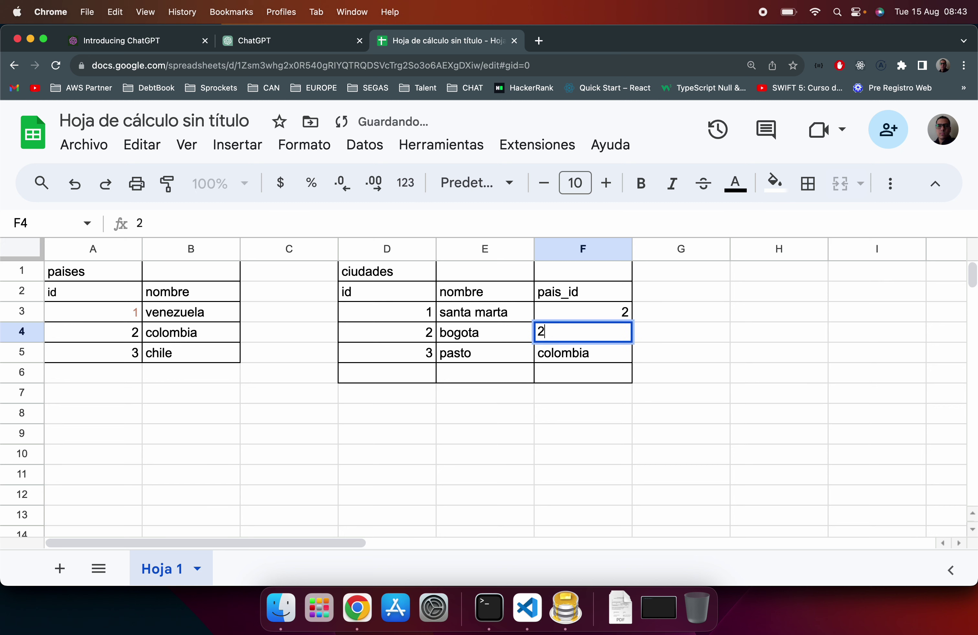
{"action": "key", "text": "Return"}
{"action": "type", "text": "2"}
{"action": "key", "text": "Return"}
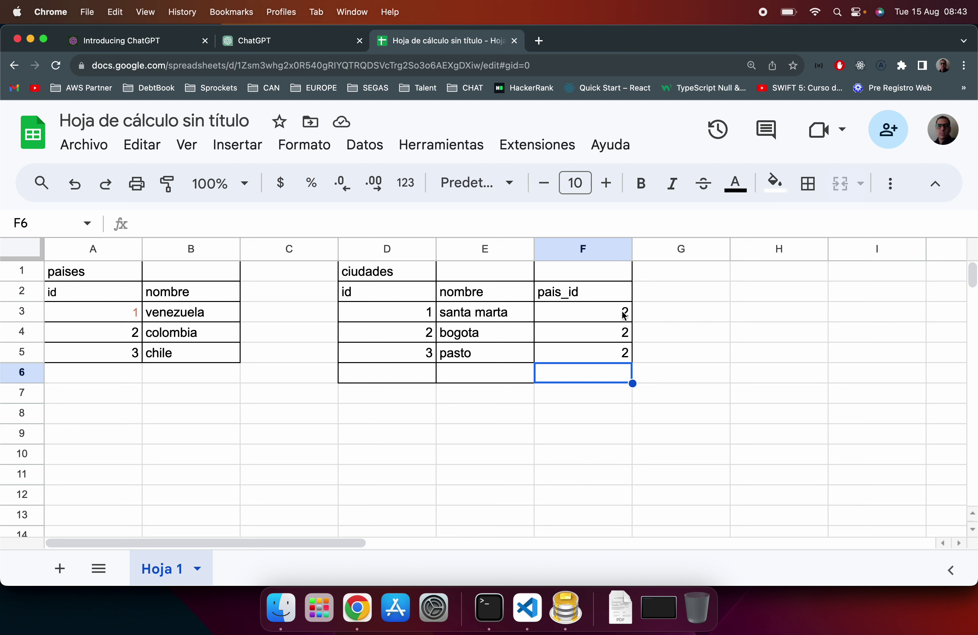
Step: Review F3's numeric id, then bring index.js in Visual Studio Code to the front
{"action": "left_click", "coordinate": [596, 312]}
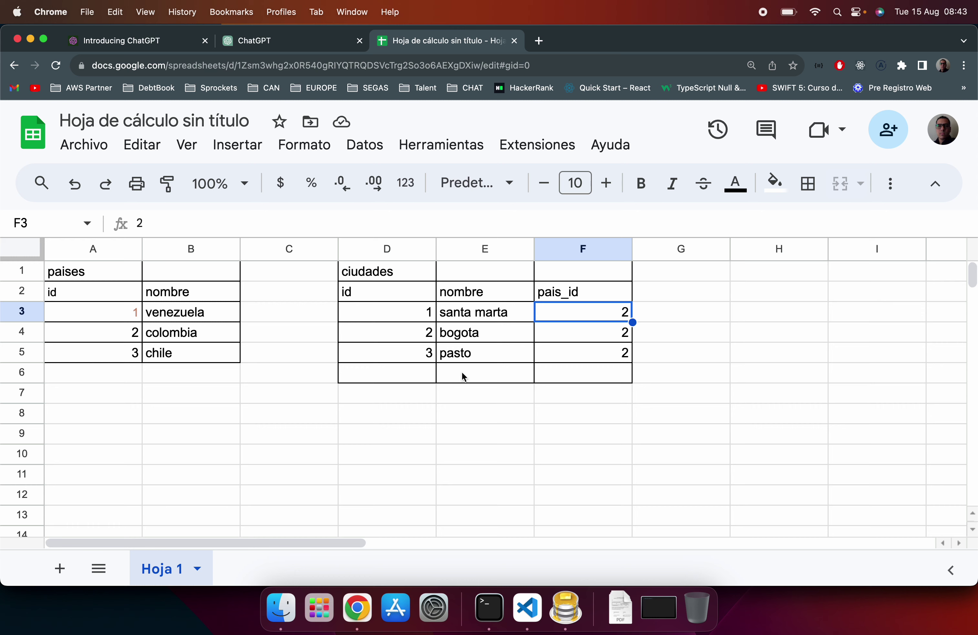
{"action": "left_click", "coordinate": [532, 605]}
{"action": "scroll", "coordinate": [382, 317], "scroll_direction": "up", "scroll_amount": 3}
Step: Delete the colombia object from index.js
{"action": "scroll", "coordinate": [292, 378], "scroll_direction": "down", "scroll_amount": 4}
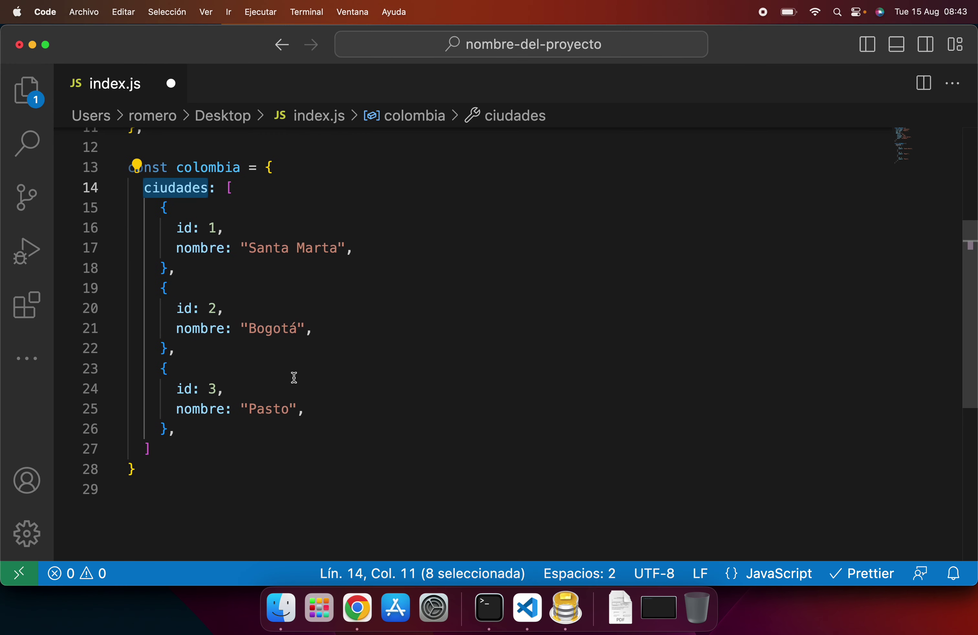
{"action": "left_click", "coordinate": [196, 456]}
{"action": "left_click", "coordinate": [157, 502]}
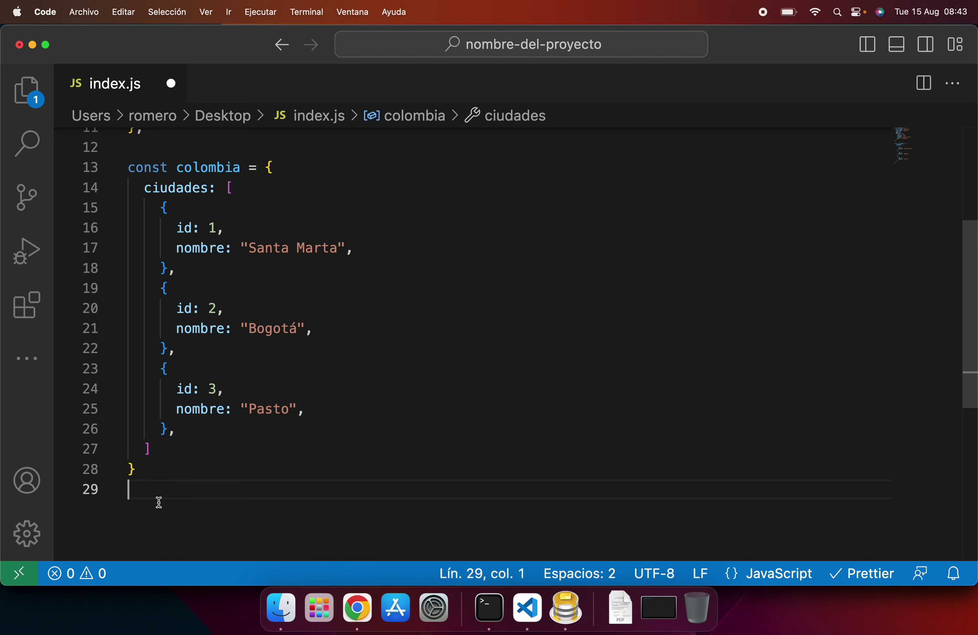
{"action": "left_click", "coordinate": [150, 146], "text": "shift"}
{"action": "key", "text": "BackSpace"}
Step: Add an empty peliculas_favoritas array after the address block in eduardo
{"action": "scroll", "coordinate": [165, 206], "scroll_direction": "up", "scroll_amount": 3}
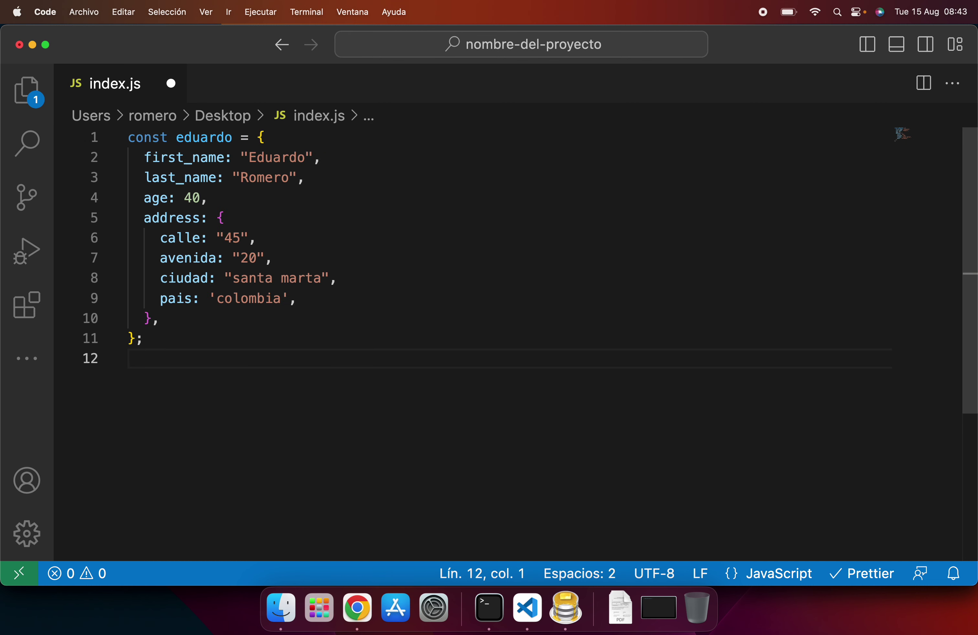
{"action": "left_click", "coordinate": [188, 331]}
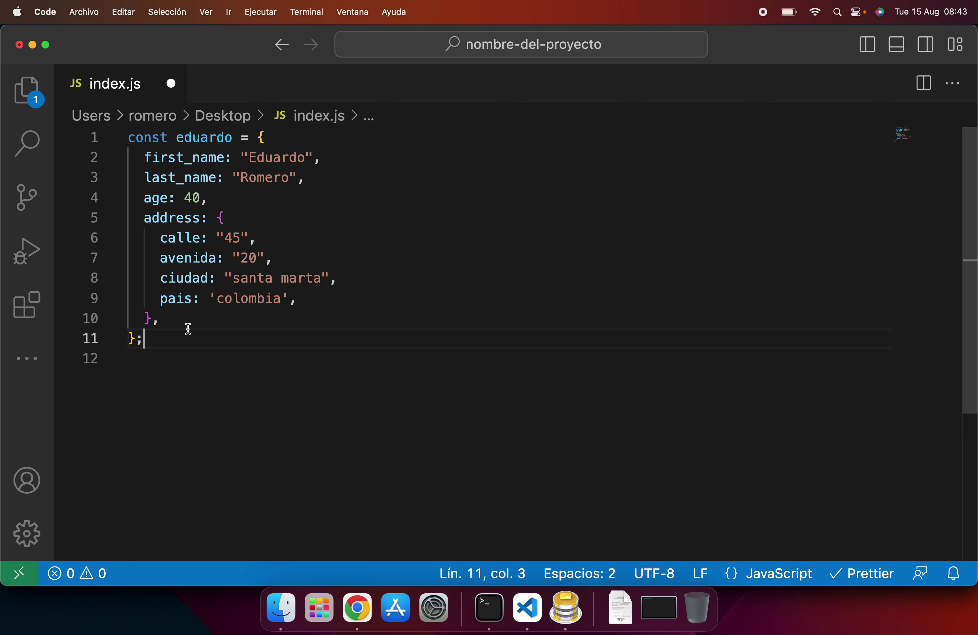
{"action": "left_click", "coordinate": [199, 320]}
{"action": "key", "text": "Return"}
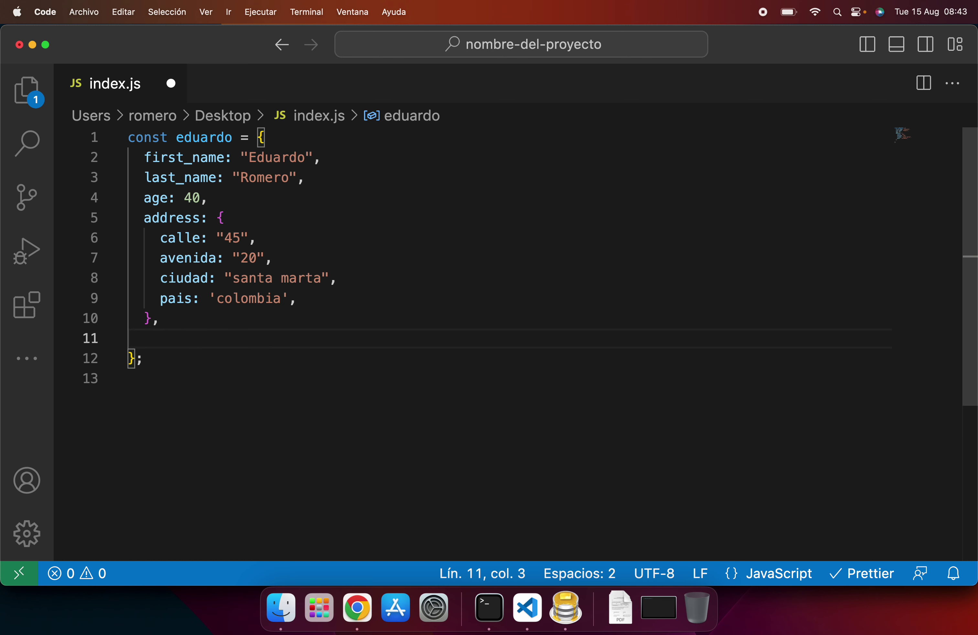
{"action": "type", "text": "libros:"}
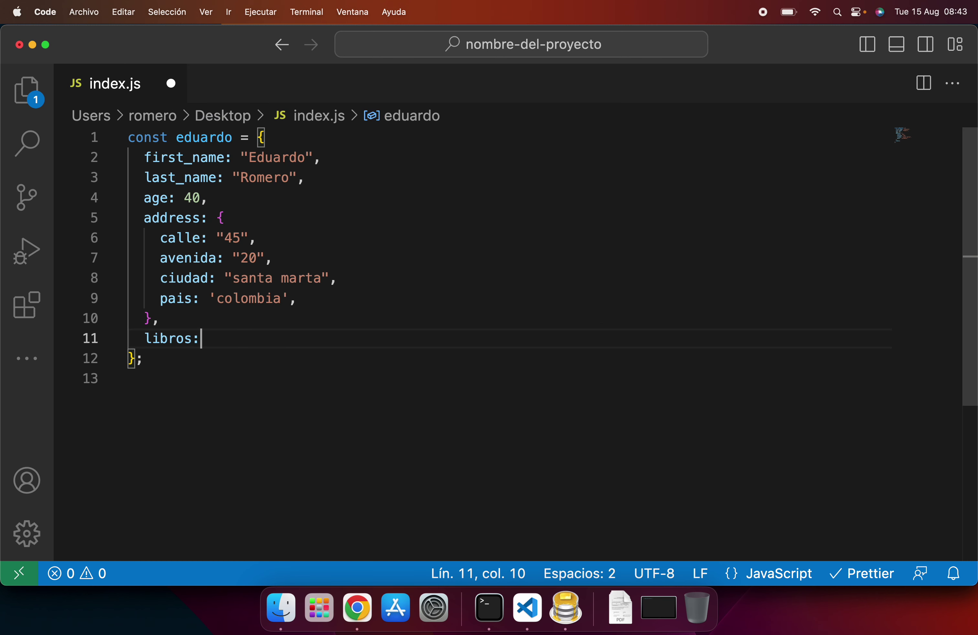
{"action": "type", "text": " ["}
{"action": "key", "text": "Return"}
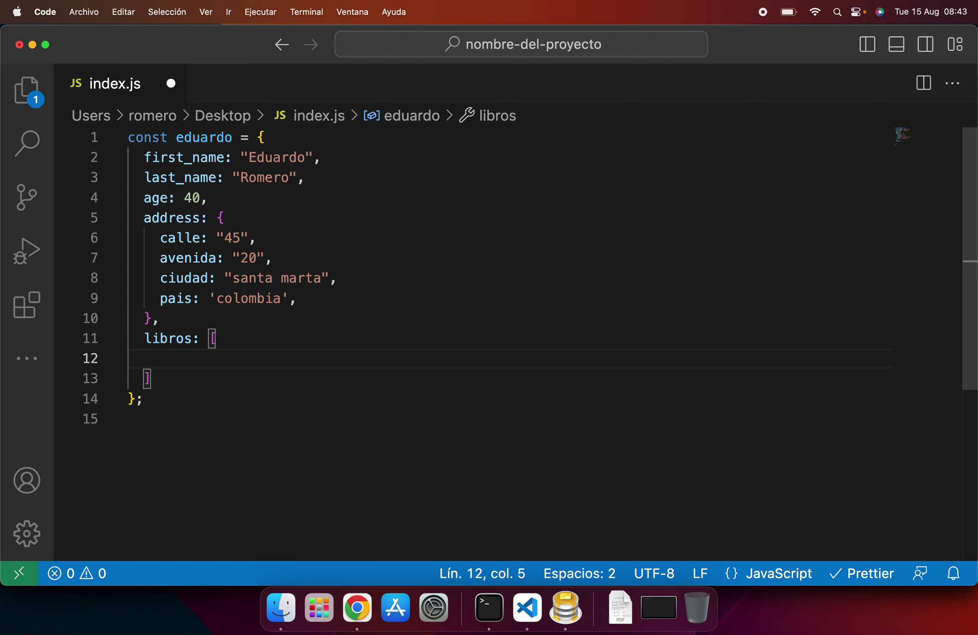
{"action": "double_click", "coordinate": [177, 338]}
{"action": "type", "text": "peliculas_favoritas"}
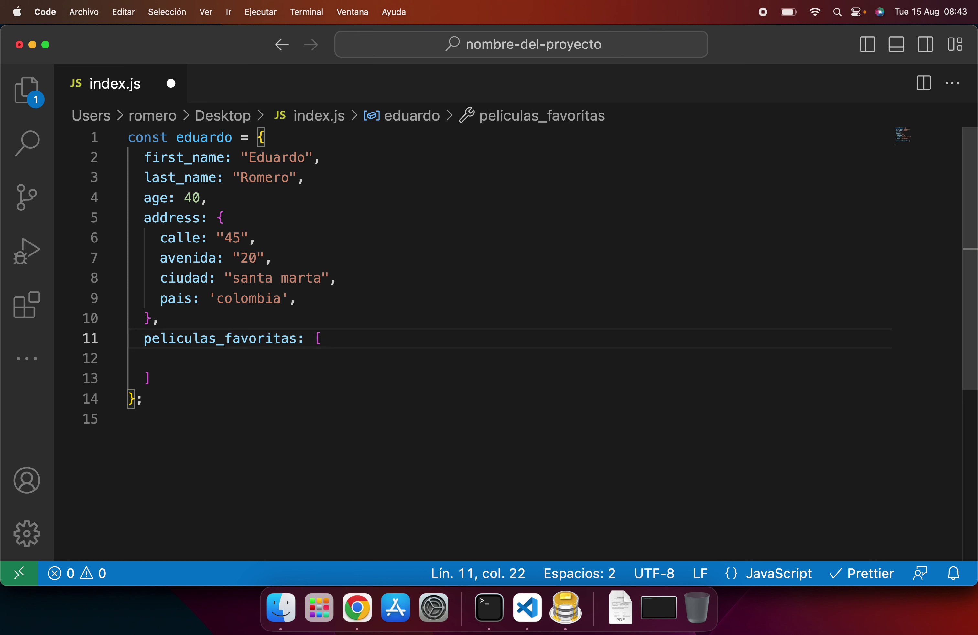
Step: Add a { nombre: "Harry Potter" } object to the array, followed by a comma
{"action": "left_click", "coordinate": [186, 360]}
{"action": "key", "text": "Tab"}
{"action": "key", "text": "Tab"}
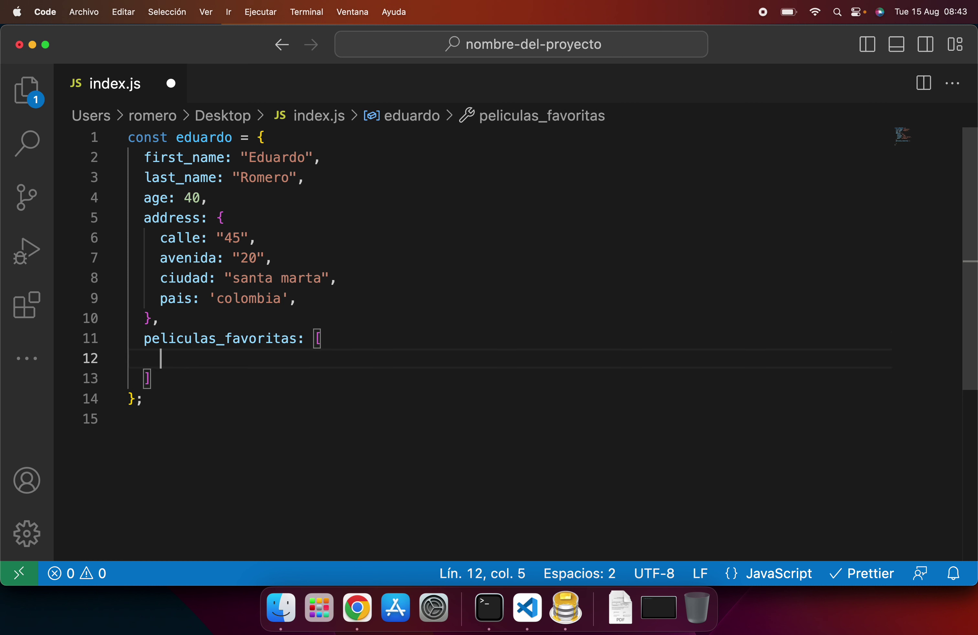
{"action": "type", "text": "{"}
{"action": "key", "text": "Return"}
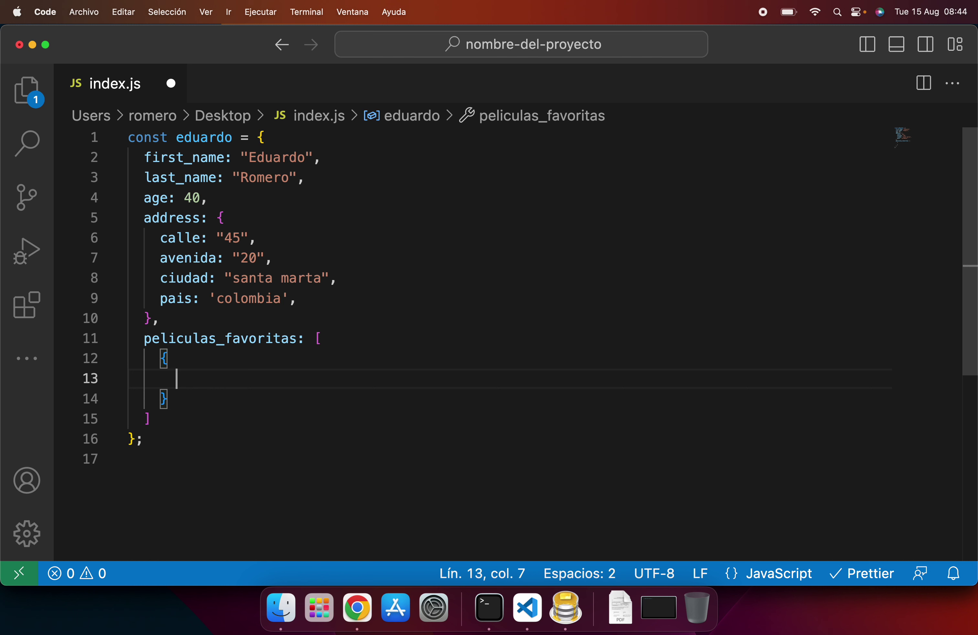
{"action": "type", "text": "nom"}
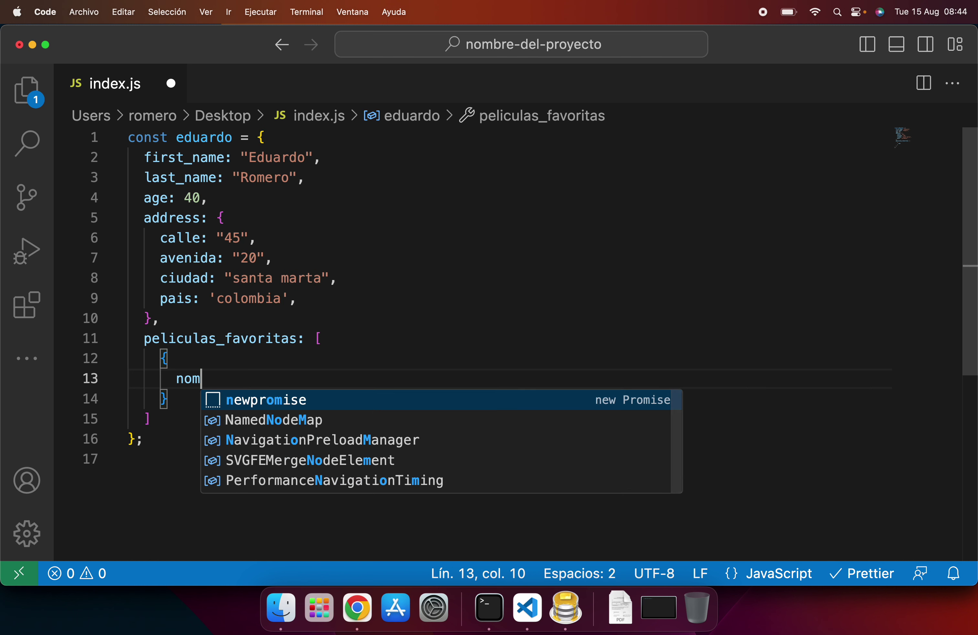
{"action": "type", "text": "bre: \"Harry"}
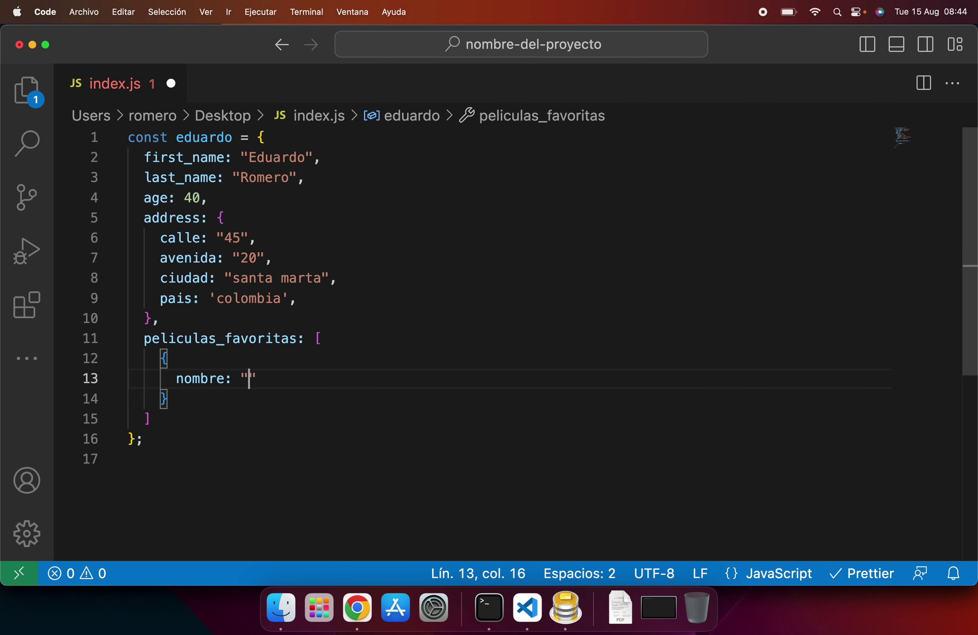
{"action": "type", "text": " POtter"}
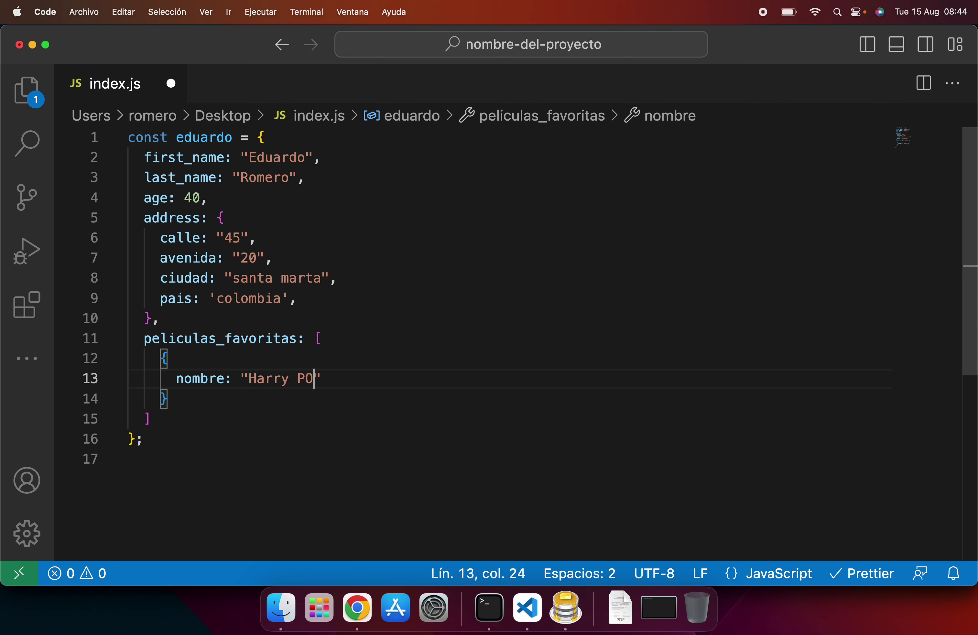
{"action": "key", "text": "Left"}
{"action": "key", "text": "Left"}
{"action": "key", "text": "Left"}
{"action": "key", "text": "Left"}
{"action": "key", "text": "BackSpace"}
{"action": "key", "text": "End"}
{"action": "key", "text": "Left"}
{"action": "key", "text": "Left"}
{"action": "key", "text": "Left"}
{"action": "key", "text": "Left"}
{"action": "key", "text": "Left"}
{"action": "type", "text": "o"}
{"action": "left_click", "coordinate": [354, 379]}
{"action": "key", "text": "Down"}
{"action": "type", "text": ","}
Step: Duplicate the Harry Potter object and rename the copy to "Gladiador"
{"action": "key", "text": "shift+Up"}
{"action": "key", "text": "shift+Up"}
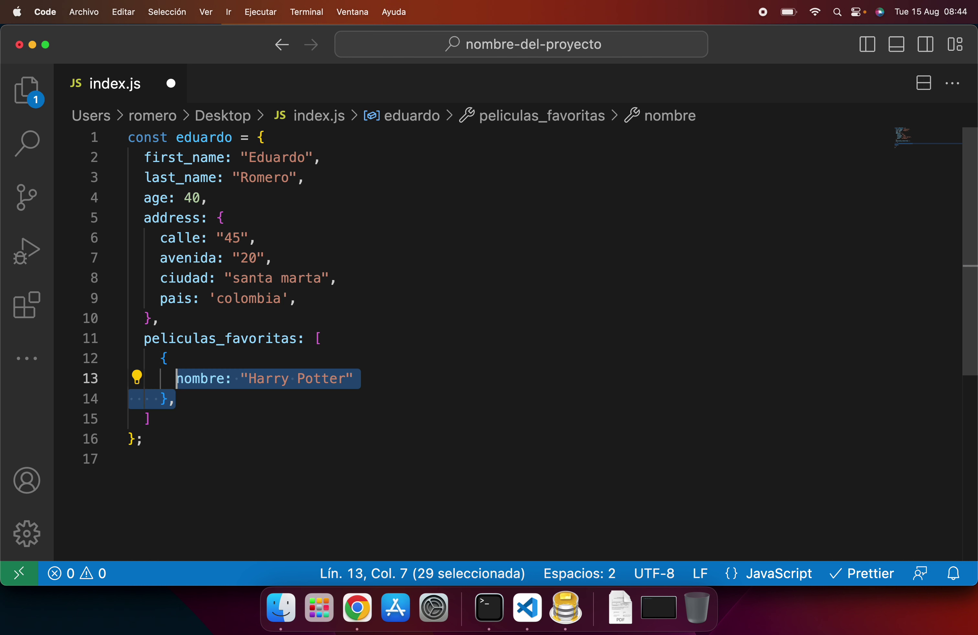
{"action": "key", "text": "shift+alt+Down"}
{"action": "key", "text": "Down"}
{"action": "key", "text": "alt+Right"}
{"action": "key", "text": "alt+Right"}
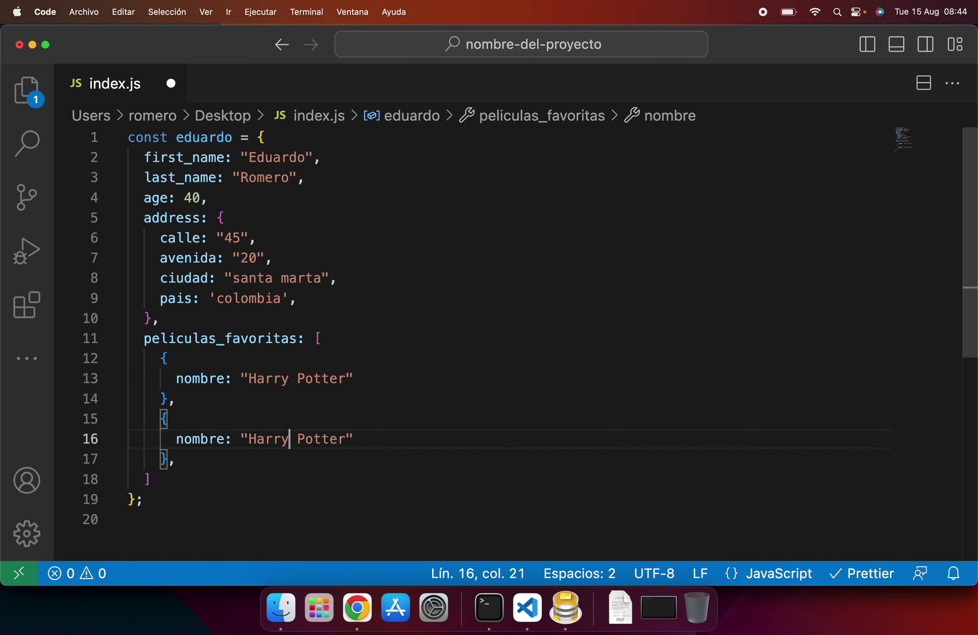
{"action": "key", "text": "End"}
{"action": "key", "text": "Left"}
{"action": "key", "text": "alt+BackSpace"}
{"action": "key", "text": "alt+BackSpace"}
{"action": "type", "text": "Gla"}
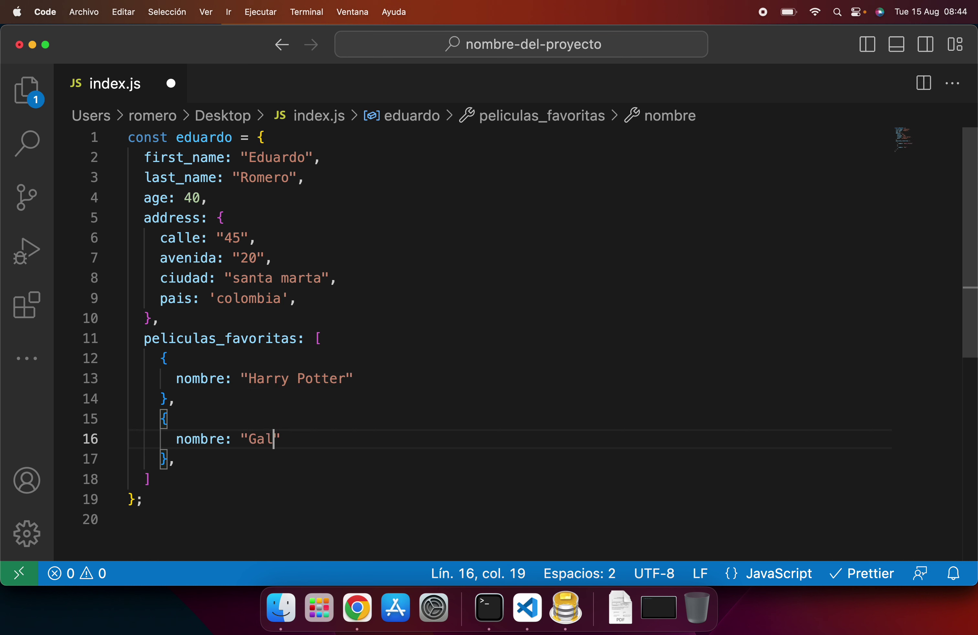
{"action": "type", "text": "diador"}
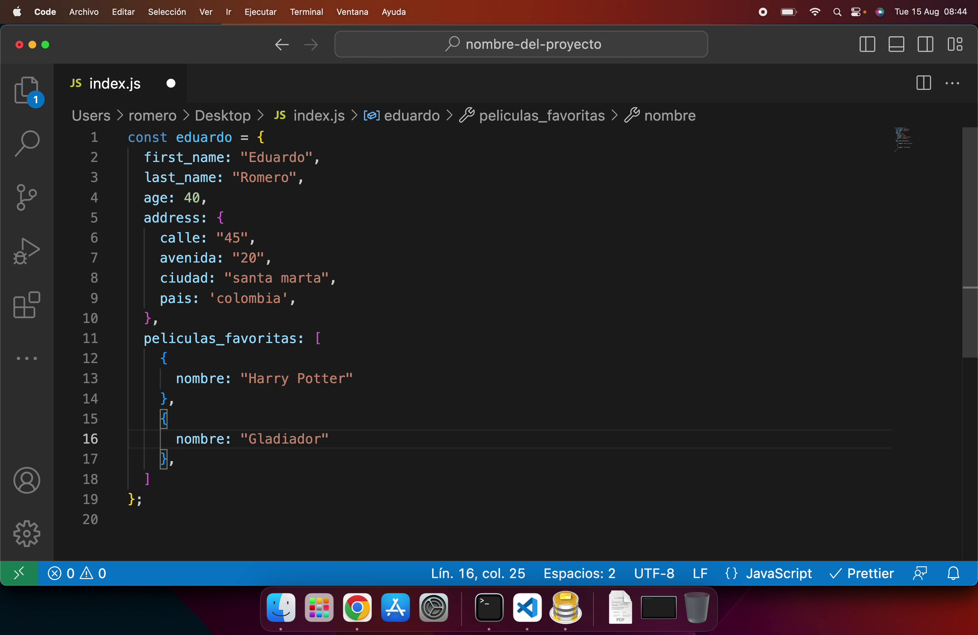
{"action": "left_click", "coordinate": [227, 198]}
Step: Insert blank lines after age and after the address block
{"action": "key", "text": "Return"}
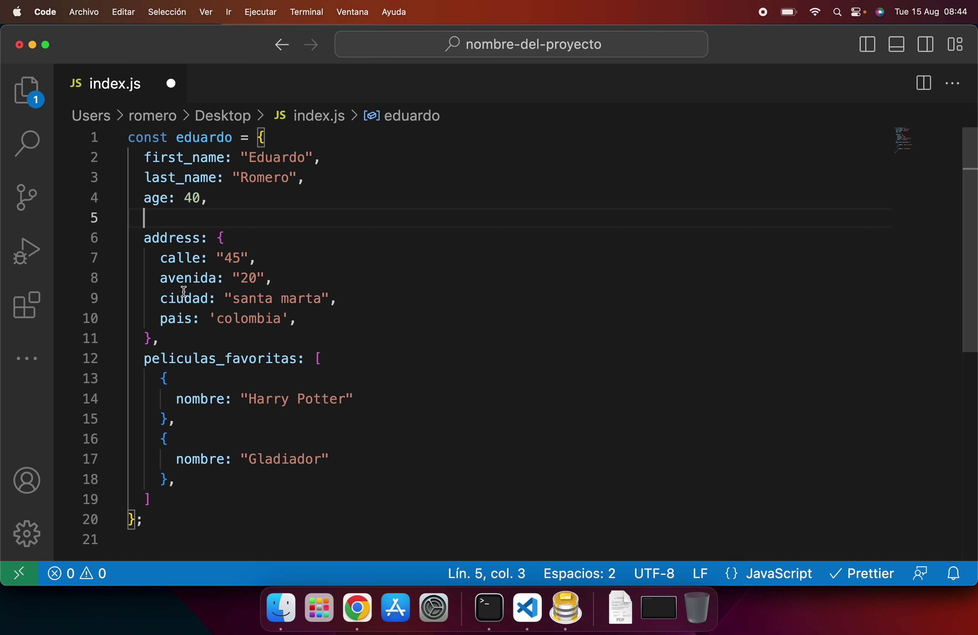
{"action": "left_click", "coordinate": [183, 339]}
{"action": "key", "text": "Return"}
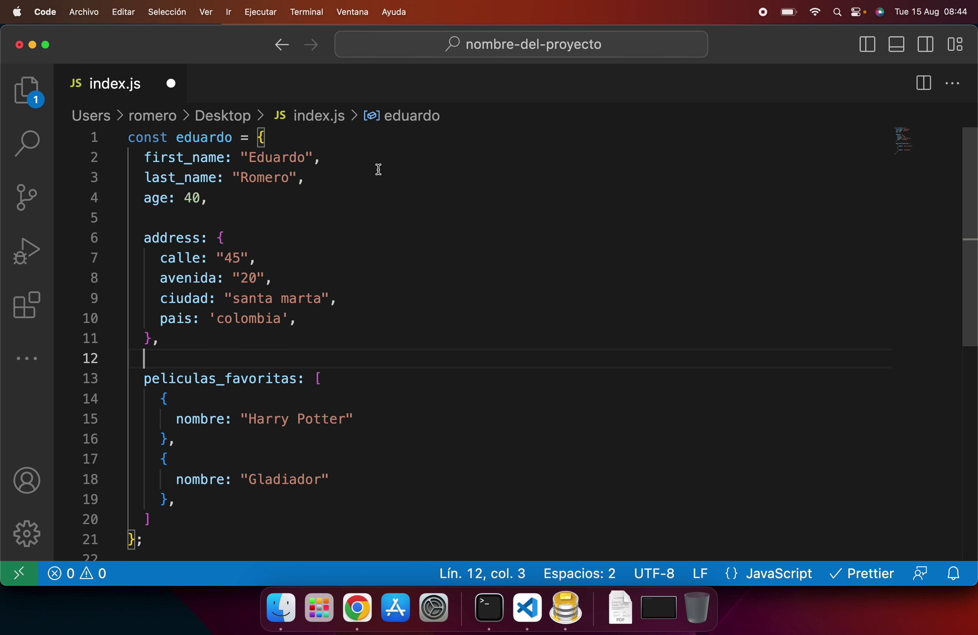
Step: Add id: 1, as the first line of the eduardo object
{"action": "double_click", "coordinate": [212, 139]}
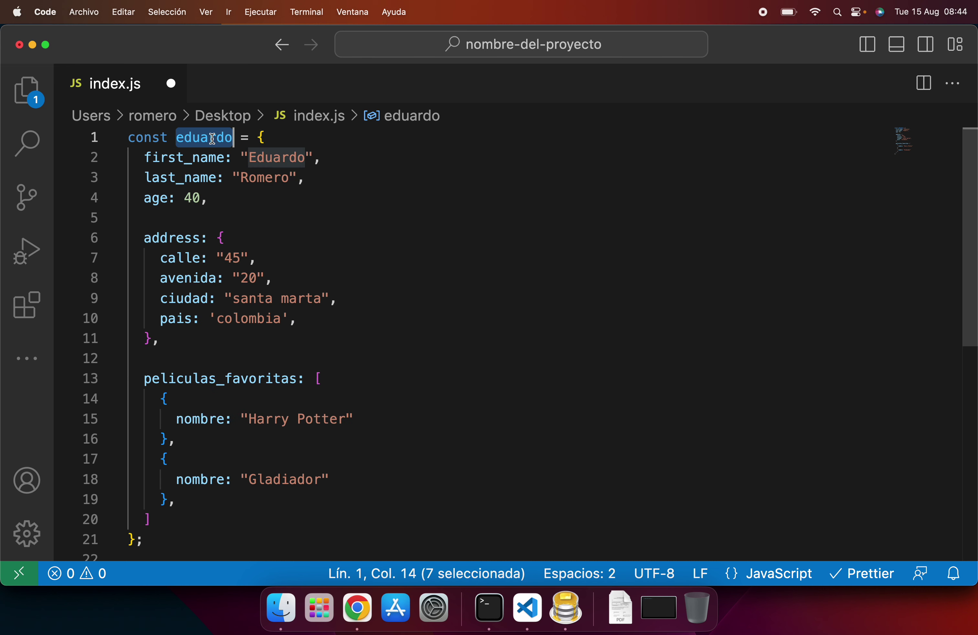
{"action": "left_click", "coordinate": [266, 138]}
{"action": "key", "text": "Return"}
{"action": "type", "text": "id:"}
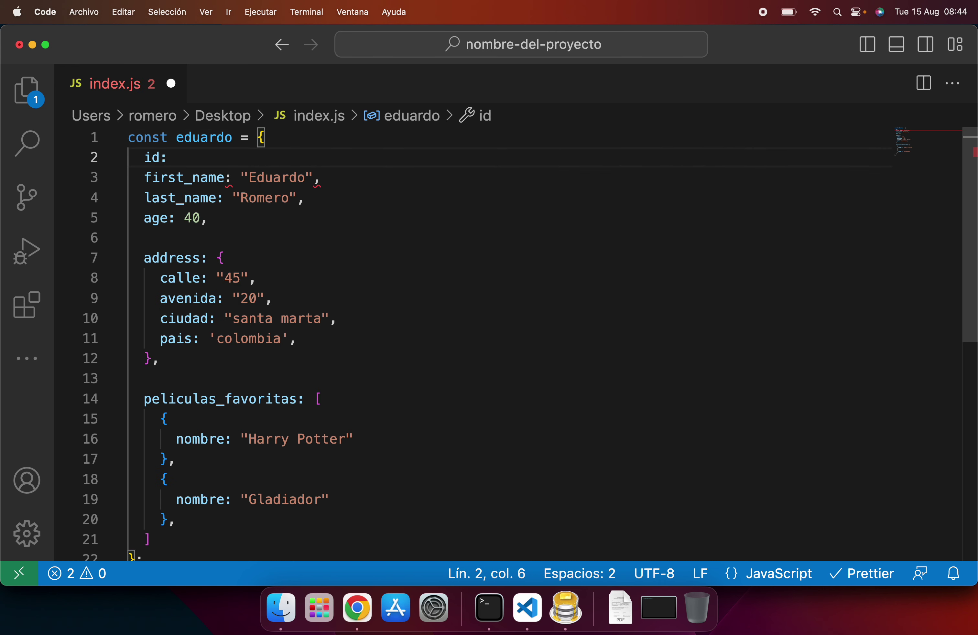
{"action": "type", "text": " 1,"}
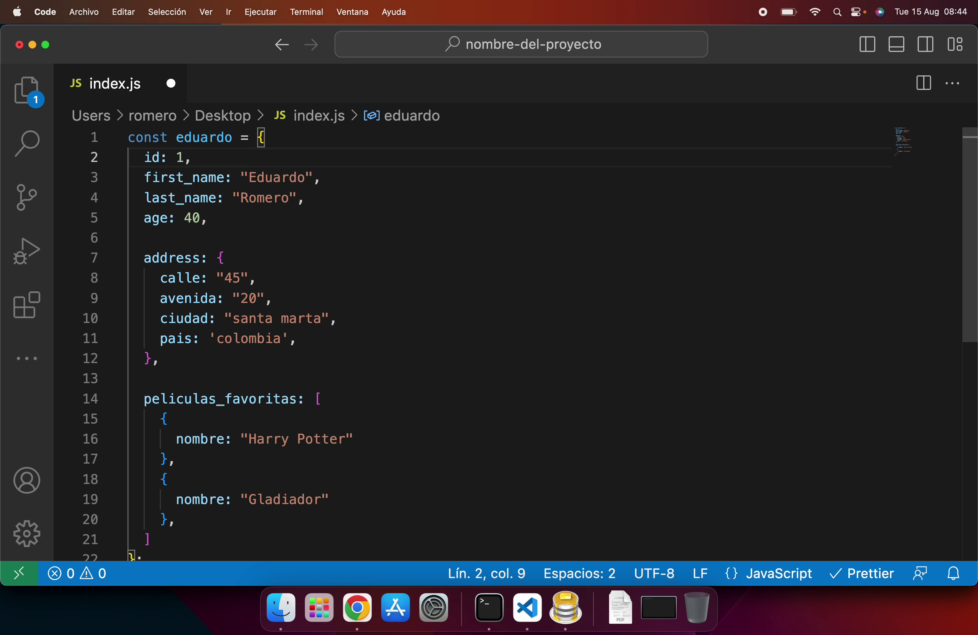
Step: Review the name, surname, age and address properties, and open a new line after pais
{"action": "left_click_drag", "start_coordinate": [213, 221], "coordinate": [145, 180]}
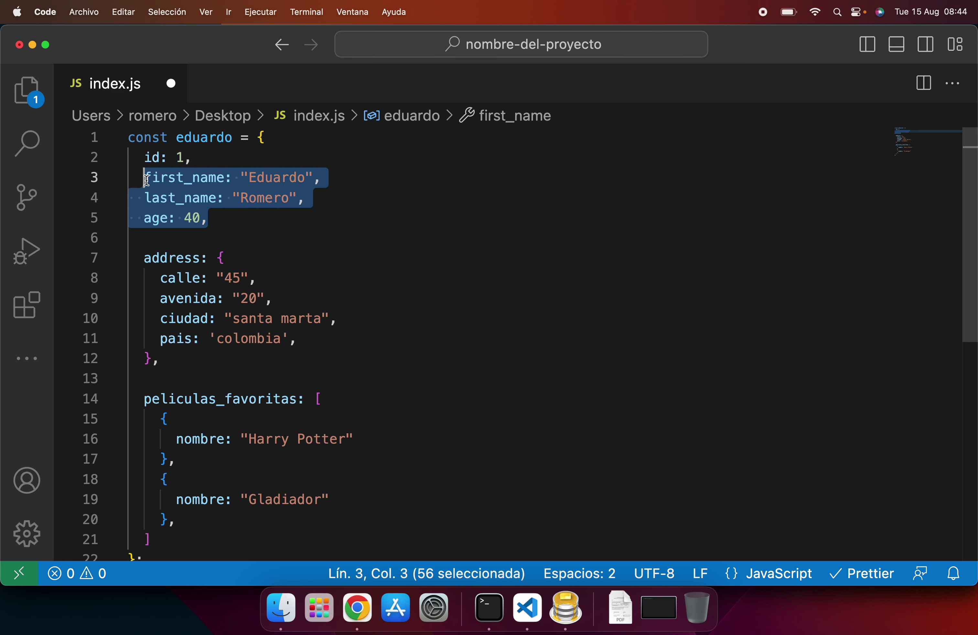
{"action": "double_click", "coordinate": [183, 180]}
{"action": "left_click", "coordinate": [288, 180]}
{"action": "double_click", "coordinate": [287, 180]}
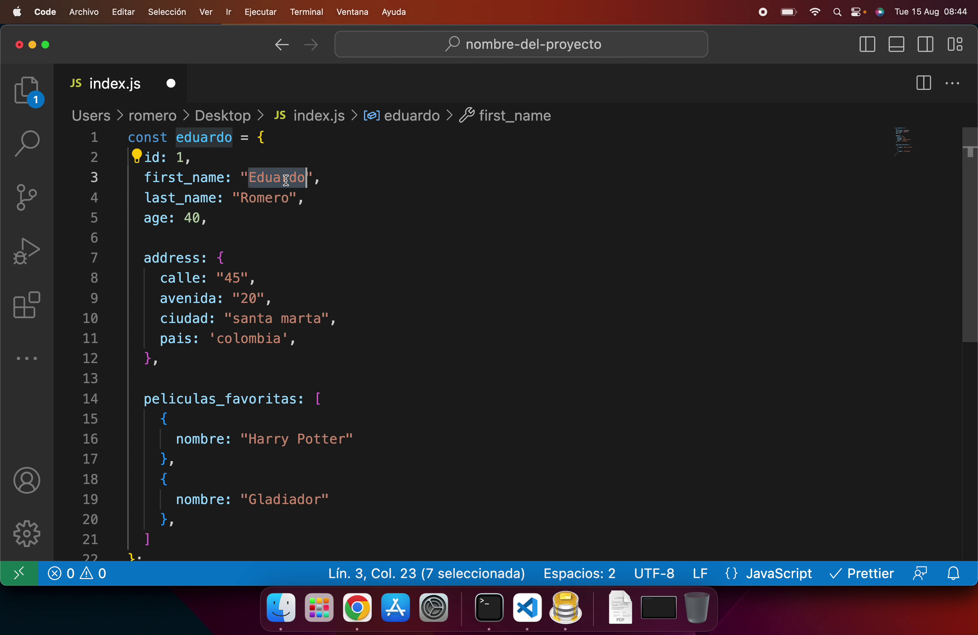
{"action": "double_click", "coordinate": [202, 198]}
{"action": "double_click", "coordinate": [268, 199]}
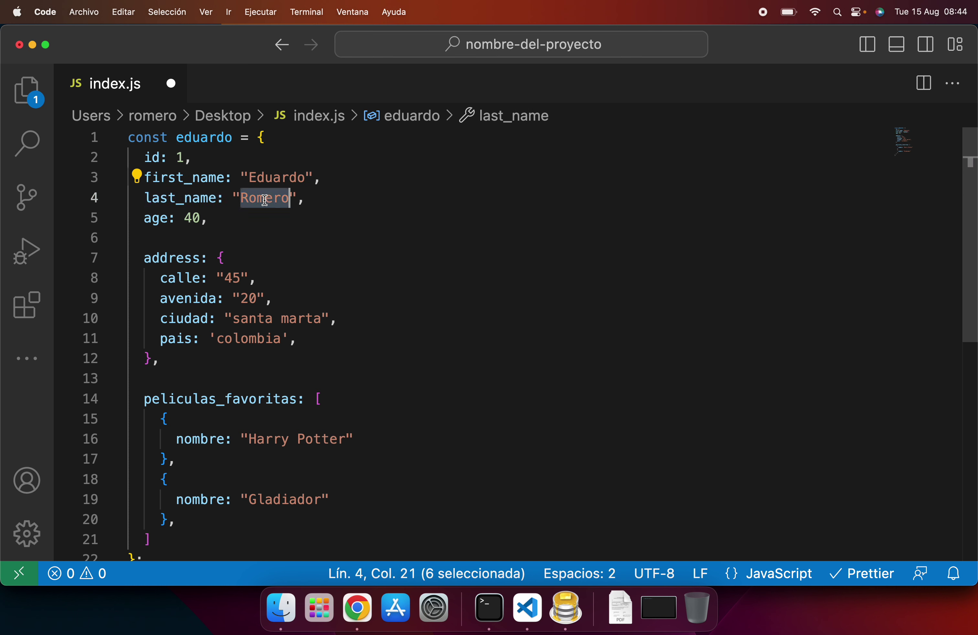
{"action": "double_click", "coordinate": [153, 220]}
{"action": "double_click", "coordinate": [191, 222]}
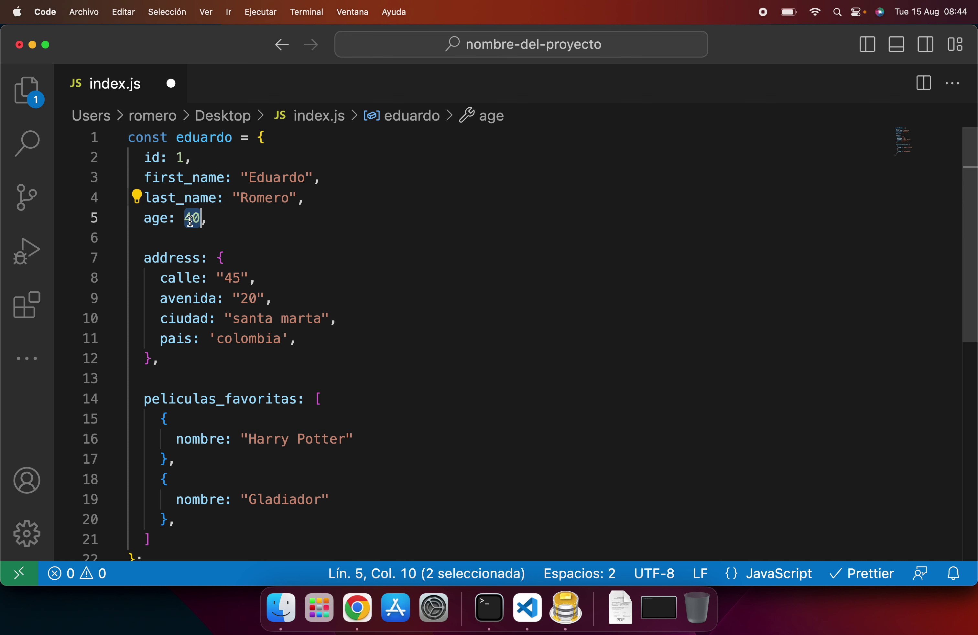
{"action": "double_click", "coordinate": [177, 259]}
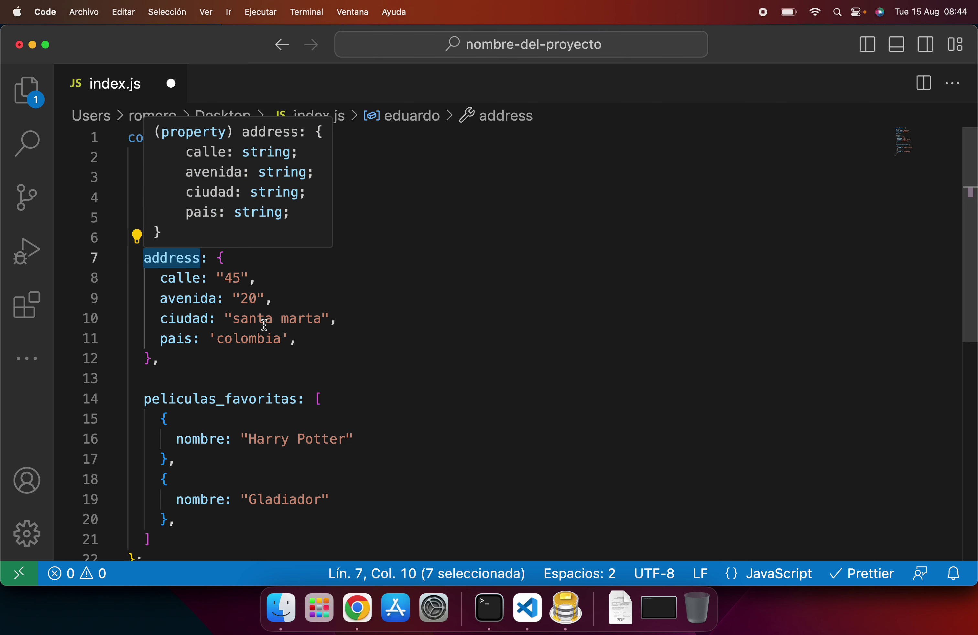
{"action": "left_click", "coordinate": [313, 343]}
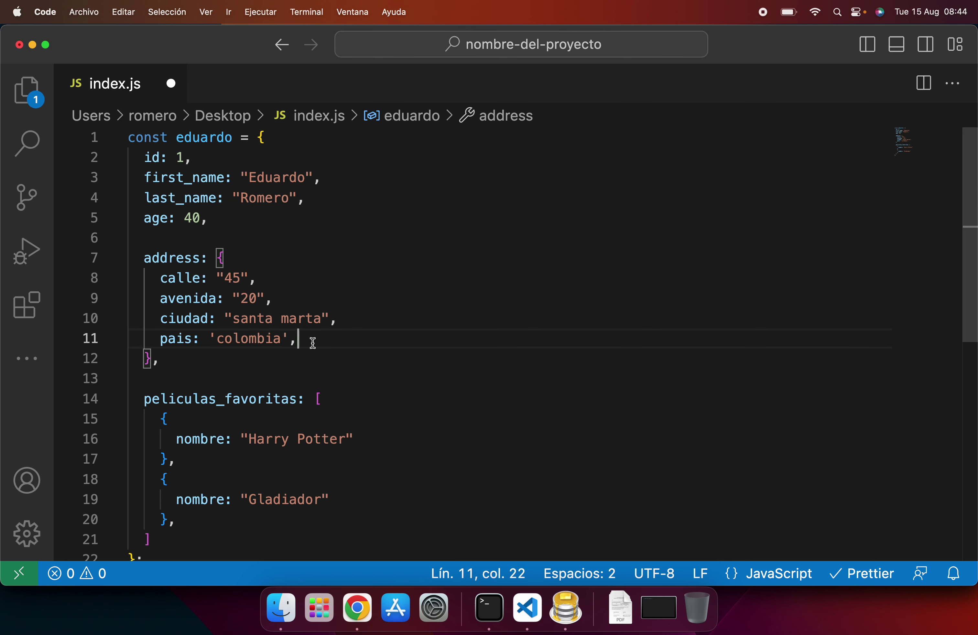
{"action": "key", "text": "Return"}
Step: Add user_id: 1 with a // pertenece comment inside eduardo's address object
{"action": "type", "text": "user_id: 1,"}
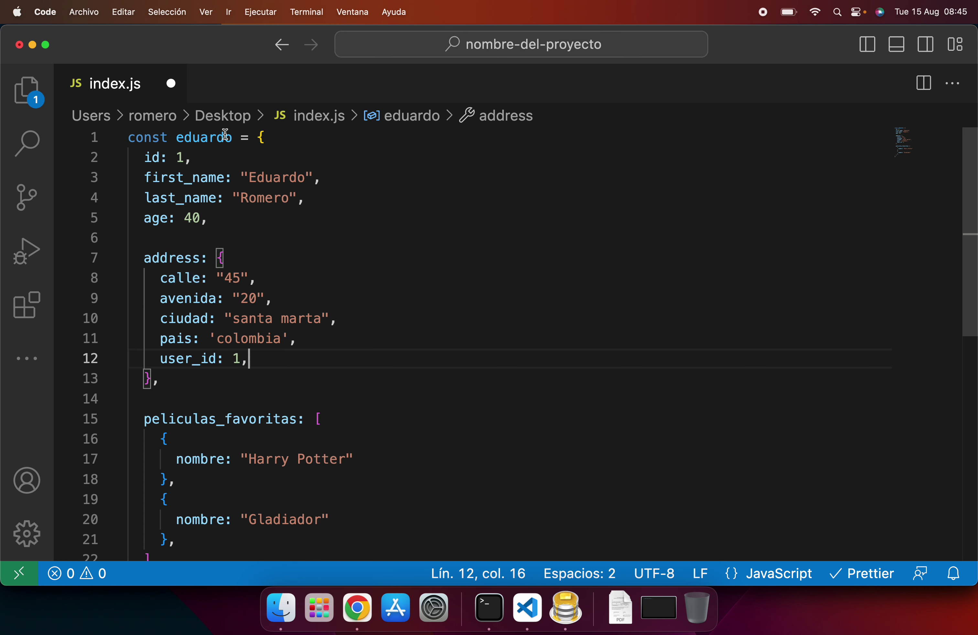
{"action": "mouse_move", "coordinate": [209, 139]}
{"action": "type", "text": "// pertenece"}
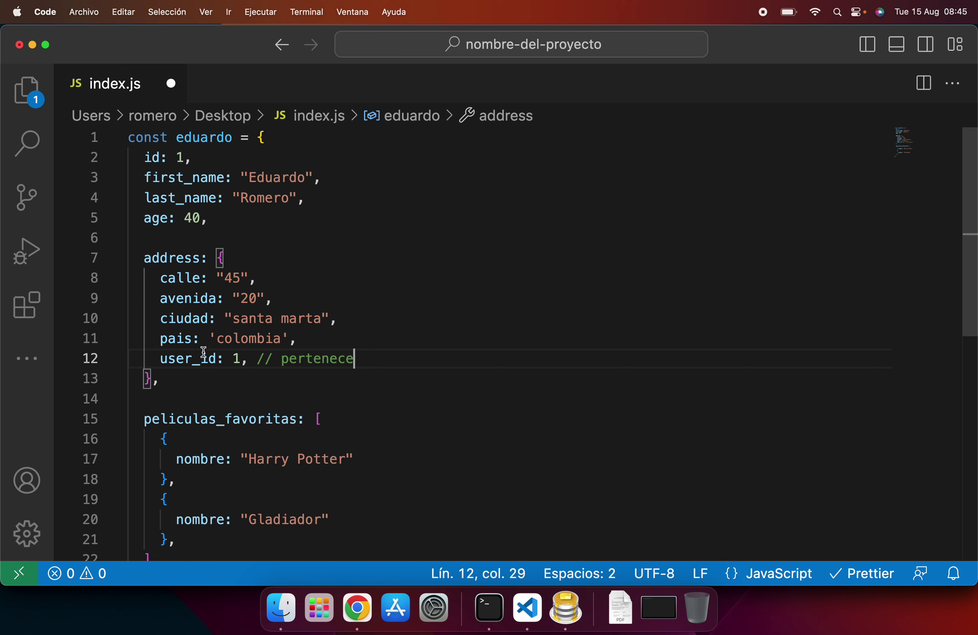
{"action": "mouse_move", "coordinate": [199, 364]}
{"action": "scroll", "coordinate": [303, 368], "scroll_direction": "down", "scroll_amount": 3}
{"action": "scroll", "coordinate": [303, 369], "scroll_direction": "up", "scroll_amount": 3}
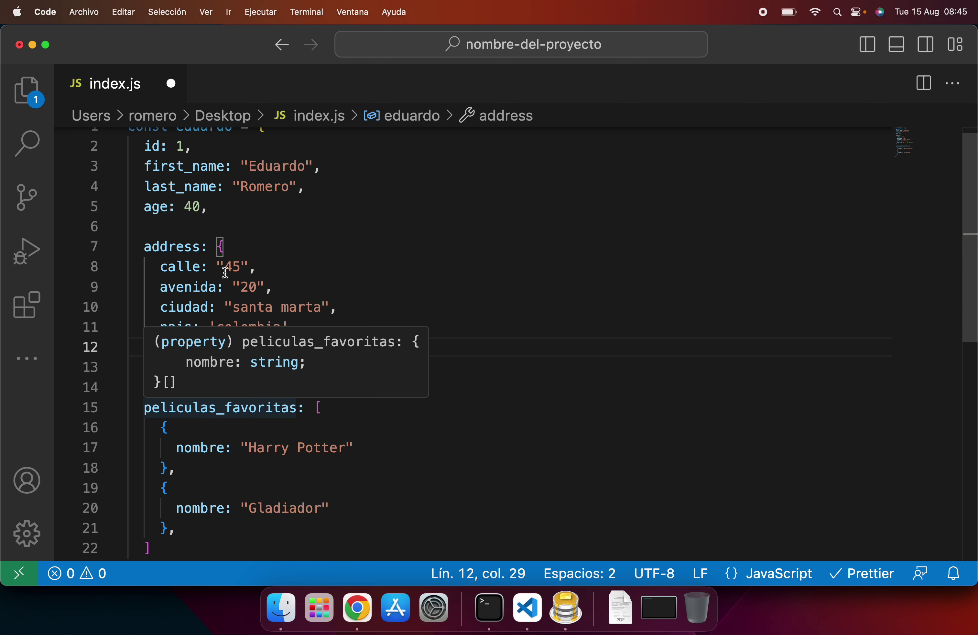
Step: Add user_id: 1, and the missing comma to Harry Potter, then select the sheet's pais_id header F2
{"action": "left_click", "coordinate": [366, 449]}
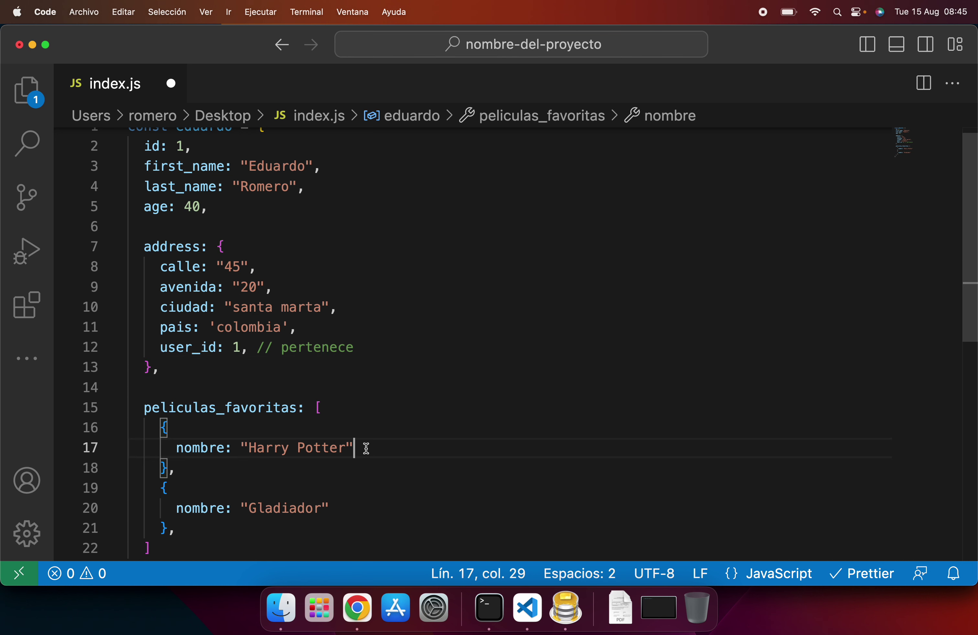
{"action": "key", "text": "Return"}
{"action": "type", "text": "user_id"}
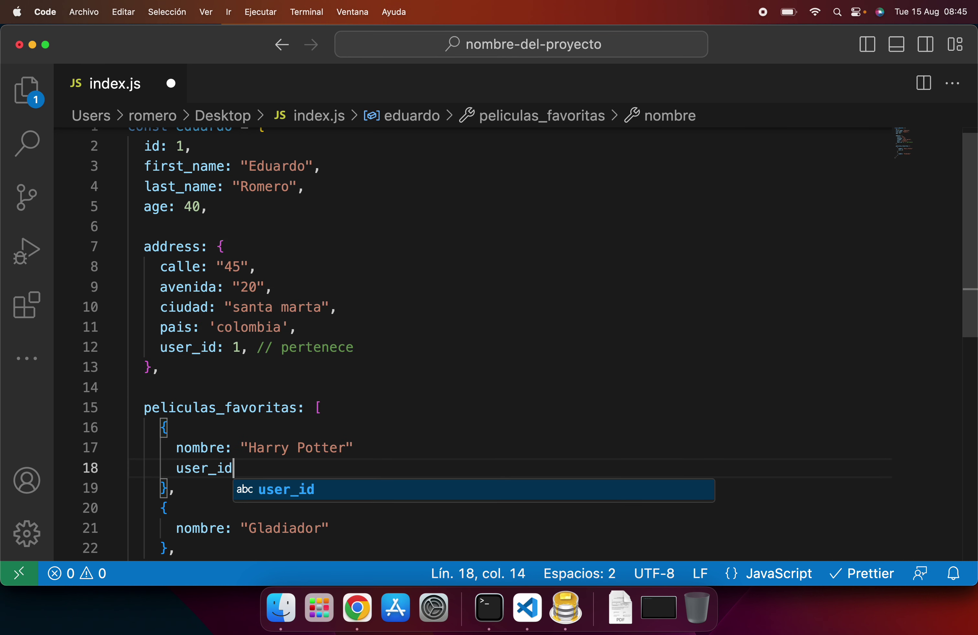
{"action": "type", "text": ": 1,"}
{"action": "left_click", "coordinate": [420, 449]}
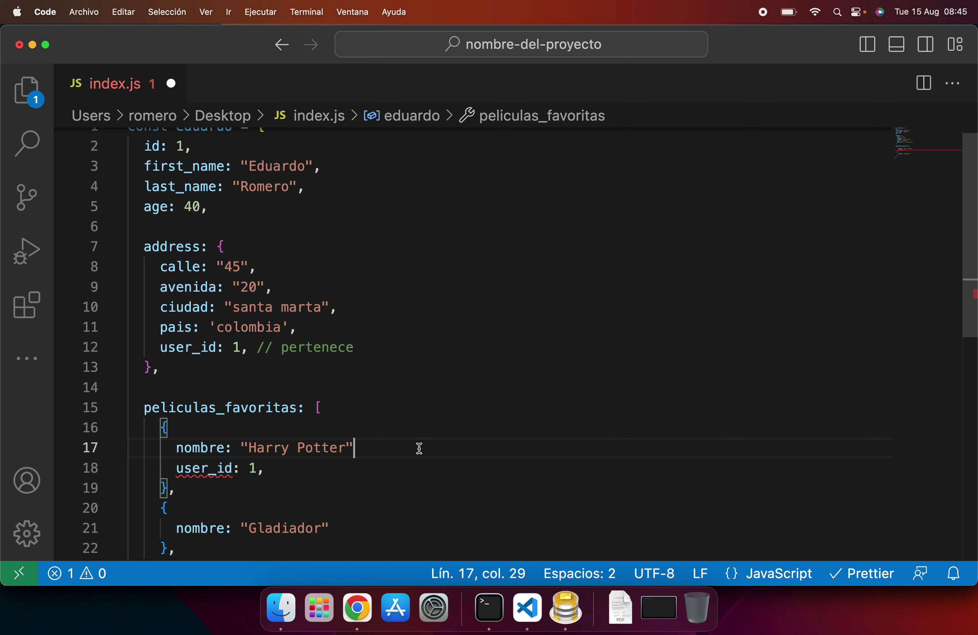
{"action": "type", "text": ","}
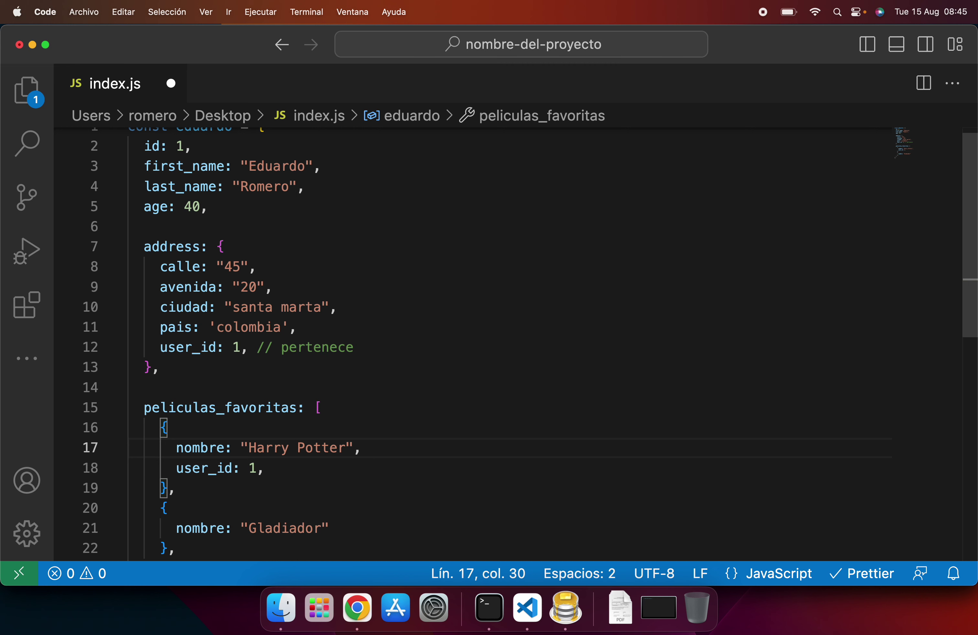
{"action": "left_click", "coordinate": [357, 609]}
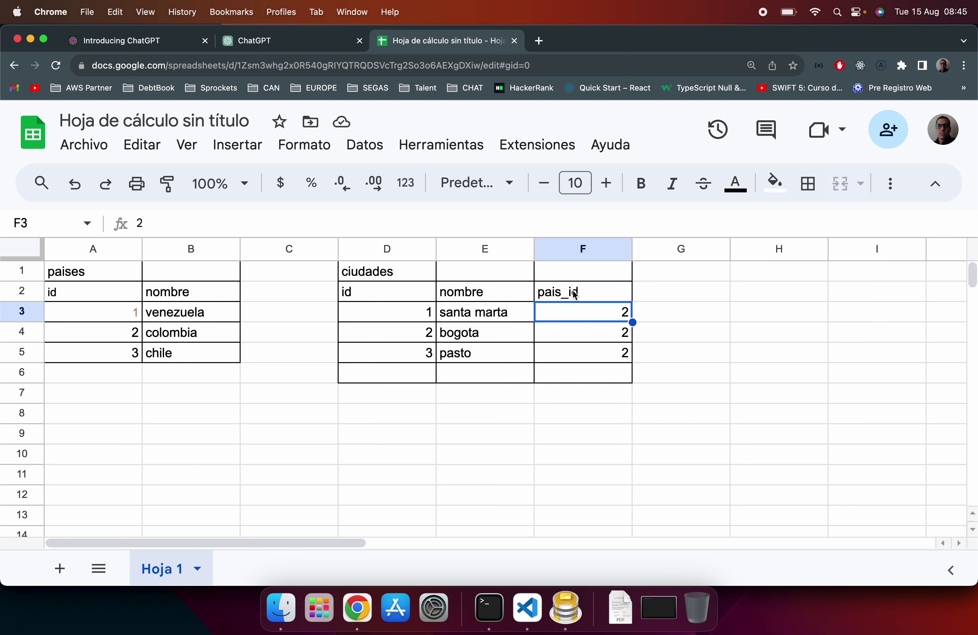
{"action": "left_click", "coordinate": [574, 295]}
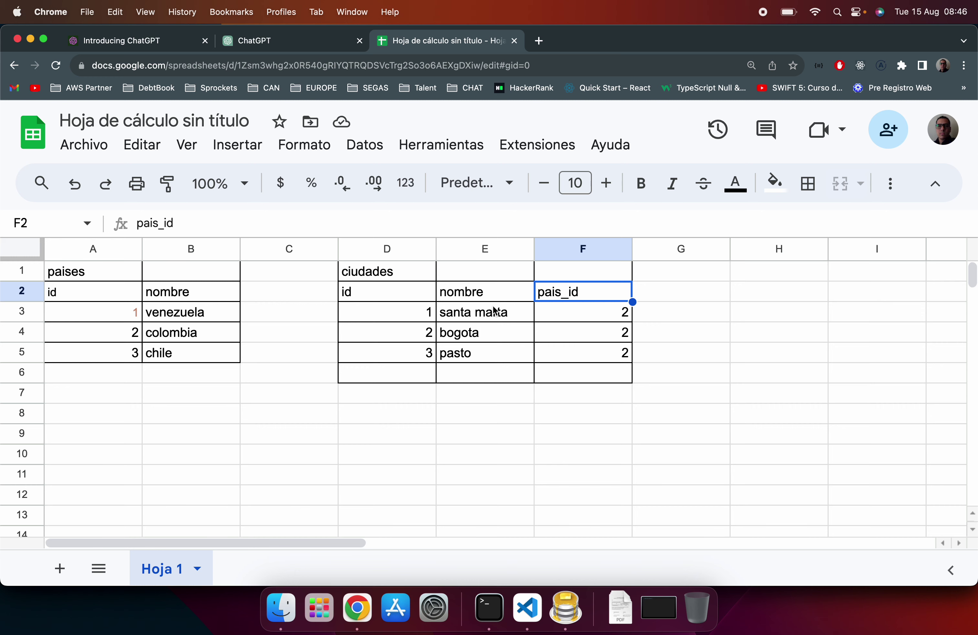
{"action": "left_click", "coordinate": [527, 609]}
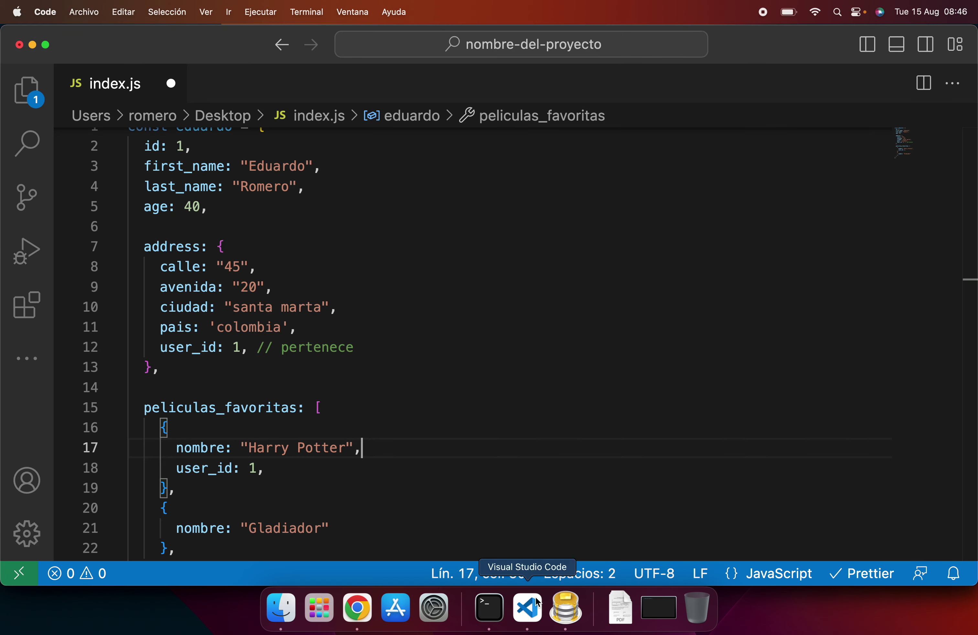
{"action": "scroll", "coordinate": [363, 280], "scroll_direction": "up", "scroll_amount": 1}
{"action": "scroll", "coordinate": [363, 280], "scroll_direction": "down", "scroll_amount": 3}
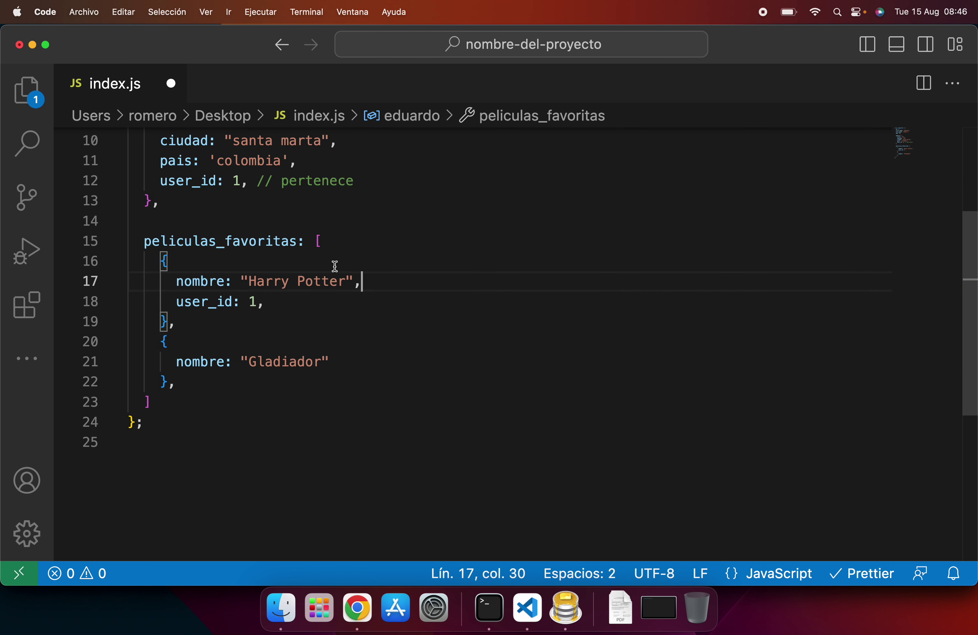
{"action": "scroll", "coordinate": [326, 280], "scroll_direction": "up", "scroll_amount": 3}
{"action": "scroll", "coordinate": [243, 184], "scroll_direction": "up", "scroll_amount": 1}
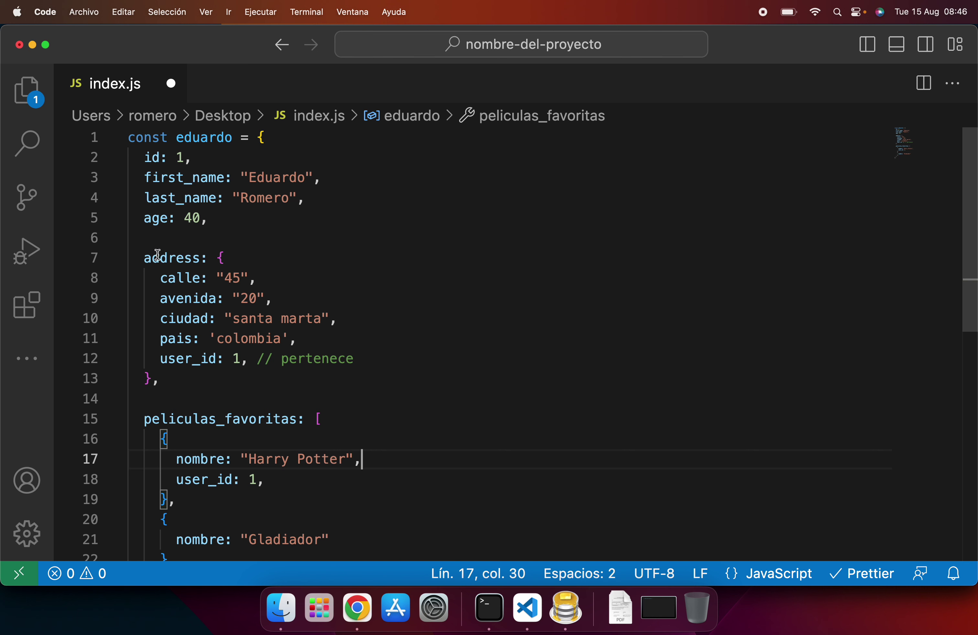
{"action": "left_click", "coordinate": [257, 138]}
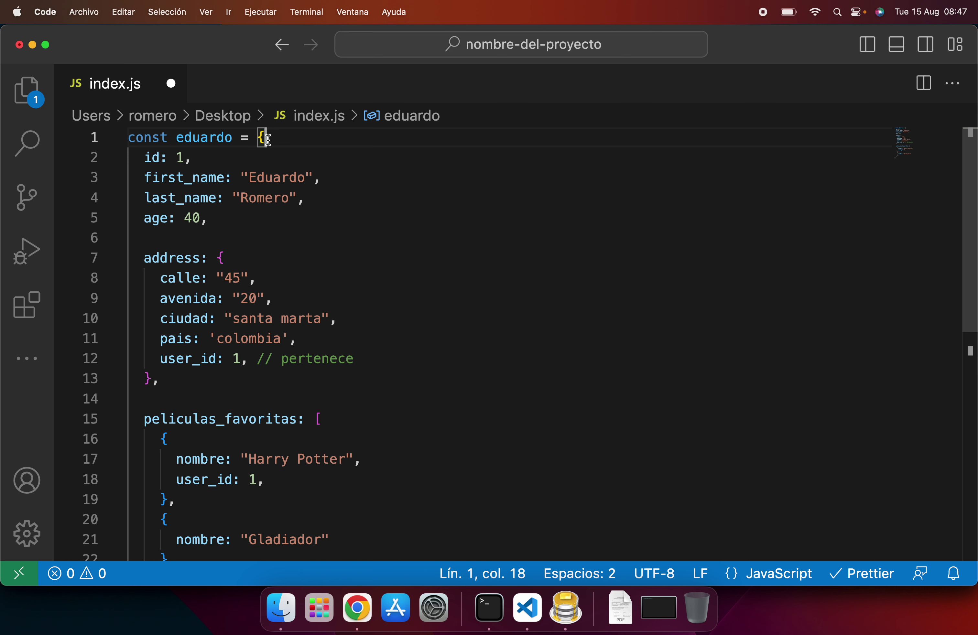
Step: Point out first_name, last_name and age, then select address (lines 7–13) and peliculas_favoritas (lines 15–23)
{"action": "mouse_move", "coordinate": [163, 177]}
{"action": "left_click", "coordinate": [169, 178]}
{"action": "left_click", "coordinate": [170, 199]}
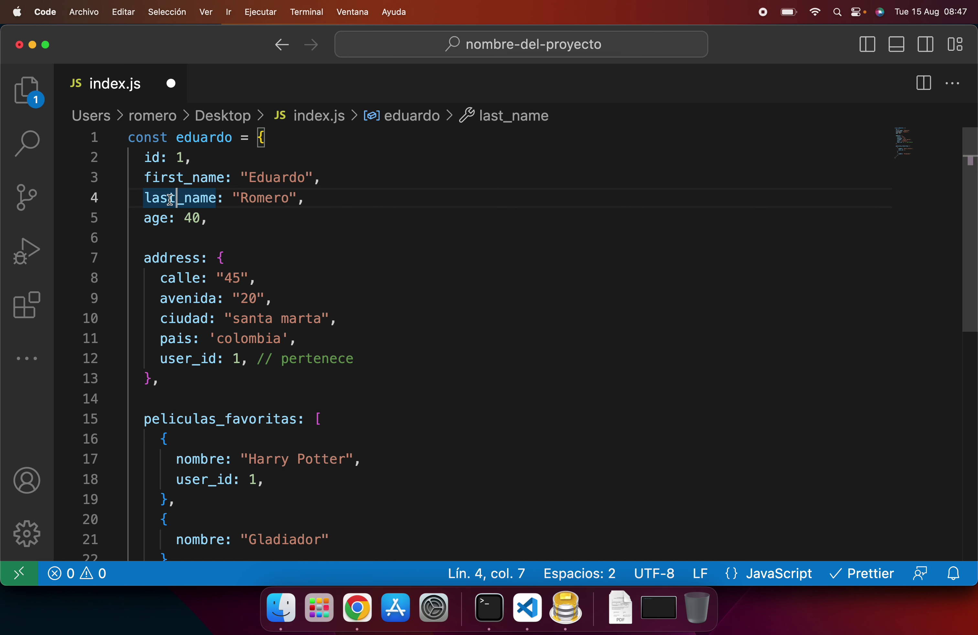
{"action": "left_click", "coordinate": [160, 215]}
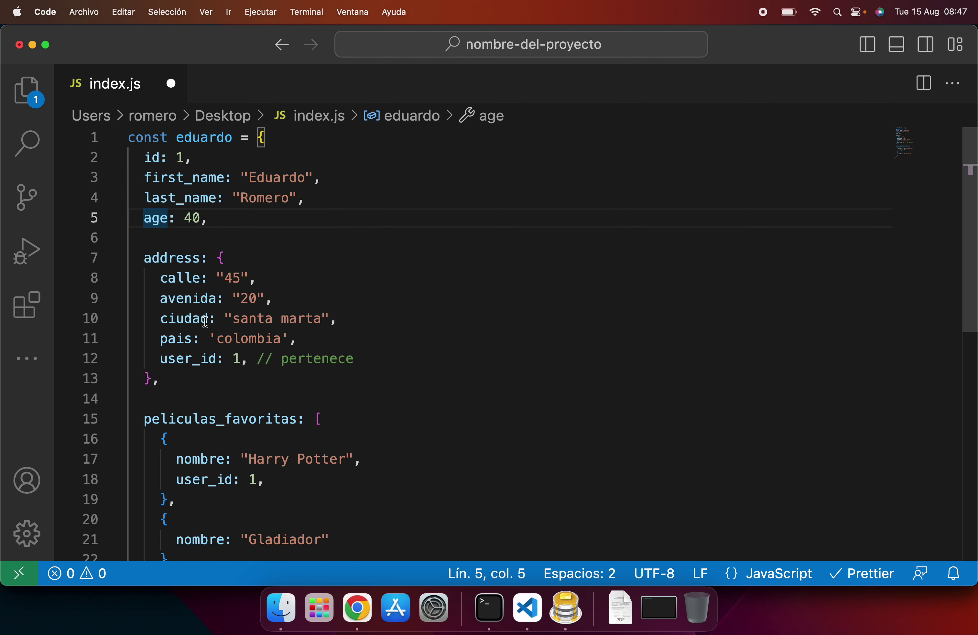
{"action": "left_click_drag", "start_coordinate": [165, 381], "coordinate": [113, 260]}
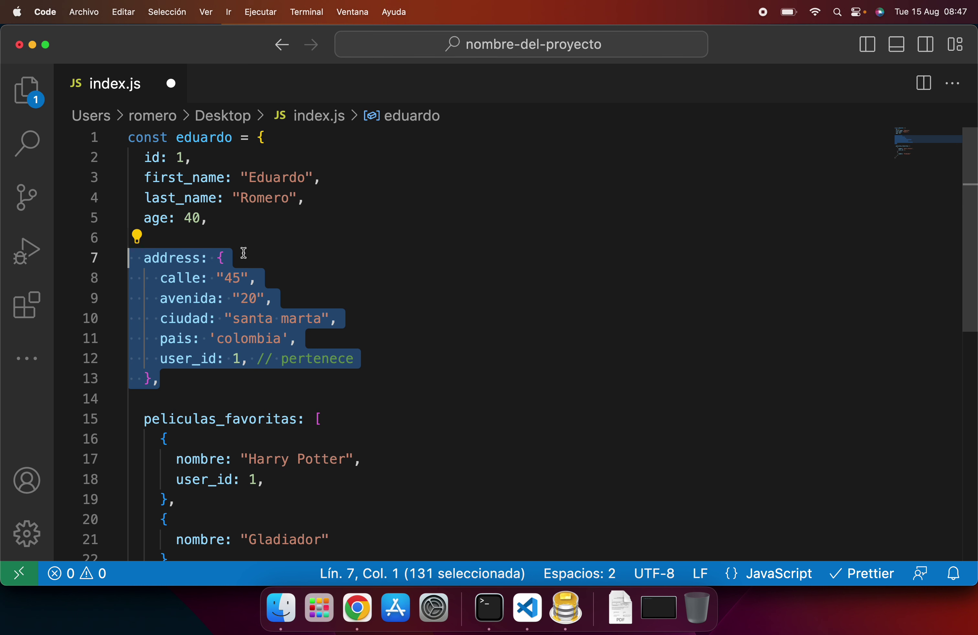
{"action": "scroll", "coordinate": [228, 316], "scroll_direction": "down", "scroll_amount": 5}
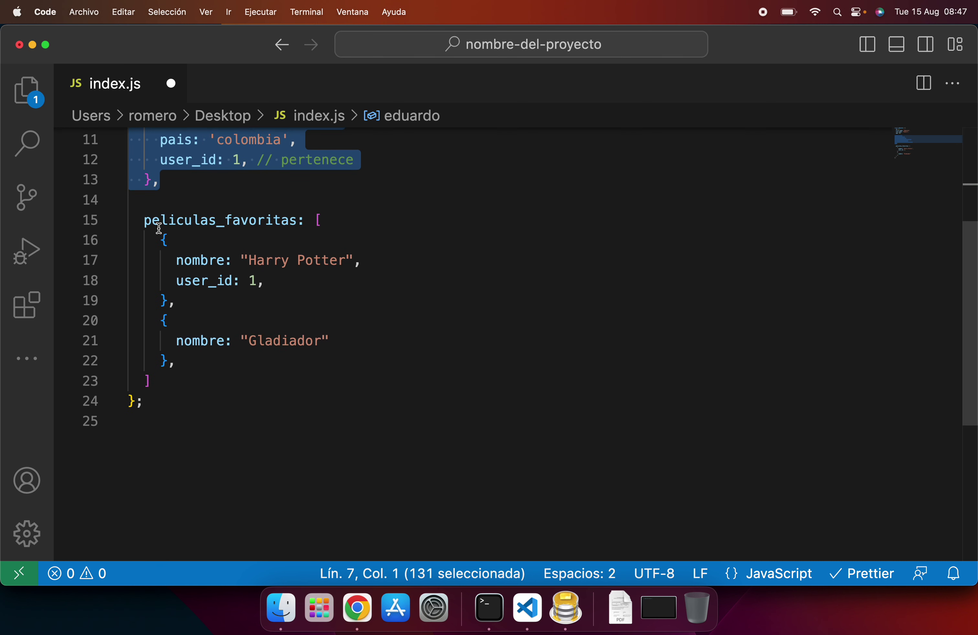
{"action": "left_click_drag", "start_coordinate": [140, 221], "coordinate": [225, 379]}
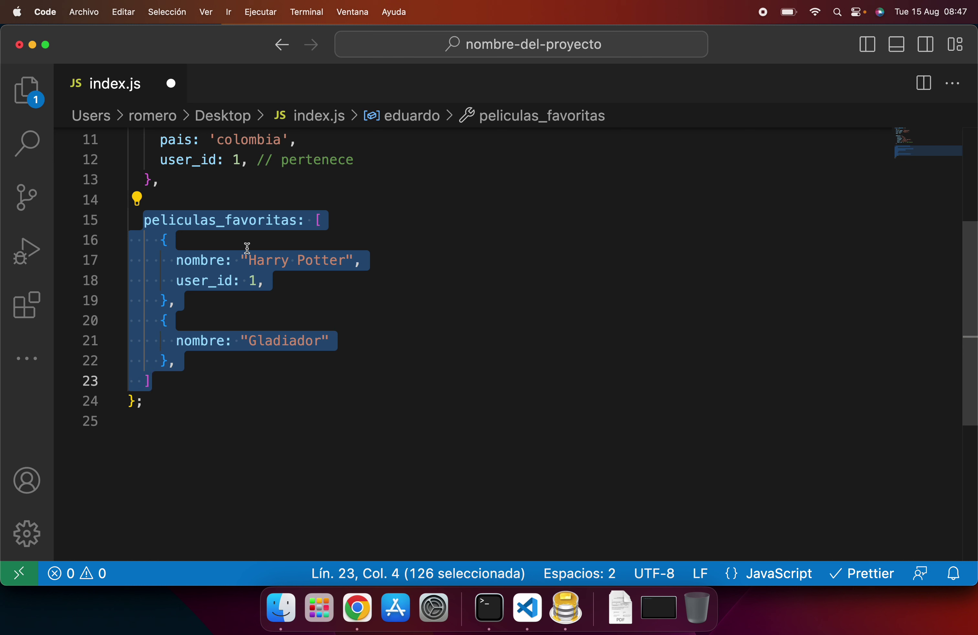
Step: Select the word peliculas_favoritas, then select the whole address block from line 13 back to line 7
{"action": "double_click", "coordinate": [248, 220]}
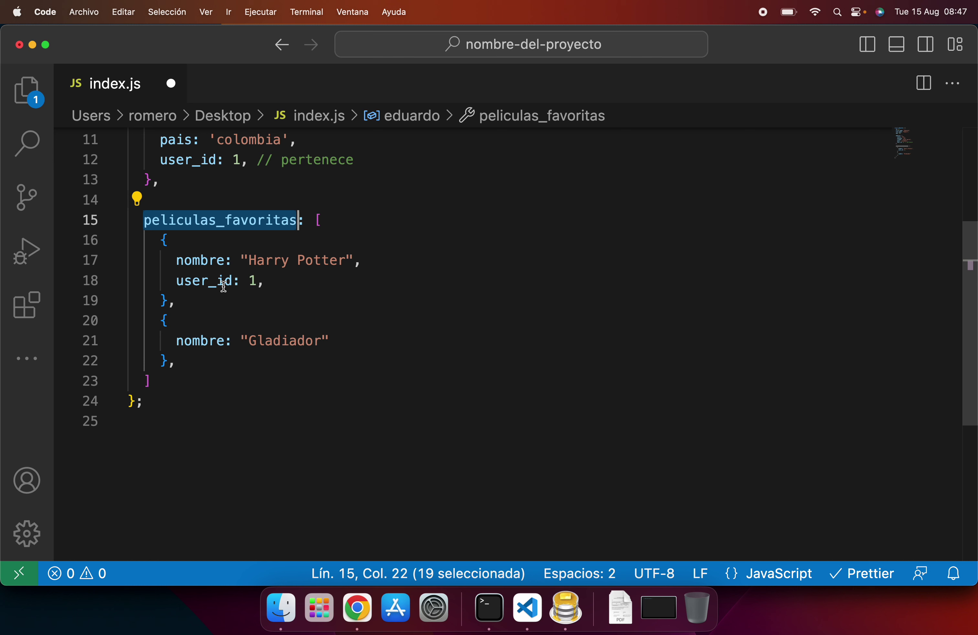
{"action": "scroll", "coordinate": [220, 284], "scroll_direction": "up", "scroll_amount": 3}
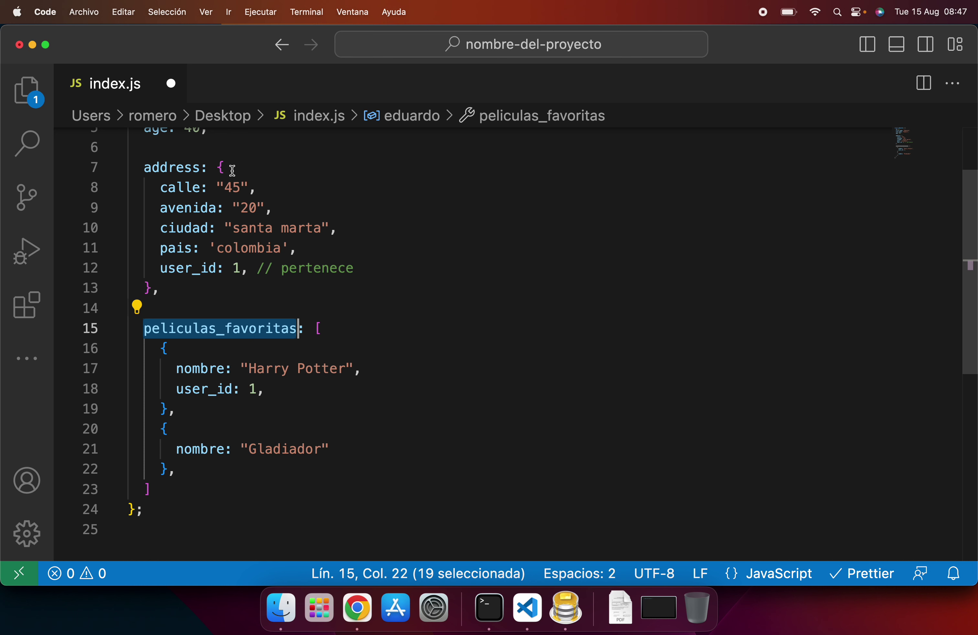
{"action": "scroll", "coordinate": [207, 204], "scroll_direction": "up", "scroll_amount": 3}
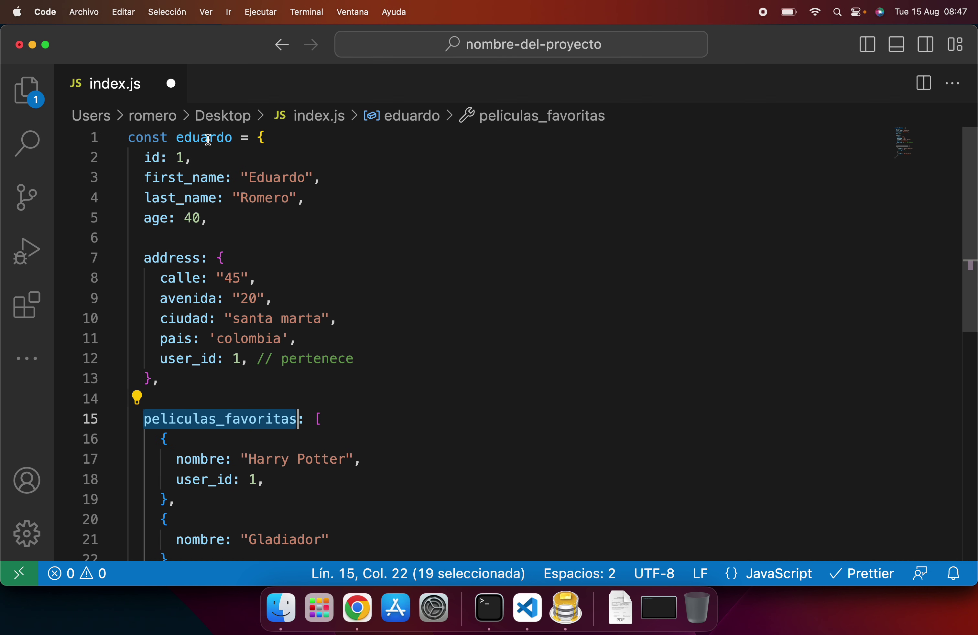
{"action": "left_click", "coordinate": [181, 379]}
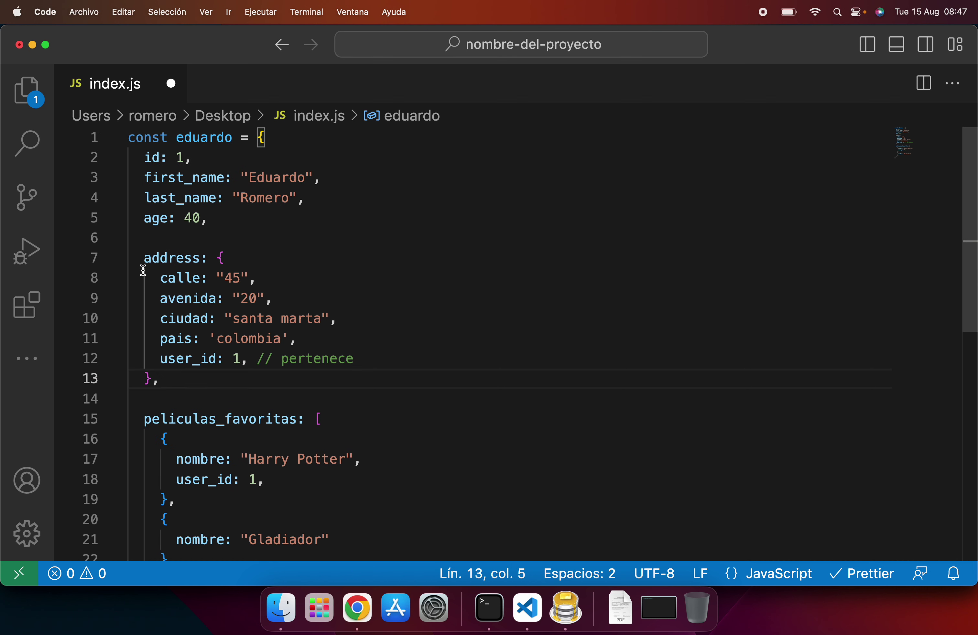
{"action": "left_click", "coordinate": [140, 258], "text": "shift"}
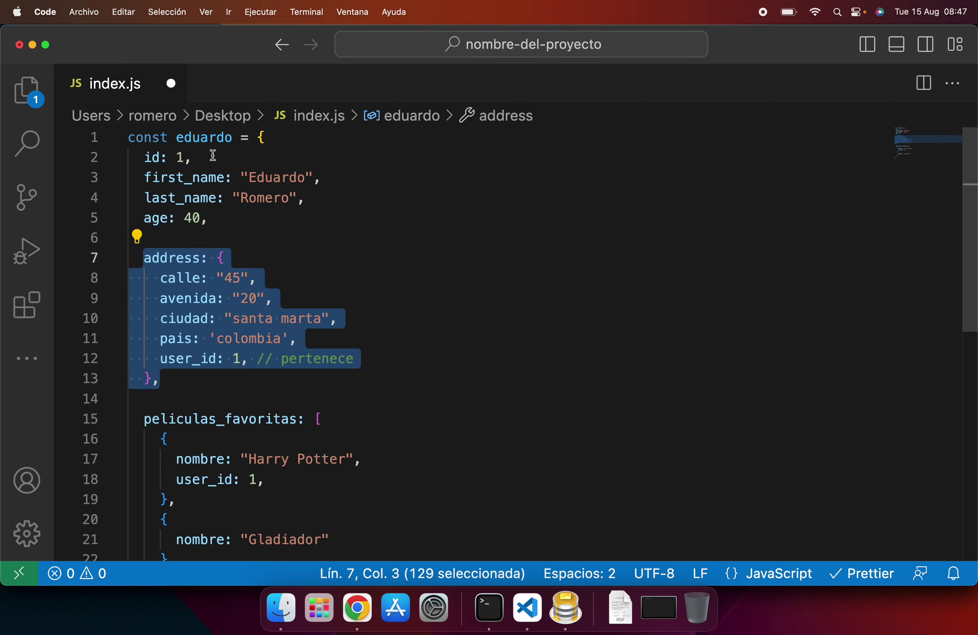